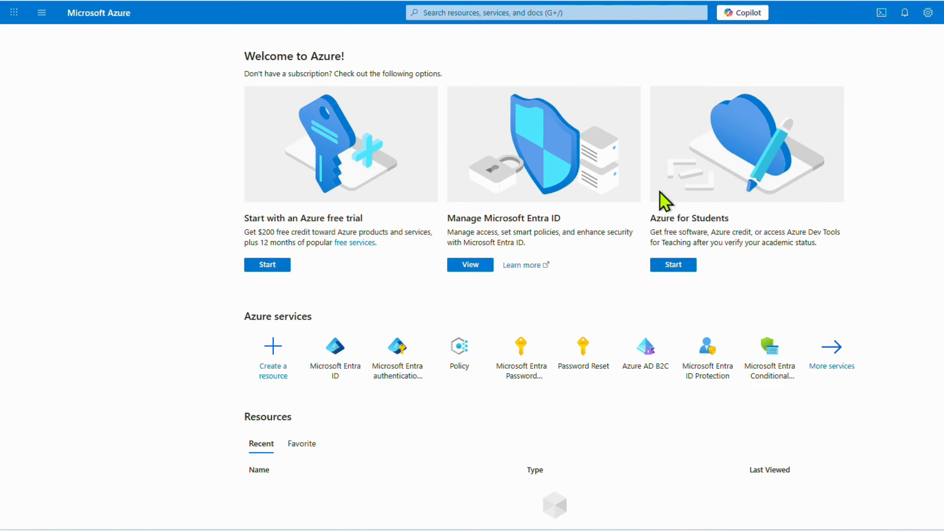
Review the audit logs, sign-in logs and deleted users in the Users section of Microsoft Entra ID
left_click(335, 344)
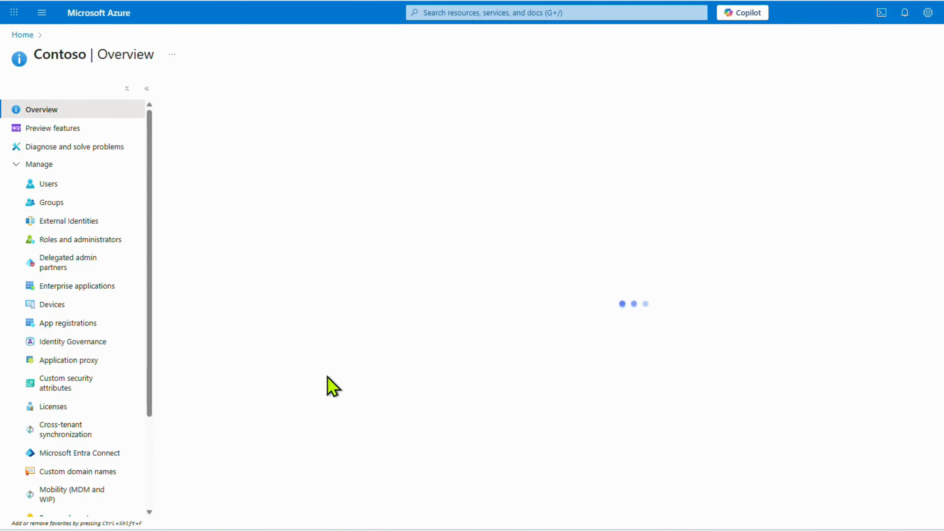
left_click(66, 183)
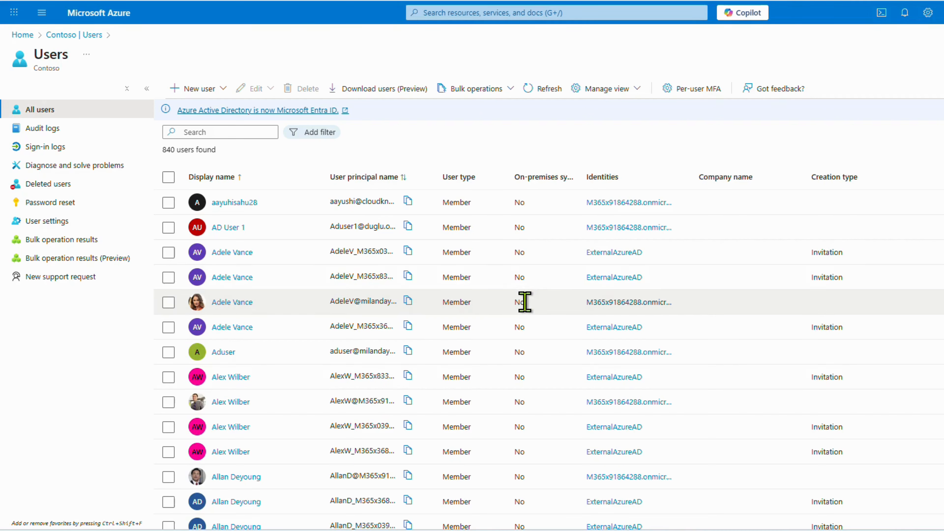
left_click(58, 141)
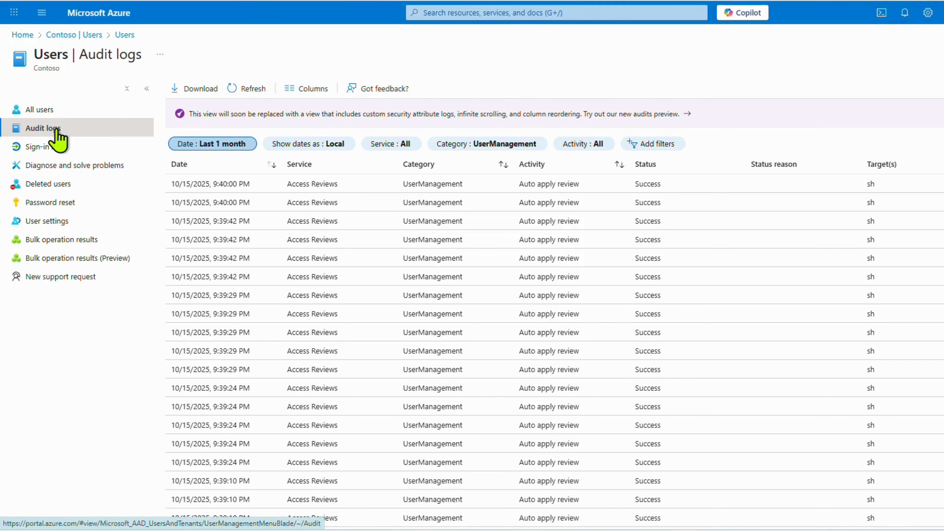
left_click(52, 146)
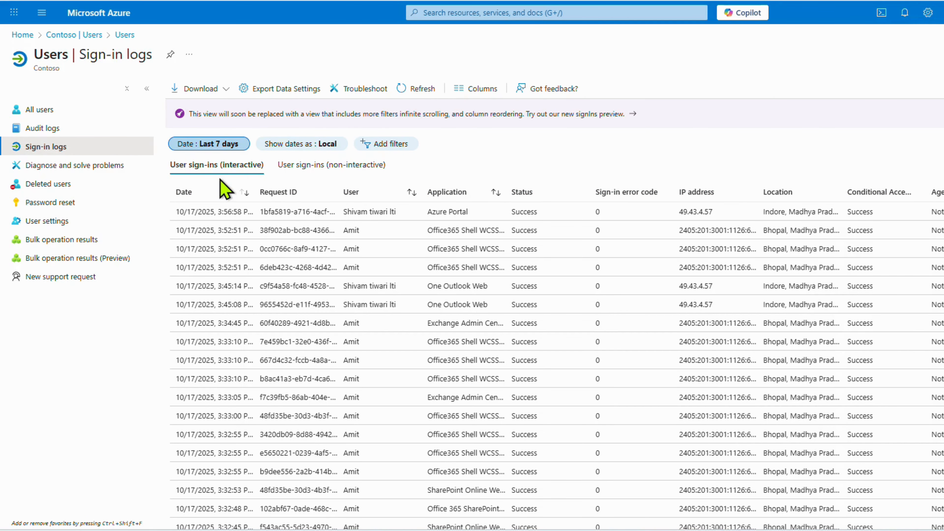
left_click(54, 188)
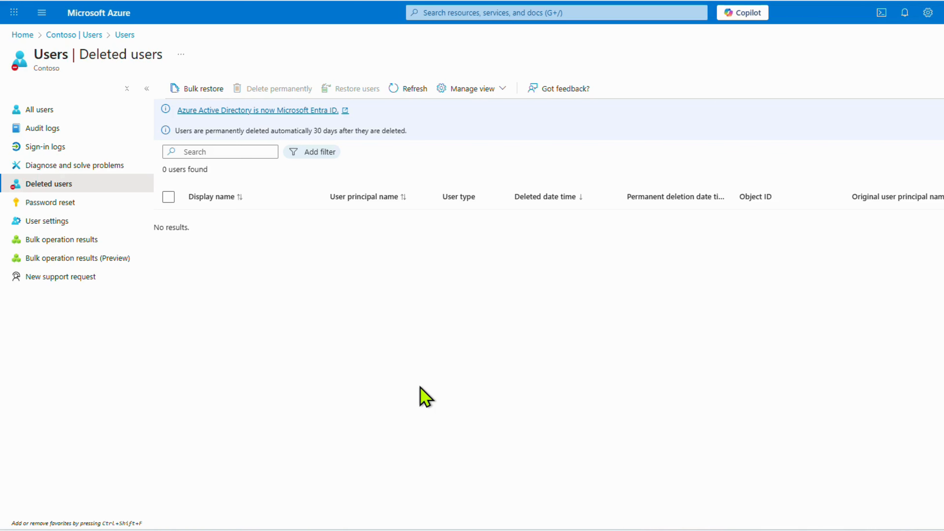
Delete the first user in the All users list and reload the list
left_click(39, 109)
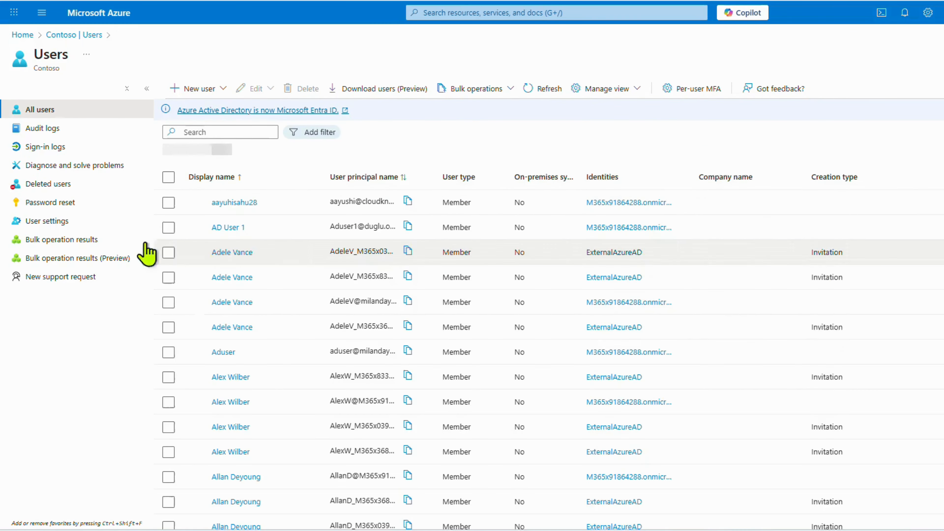
left_click(168, 202)
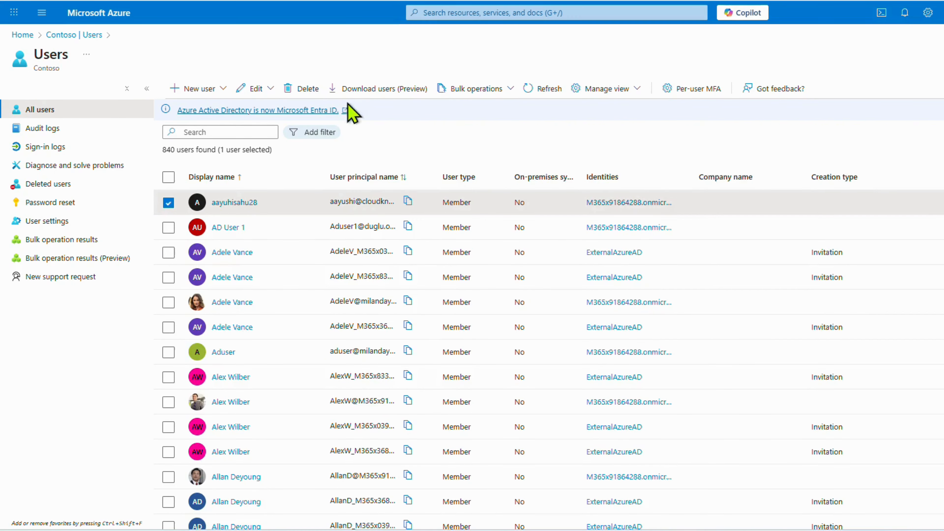
left_click(310, 89)
left_click(193, 133)
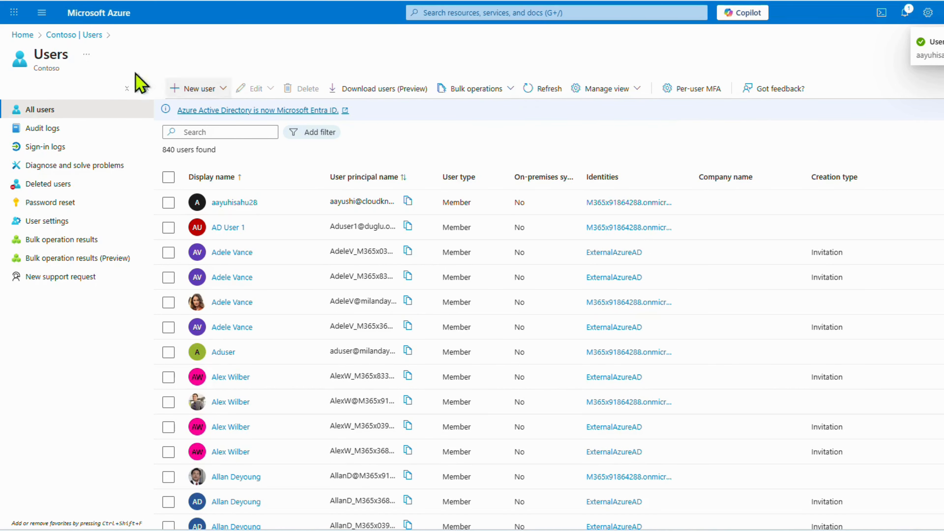
key("F5")
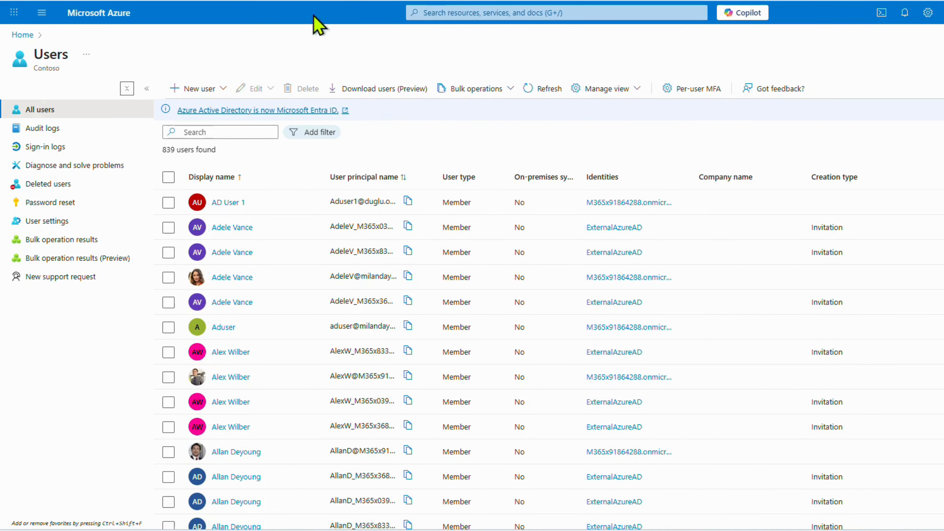
Widen the User principal name column in the deleted users list and examine the deleted user's permanent deletion date
left_click(38, 185)
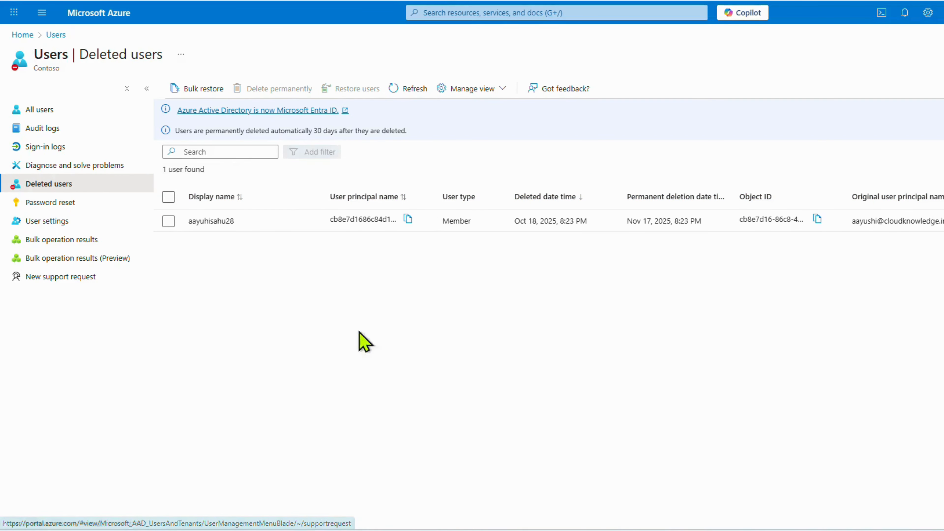
left_click_drag(447, 196, 637, 207)
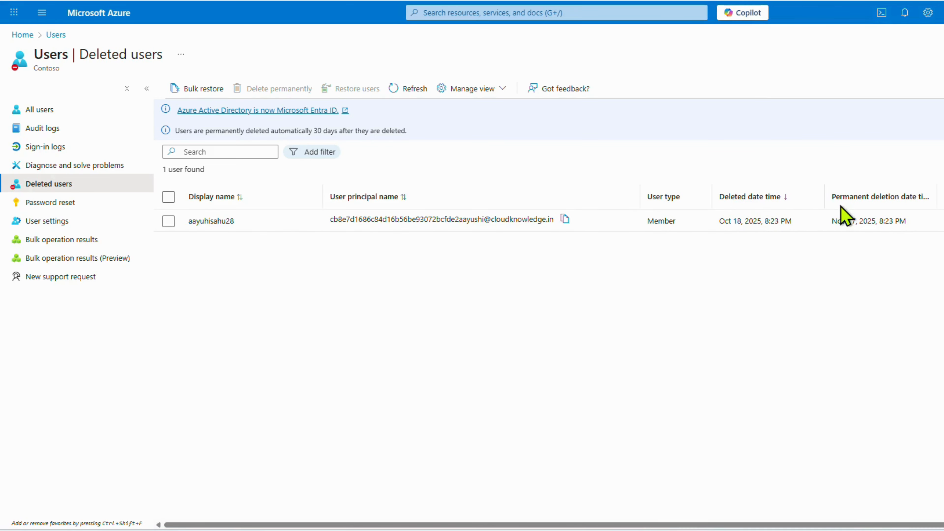
left_click(185, 225)
left_click_drag(185, 225, 629, 240)
left_click(479, 314)
left_click_drag(832, 223, 920, 228)
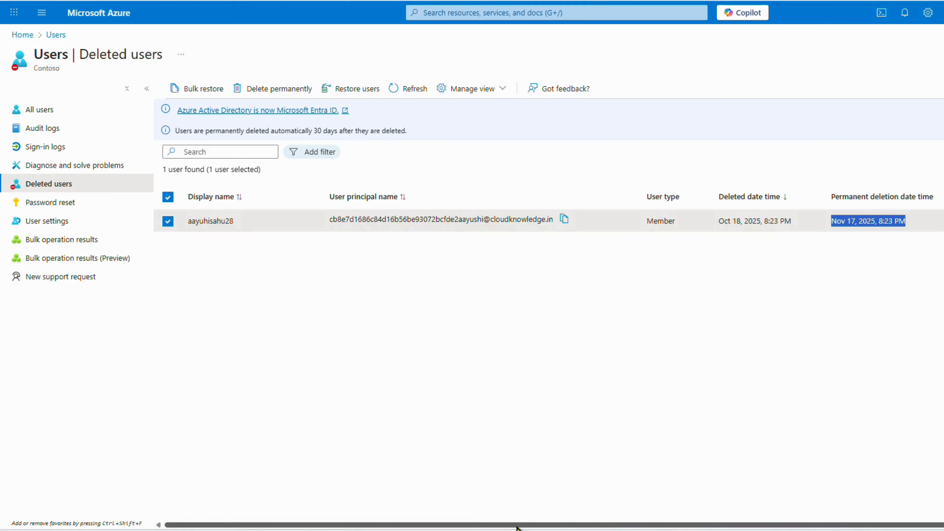
left_click_drag(516, 526, 607, 526)
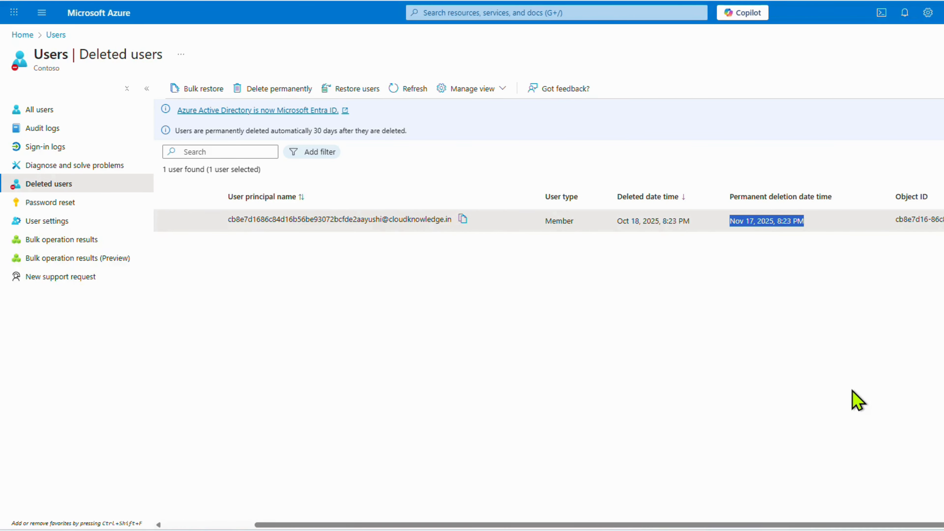
left_click(782, 525)
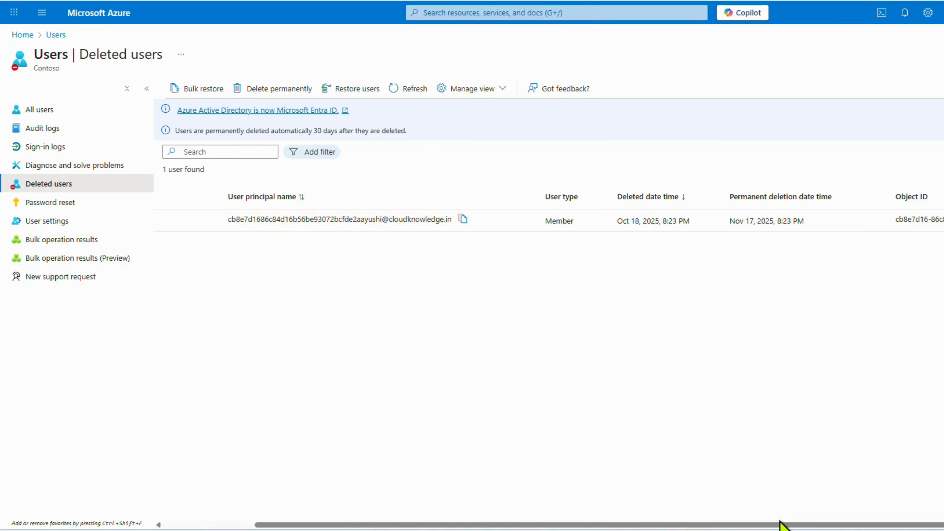
left_click_drag(782, 525, 708, 524)
right_click(707, 525)
left_click(600, 366)
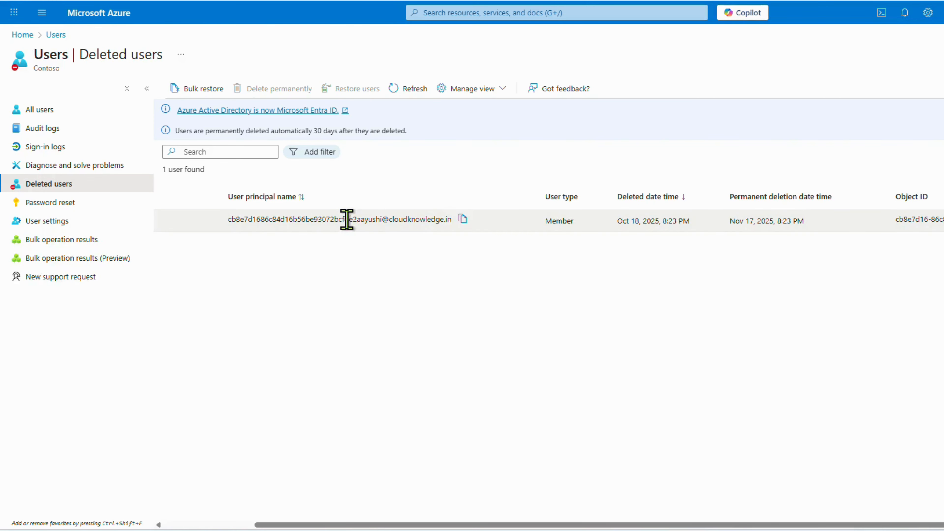
Examine the deleted user's user principal name, highlighting the ID prefix and the original name part
left_click_drag(357, 220, 450, 222)
left_click(368, 279)
left_click_drag(223, 222, 326, 224)
left_click_drag(399, 223, 366, 222)
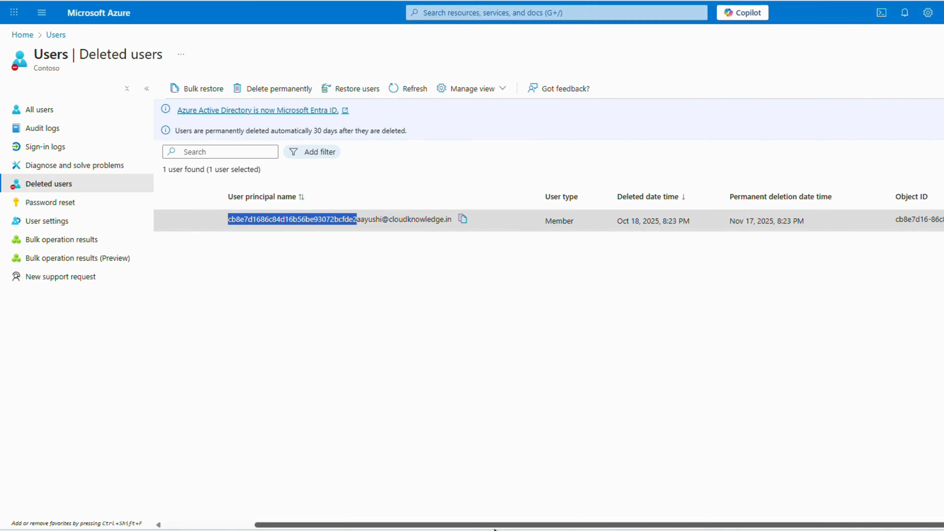
left_click_drag(494, 528, 403, 527)
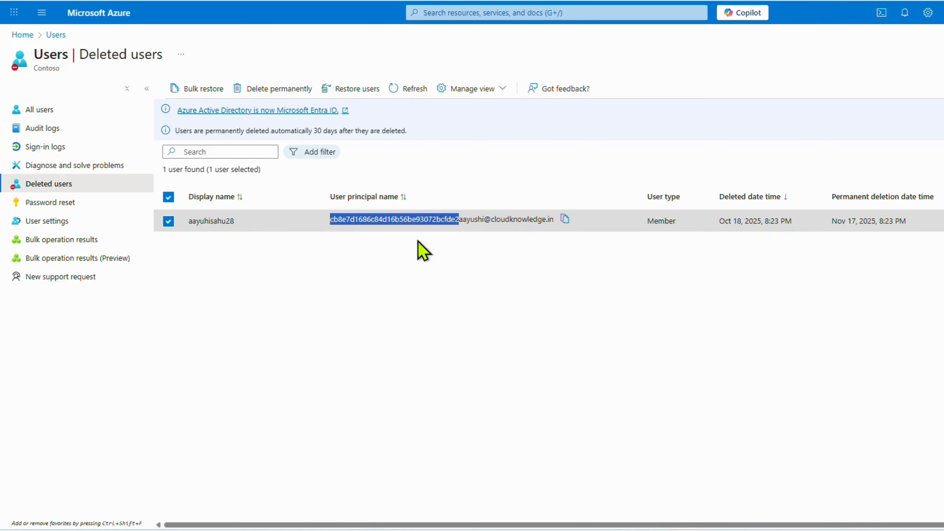
left_click(412, 335)
left_click(322, 219)
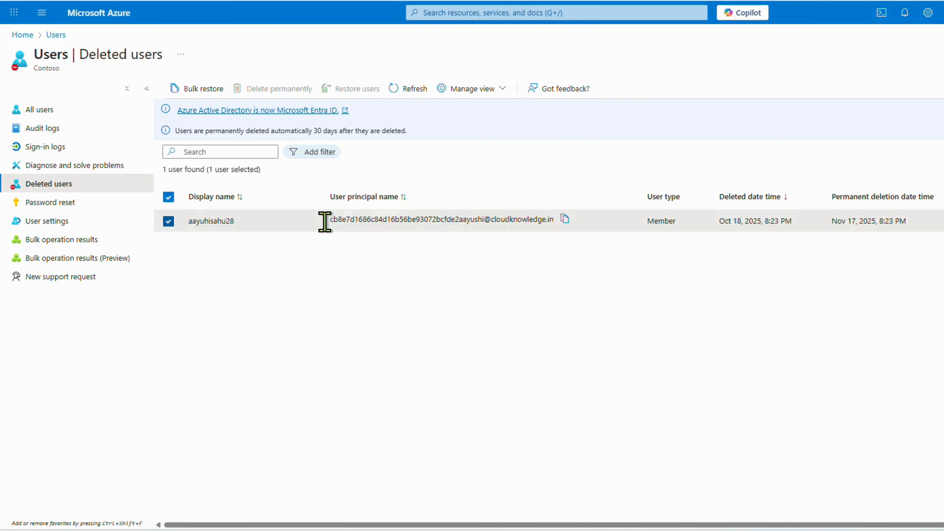
left_click_drag(322, 219, 458, 227)
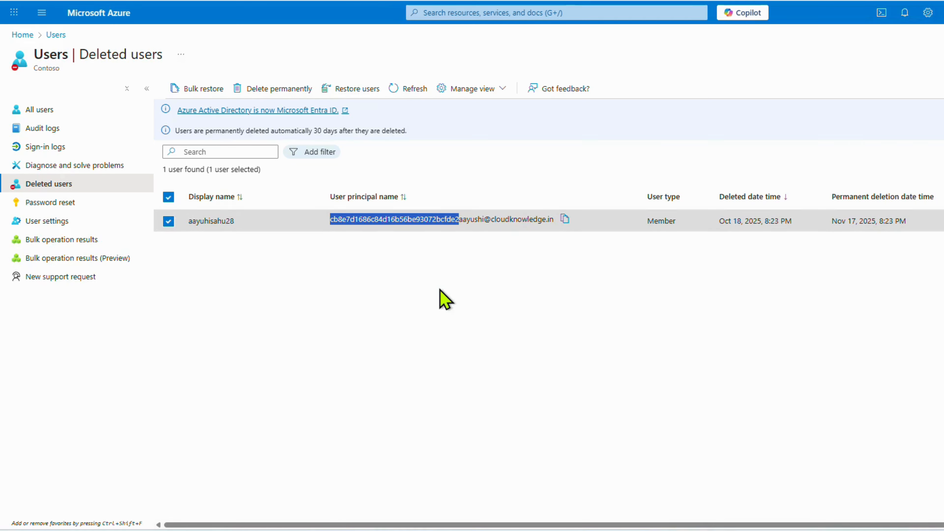
mouse_move(363, 525)
left_mouse_down()
mouse_move(565, 522)
mouse_move(345, 520)
left_mouse_up()
left_click(307, 384)
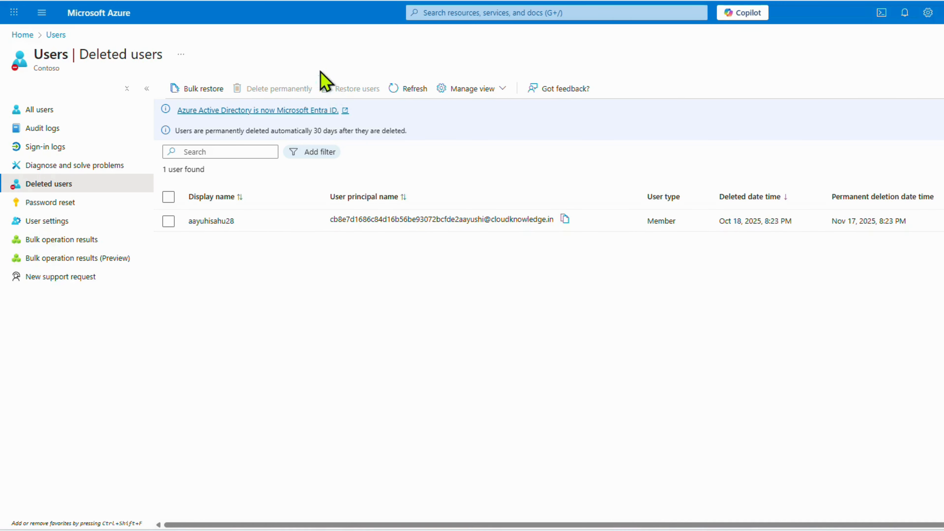
Select the deleted user, view the bulk restore pane and close it without restoring
left_click(169, 221)
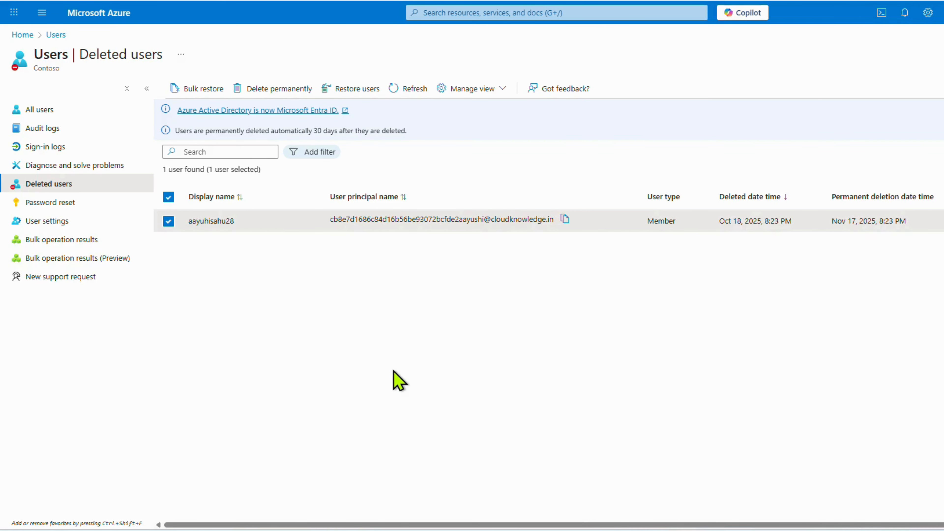
left_click(176, 91)
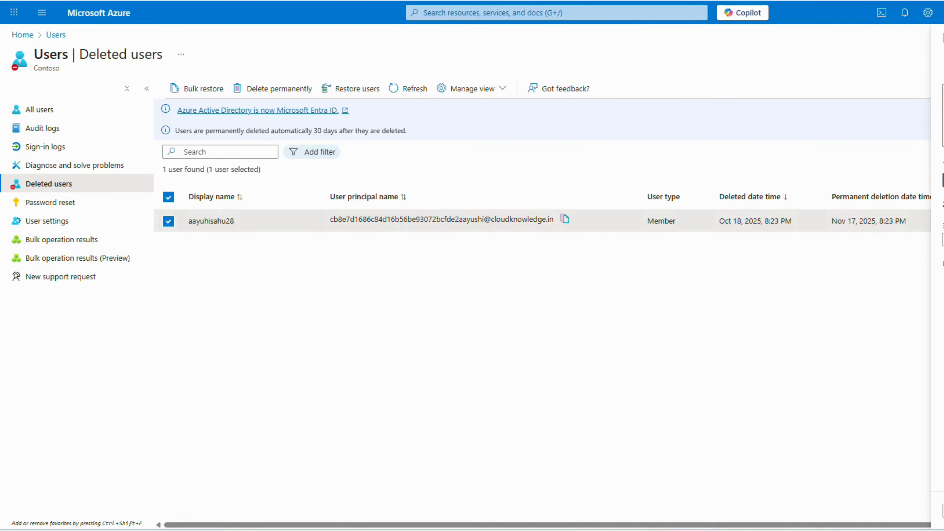
left_click(438, 295)
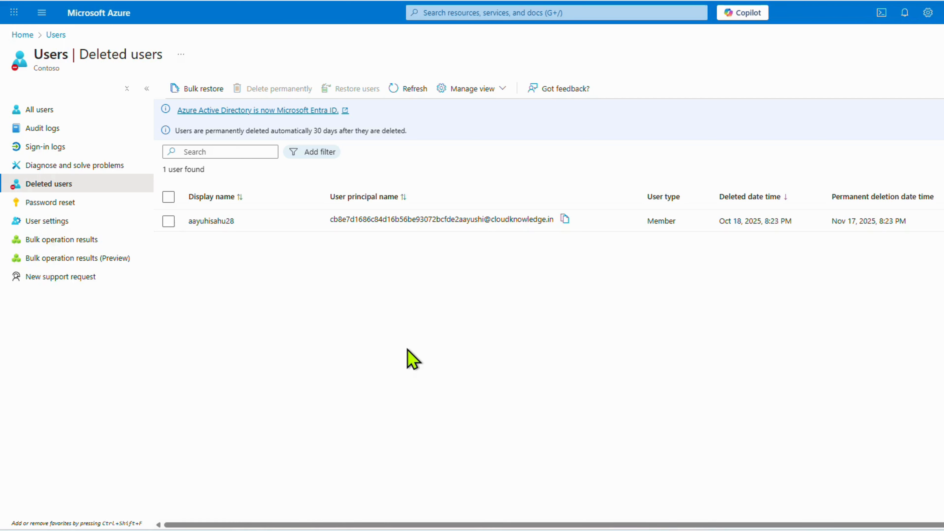
Select the deleted user and examine the row's details, highlighting the deletion date and time
left_click(170, 221)
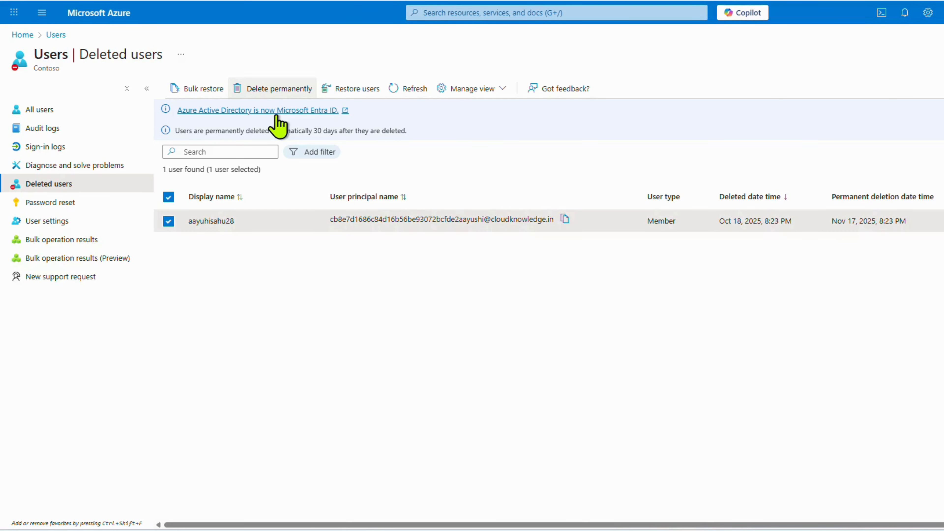
left_click_drag(310, 232, 767, 225)
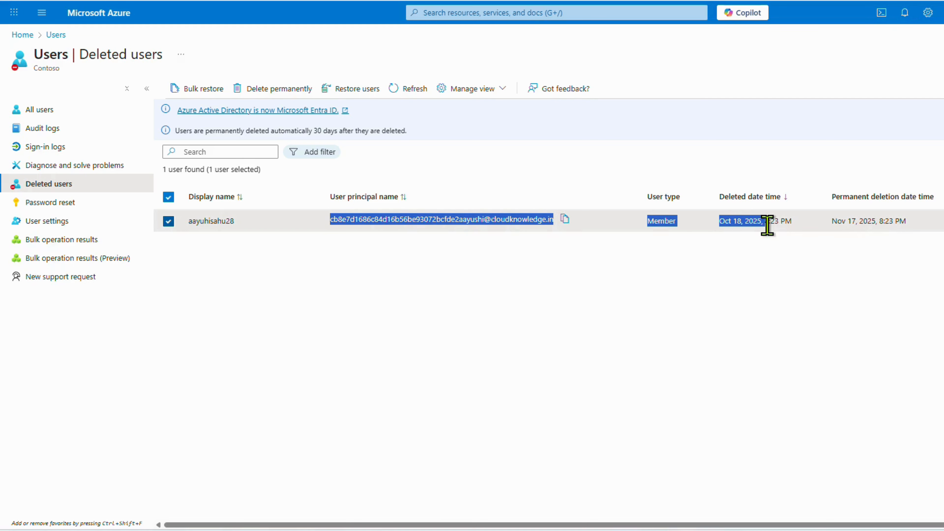
left_click(767, 225)
triple_click(767, 225)
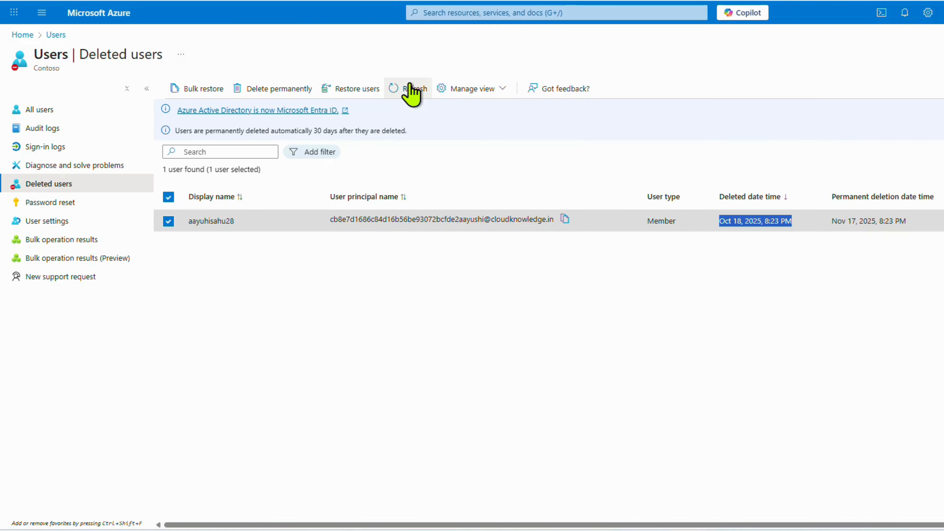
Look over the view management options available for the deleted users list
left_click(471, 88)
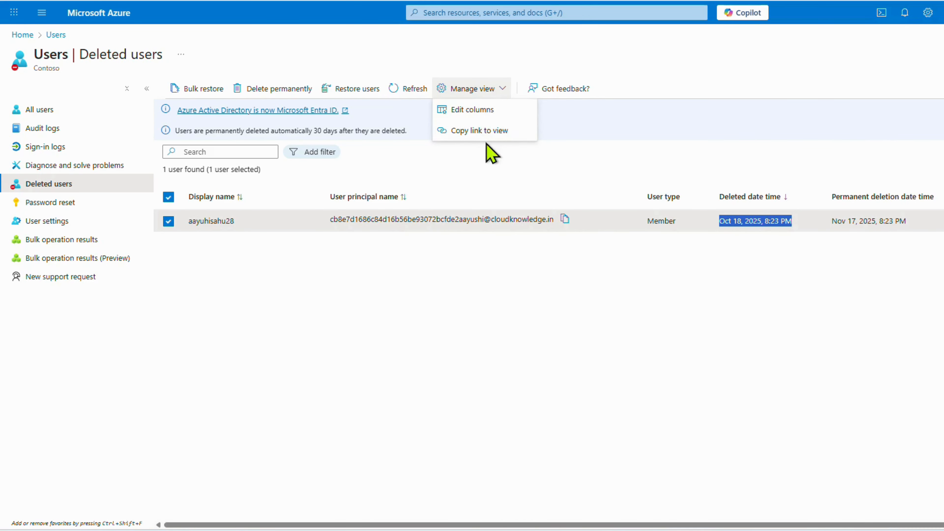
left_click(545, 340)
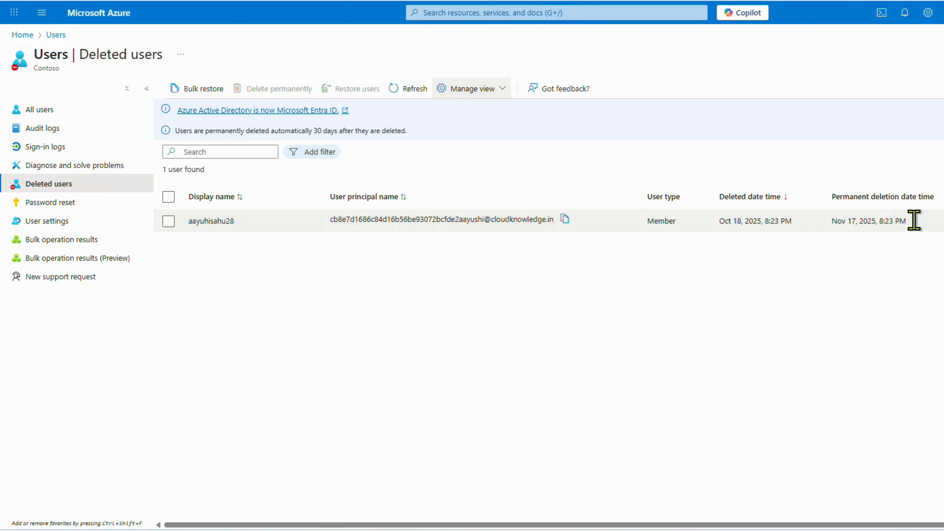
left_click(497, 89)
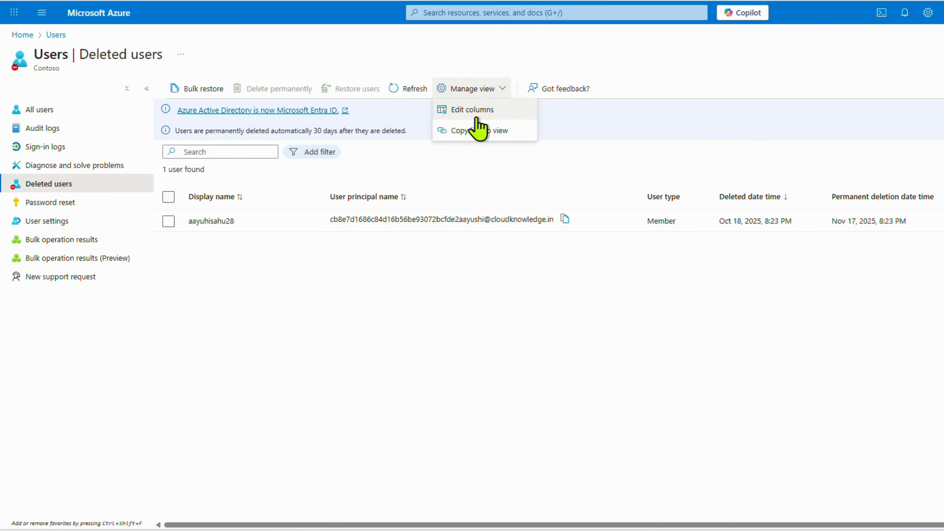
left_click(557, 275)
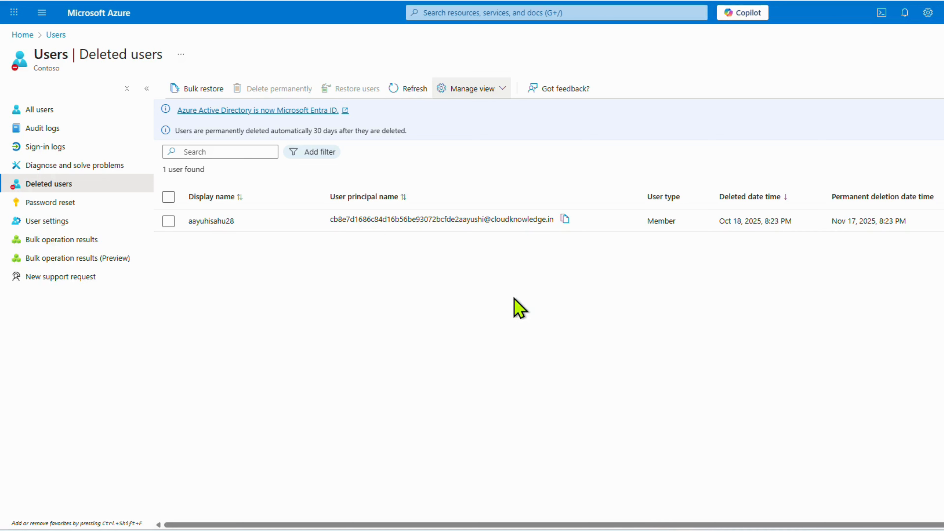
Review the self-service password reset properties and return to the portal's home page
left_click(45, 202)
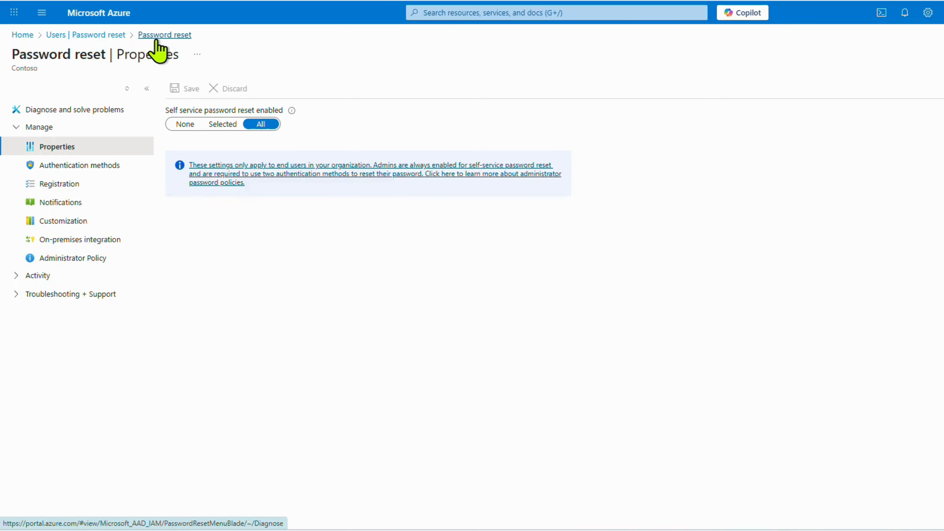
left_click(116, 36)
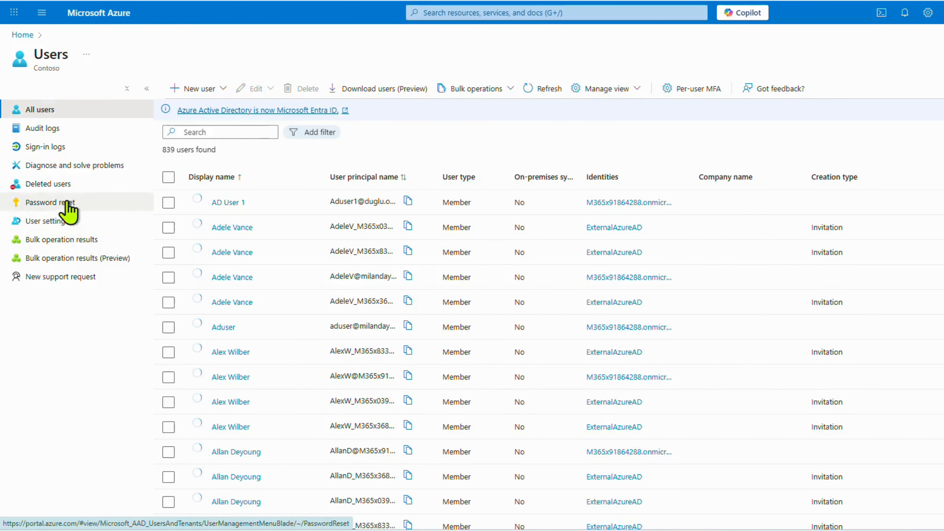
left_click(65, 202)
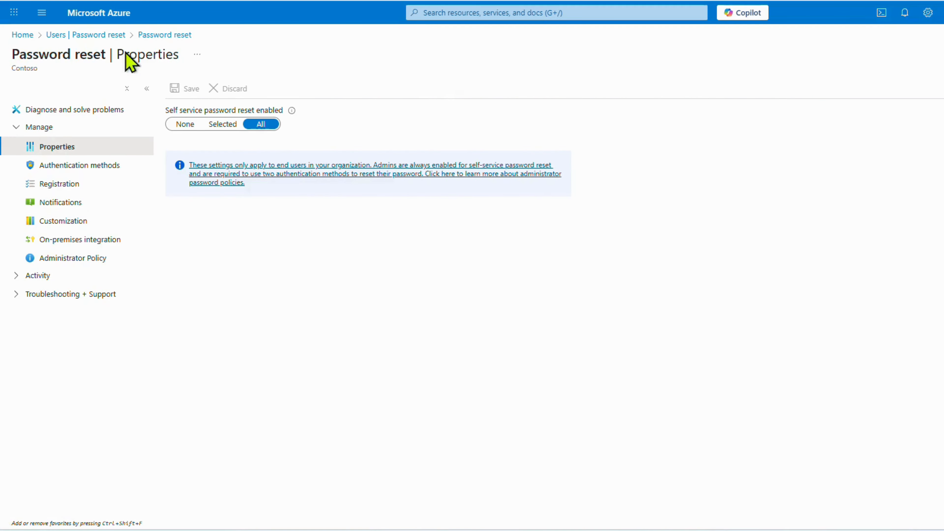
left_click(78, 36)
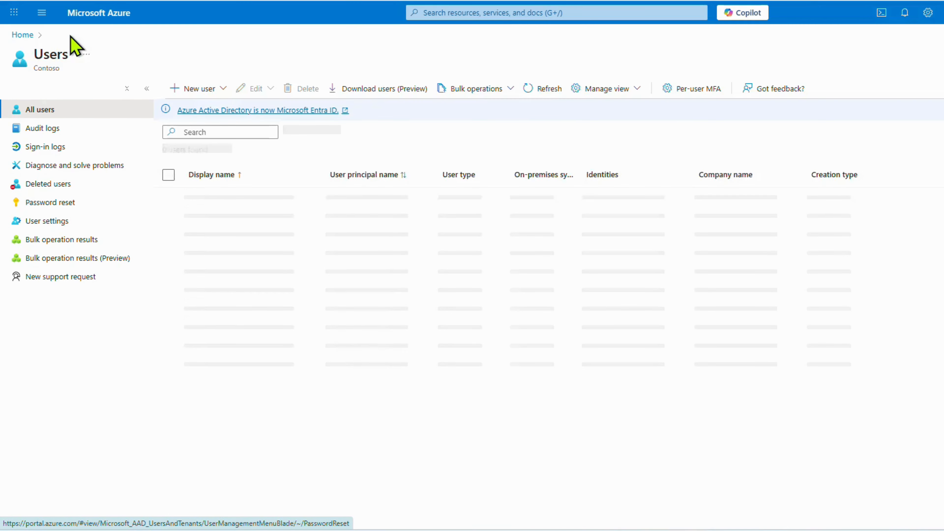
left_click(23, 35)
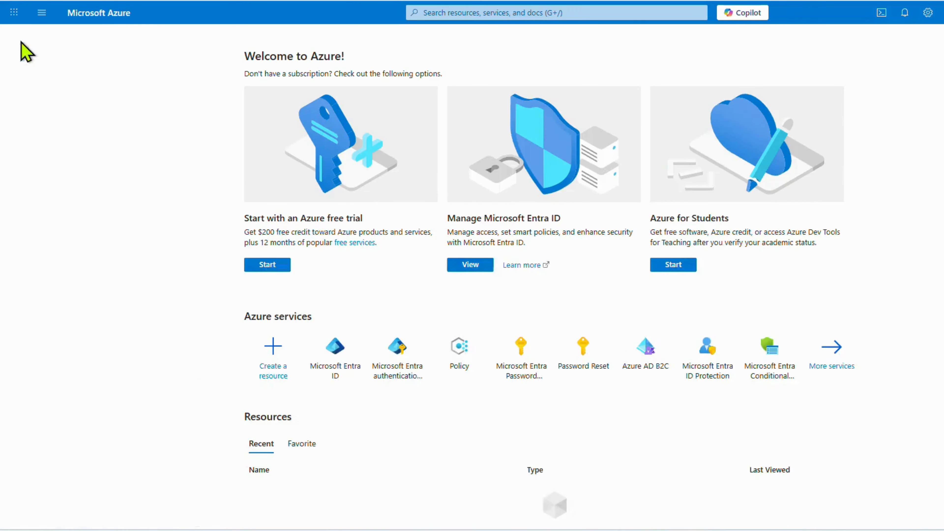
Open the Contoso tenant in Microsoft Entra ID and view its password reset settings
left_click(479, 266)
scroll(70, 331, "down", 5)
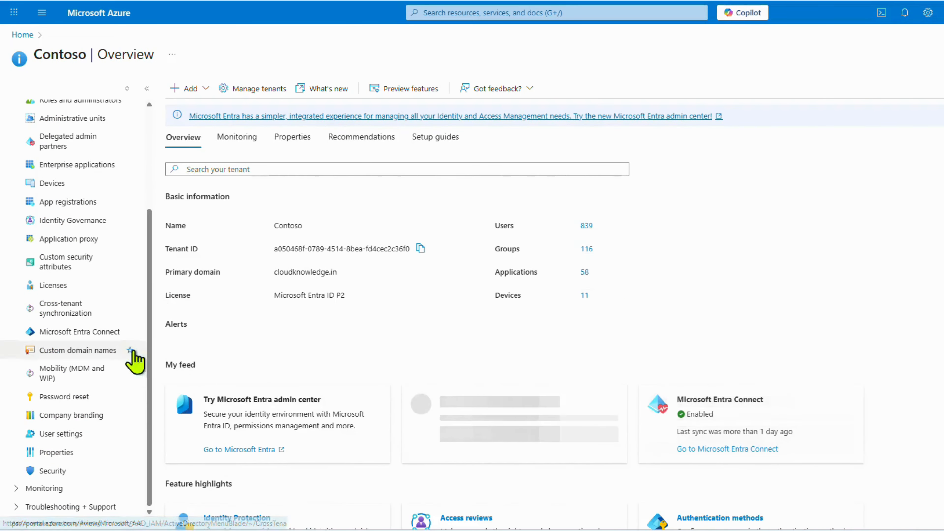
scroll(57, 413, "up", 4)
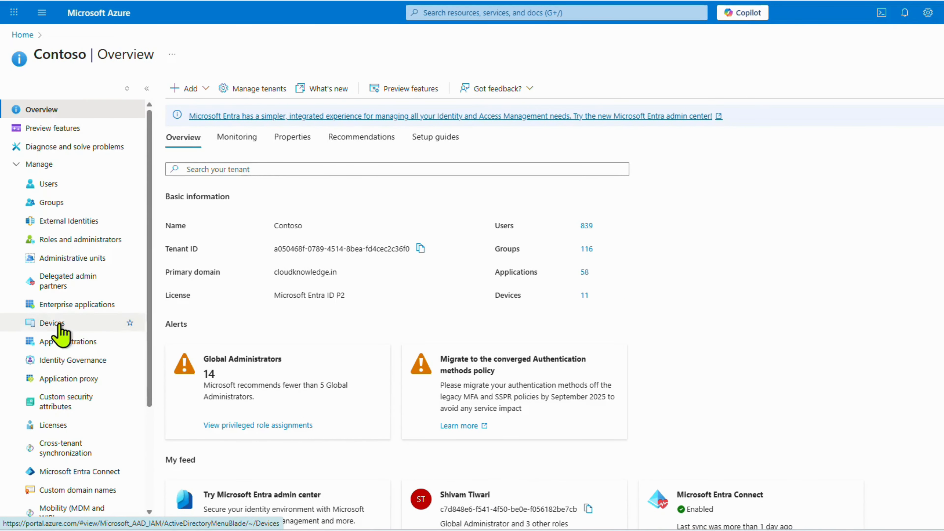
scroll(80, 471, "down", 3)
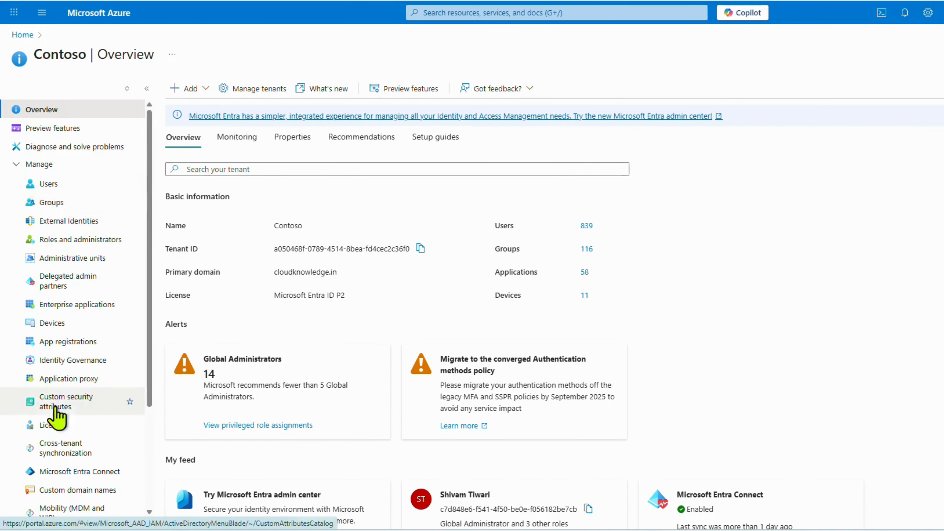
scroll(112, 446, "down", 3)
left_click(41, 421)
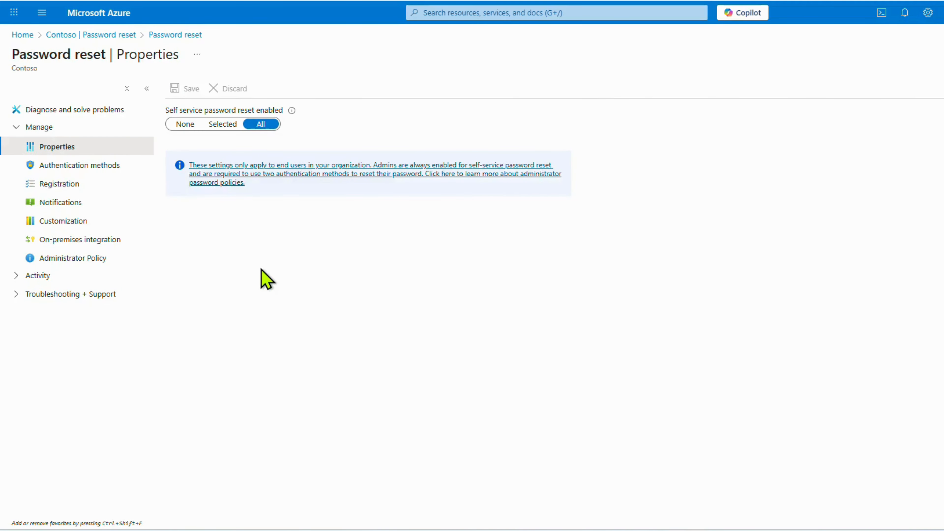
Return to the Contoso tenant overview and open the password reset properties through the Users section
left_click(100, 35)
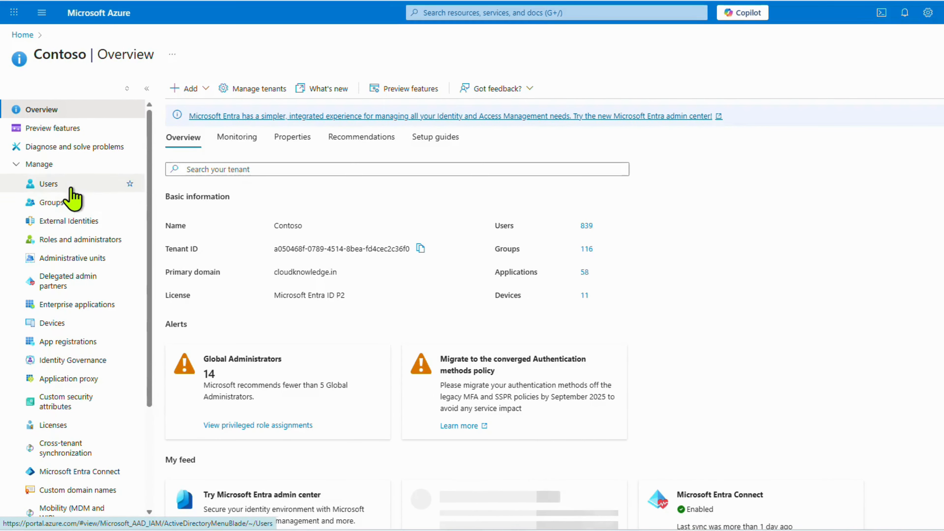
left_click(65, 185)
left_click(56, 202)
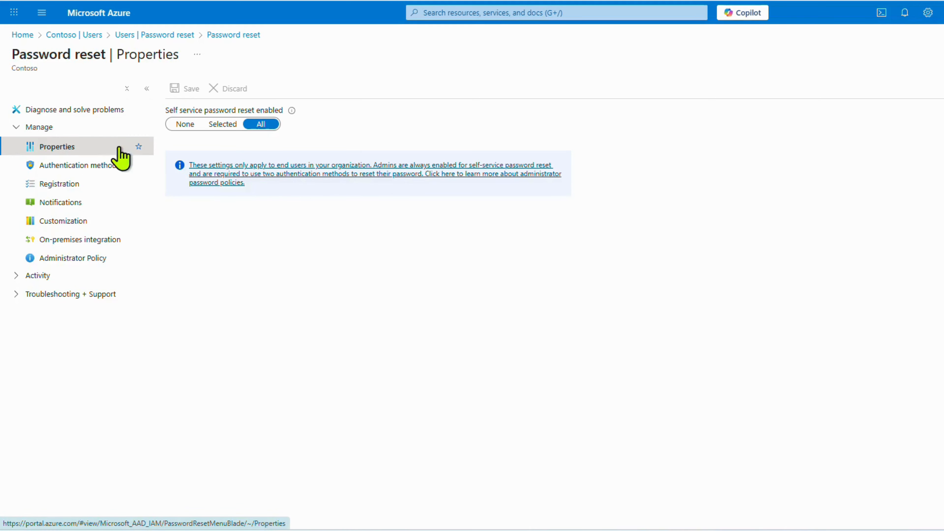
Examine the password reset properties, highlighting the "Self service password reset enabled" setting name
mouse_move(375, 283)
left_mouse_down()
mouse_move(617, 177)
mouse_move(182, 35)
mouse_move(66, 111)
mouse_move(70, 143)
mouse_move(360, 293)
left_mouse_up()
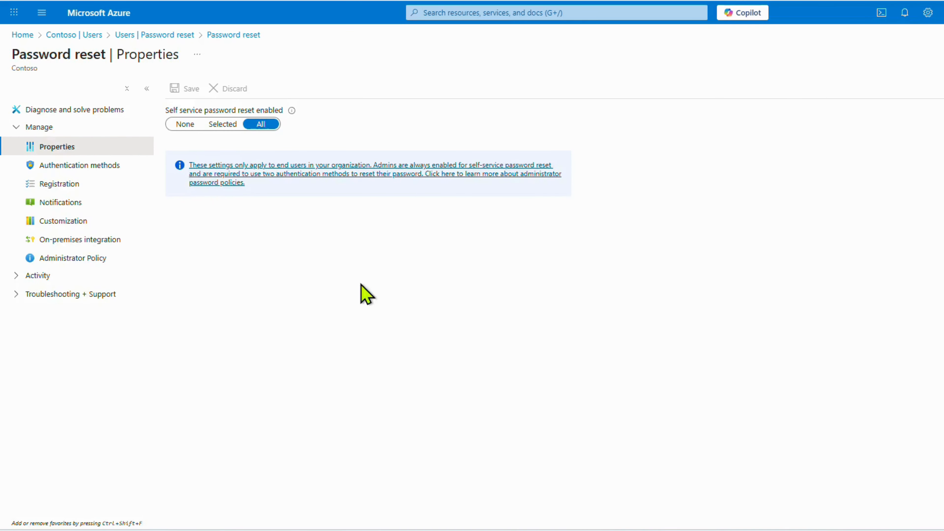
double_click(183, 109)
triple_click(182, 109)
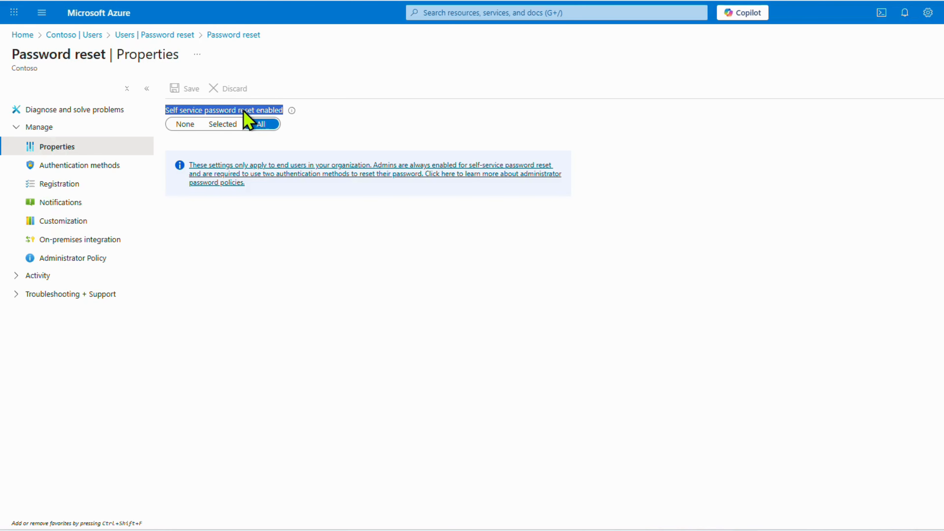
left_click(471, 116)
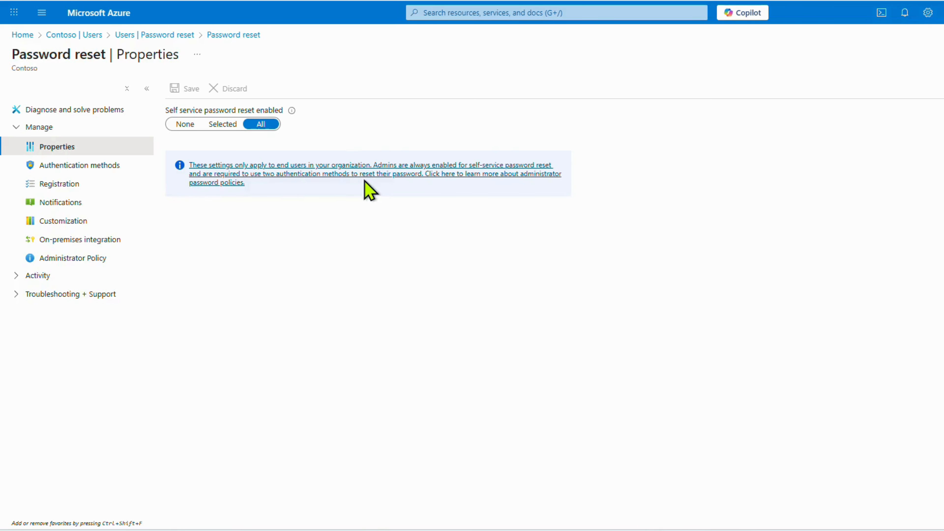
Open aka.ms/sspr in a new browser tab and look over the account recovery form's username and captcha fields
key("ctrl+t")
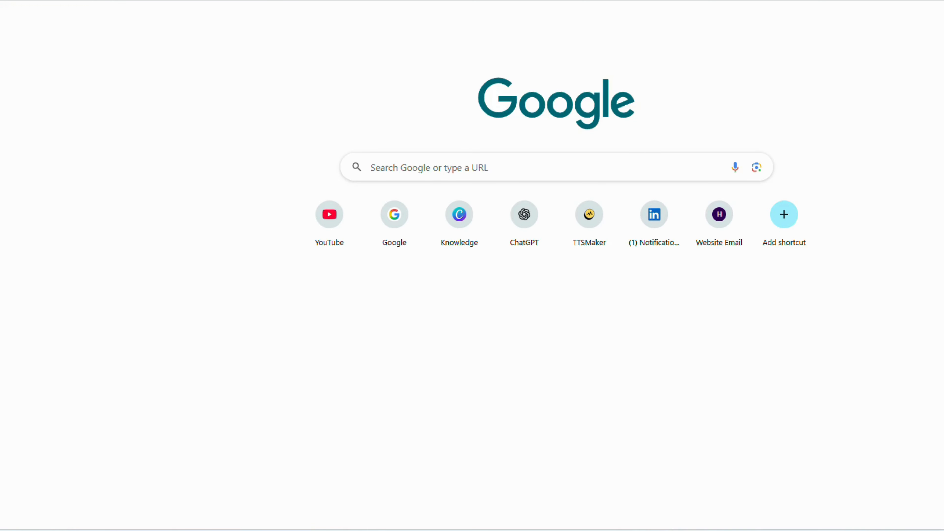
left_click(277, 0)
type("aka.m")
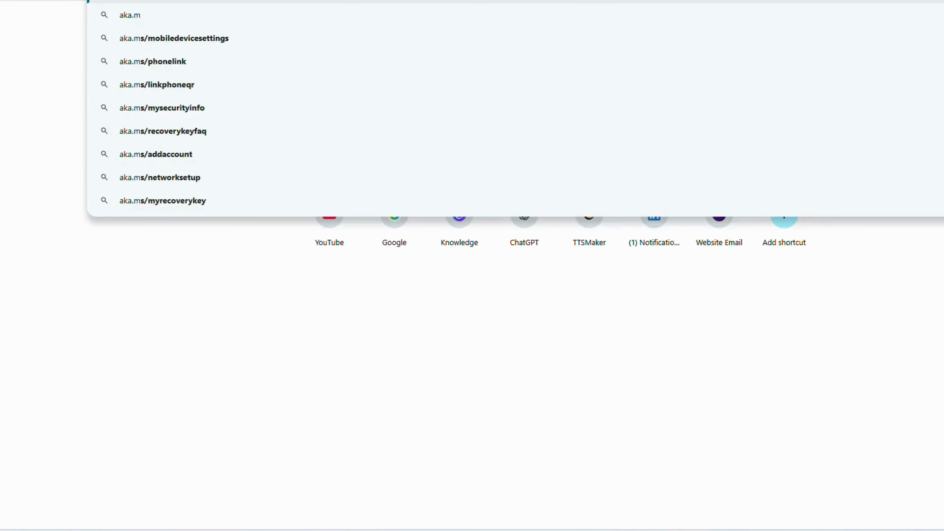
type("s/sspr")
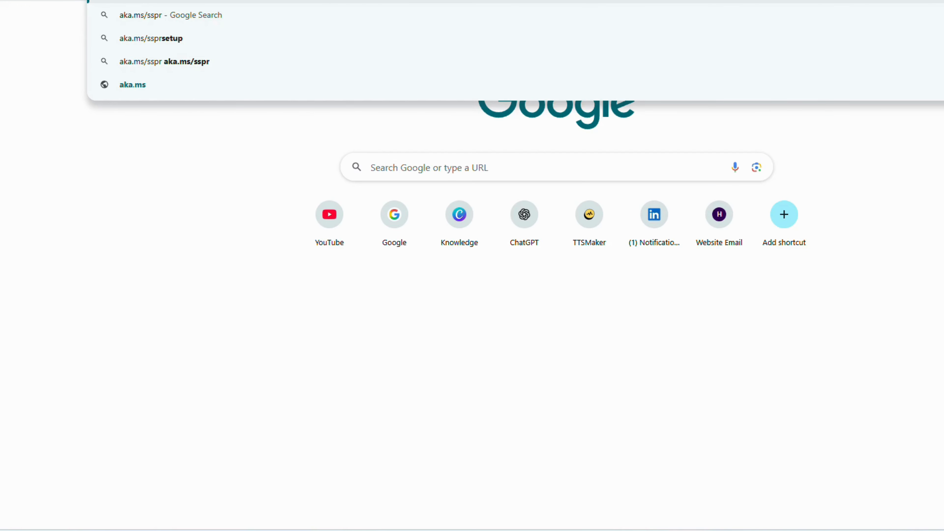
key("Return")
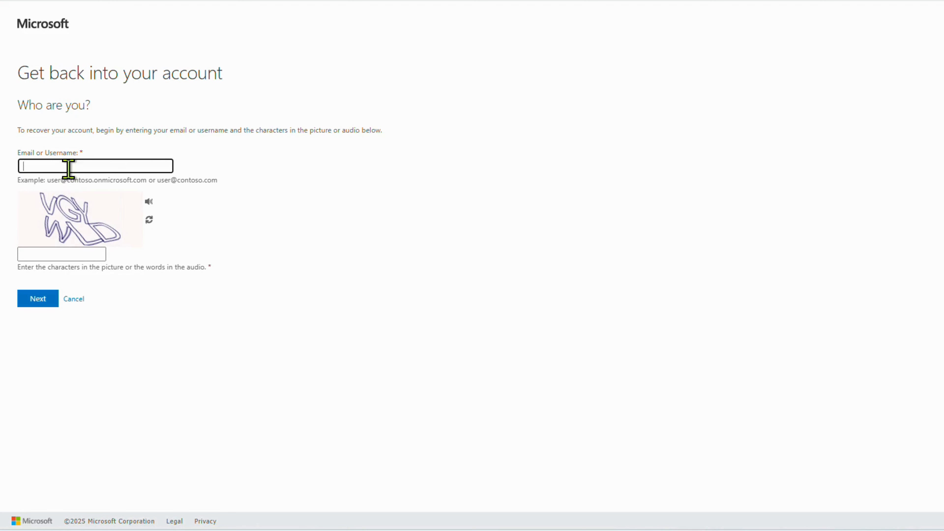
left_click(63, 256)
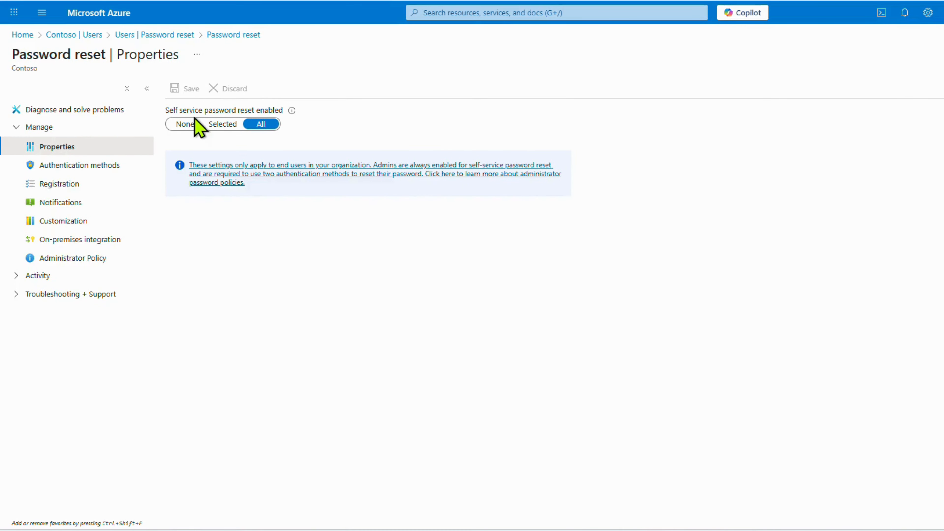
Switch self-service password reset to Selected and browse the groups available for the default password reset policy
left_click_drag(168, 111, 284, 121)
left_click(283, 122)
left_click(223, 125)
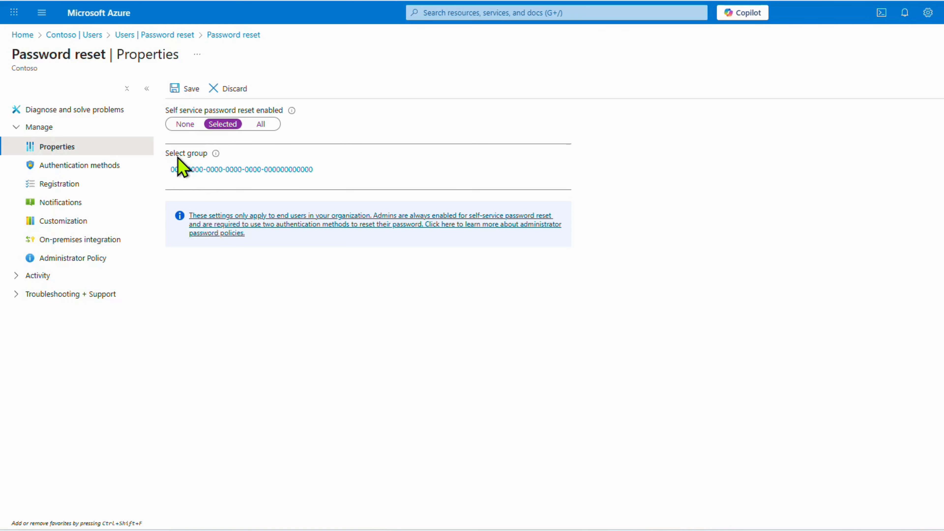
left_click(208, 169)
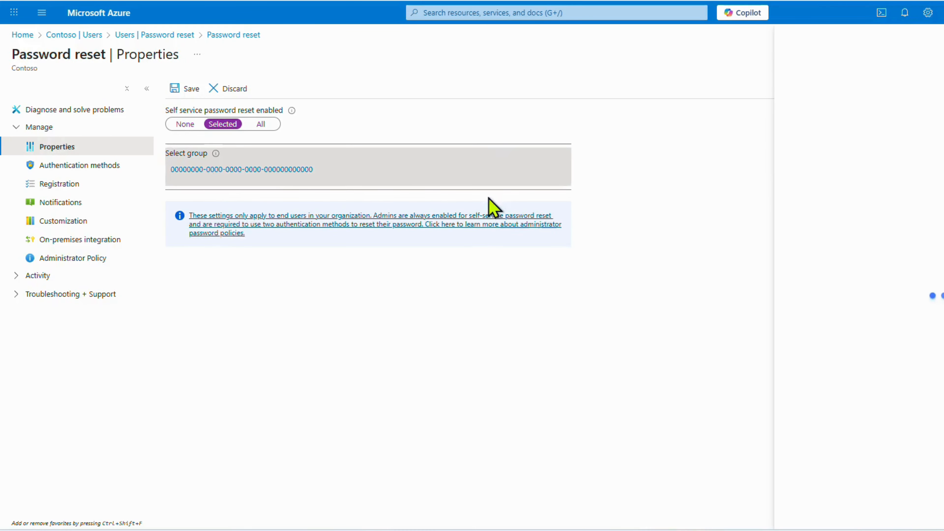
scroll(552, 321, "down", 8)
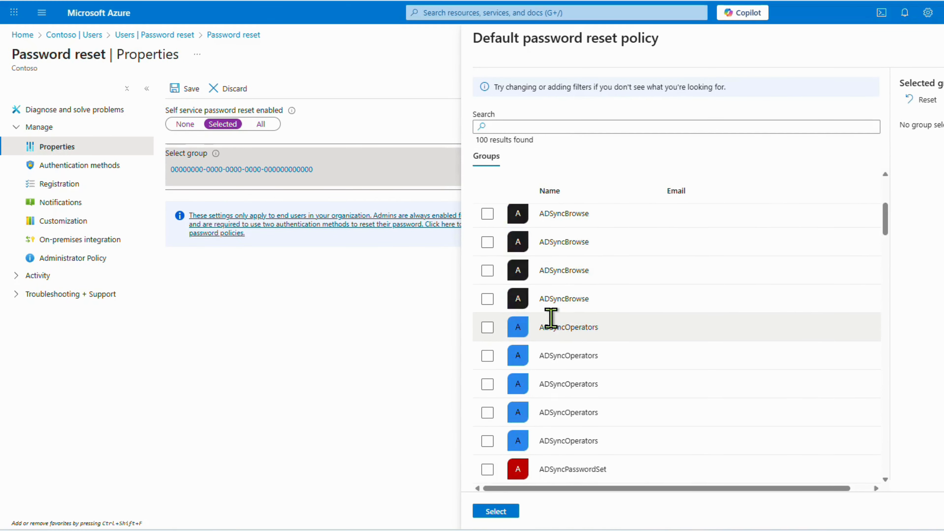
Try choosing three ADSyncPasswordSet groups and akcgroup together for the password reset policy, and clear all four choices
left_click(488, 294)
left_click(487, 323)
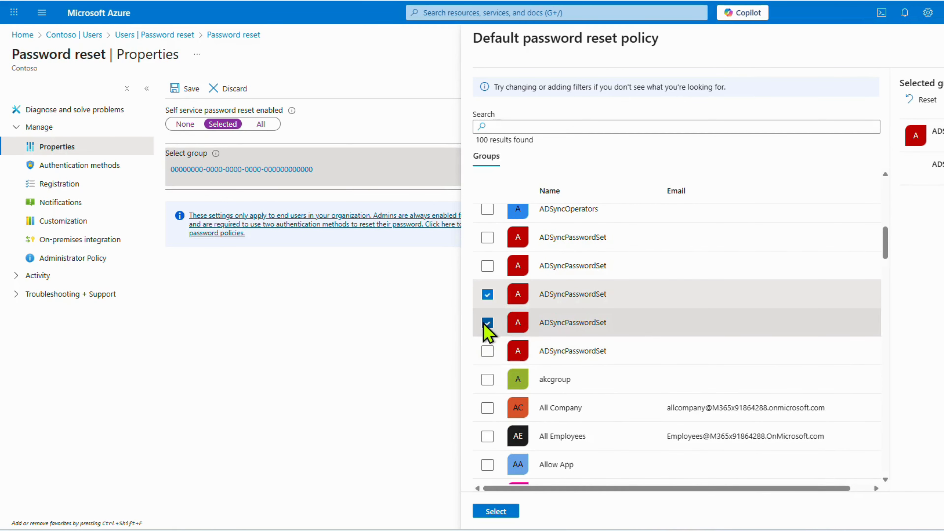
left_click(487, 350)
left_click(487, 379)
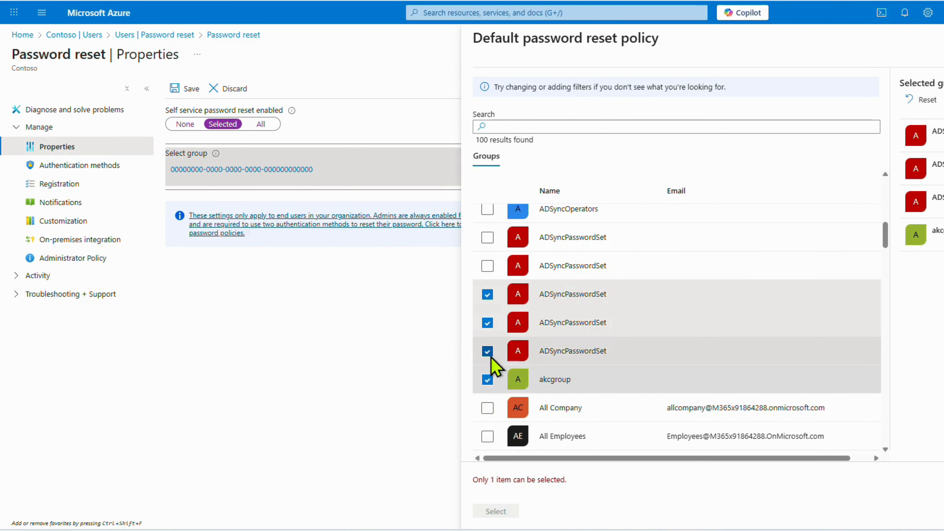
left_click(487, 379)
left_click(487, 350)
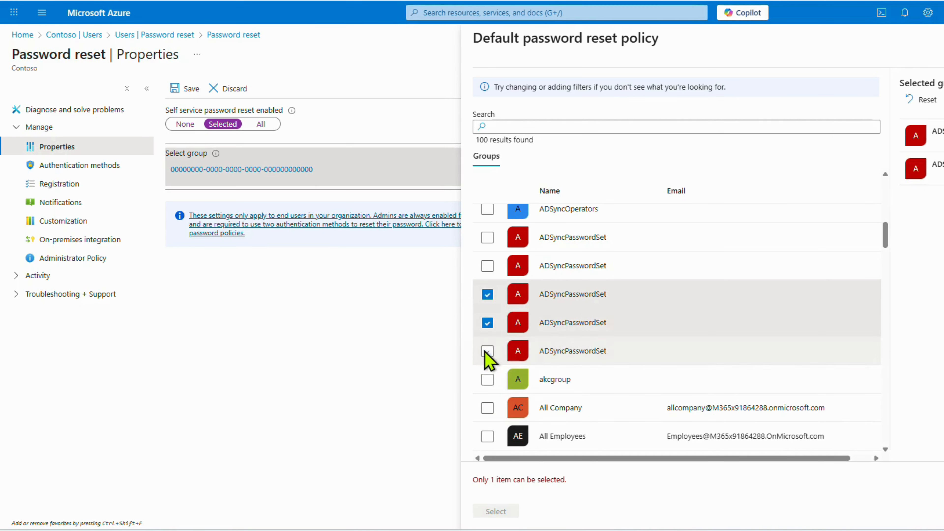
left_click(487, 322)
left_click(487, 296)
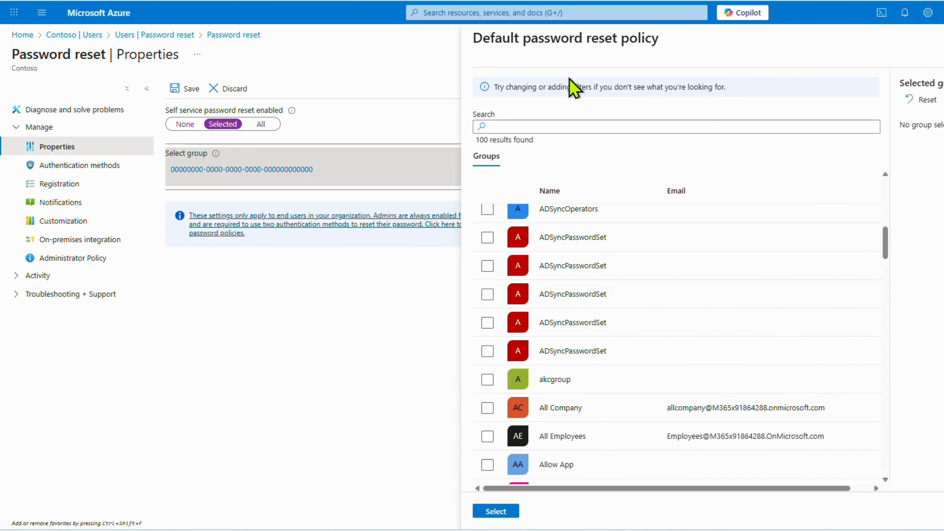
Try combining one ADSyncPasswordSet group with akcgroup, clear both and close the group list without applying a choice
left_click(487, 266)
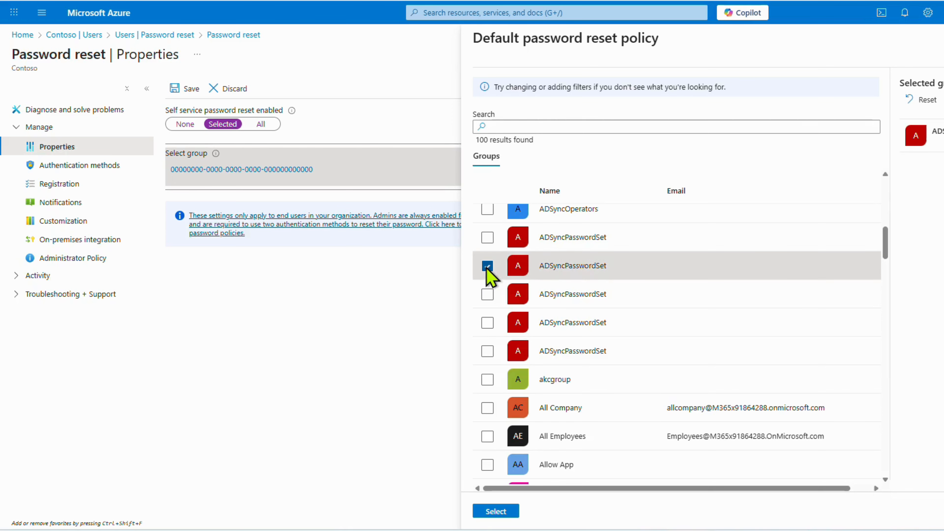
left_click(487, 380)
left_click_drag(472, 480, 574, 484)
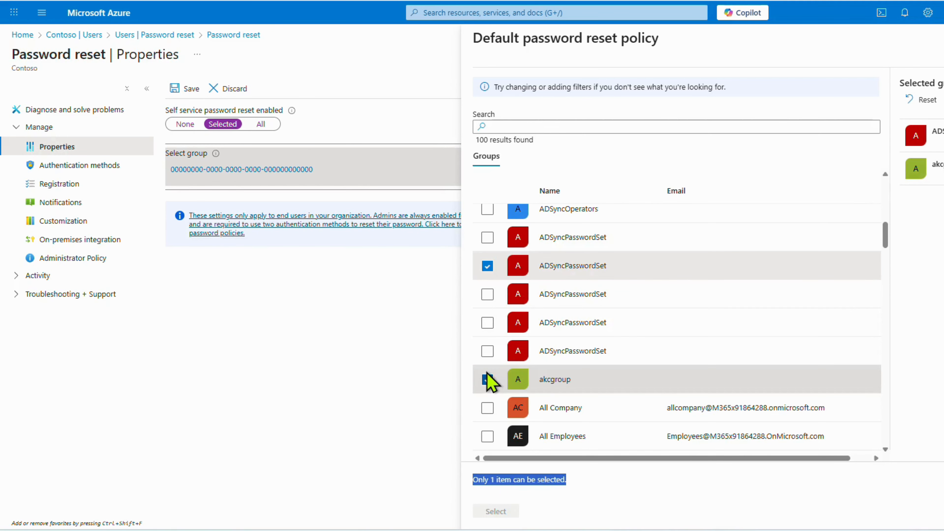
left_click(487, 379)
left_click(487, 266)
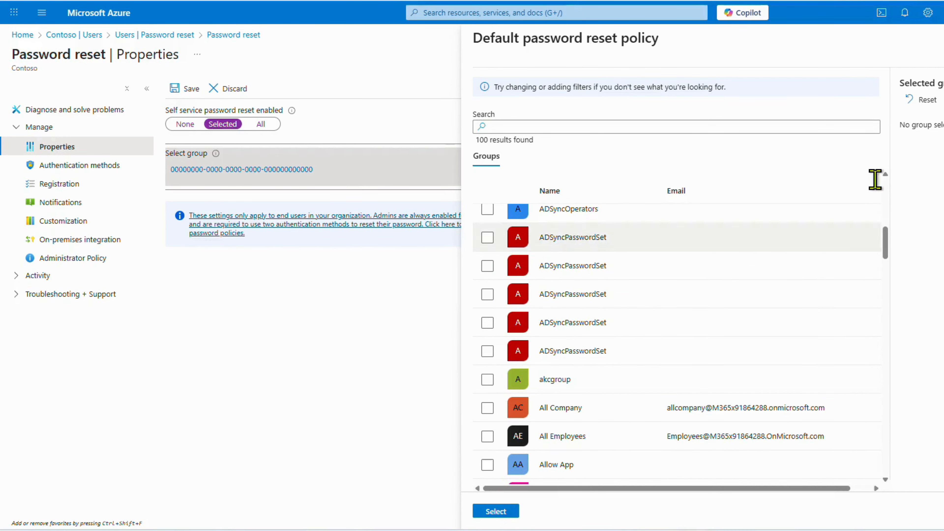
left_click(943, 37)
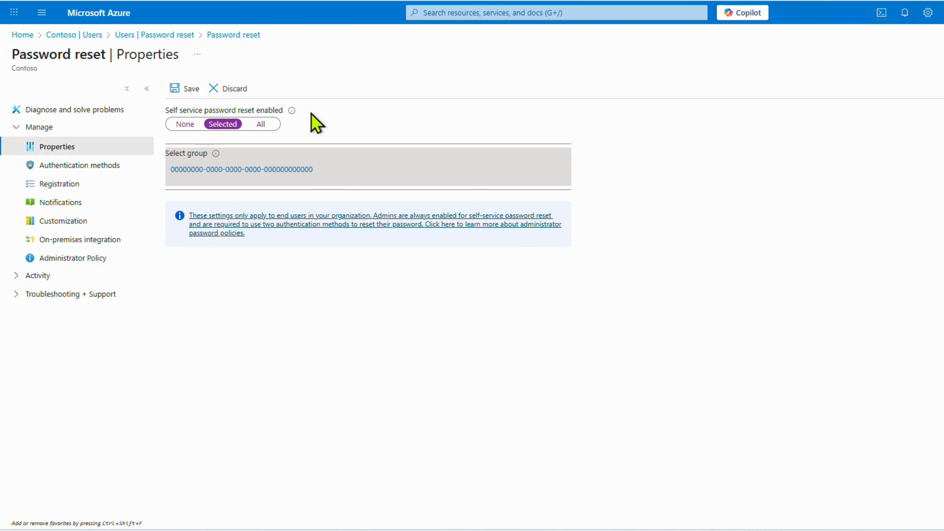
Switch self-service password reset to None, to Selected and back to All without saving
left_click(183, 124)
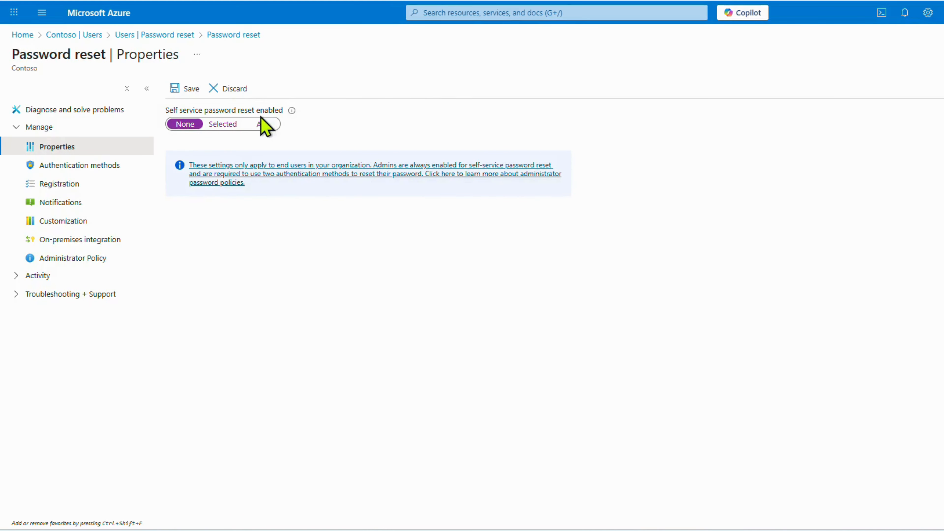
left_click(222, 124)
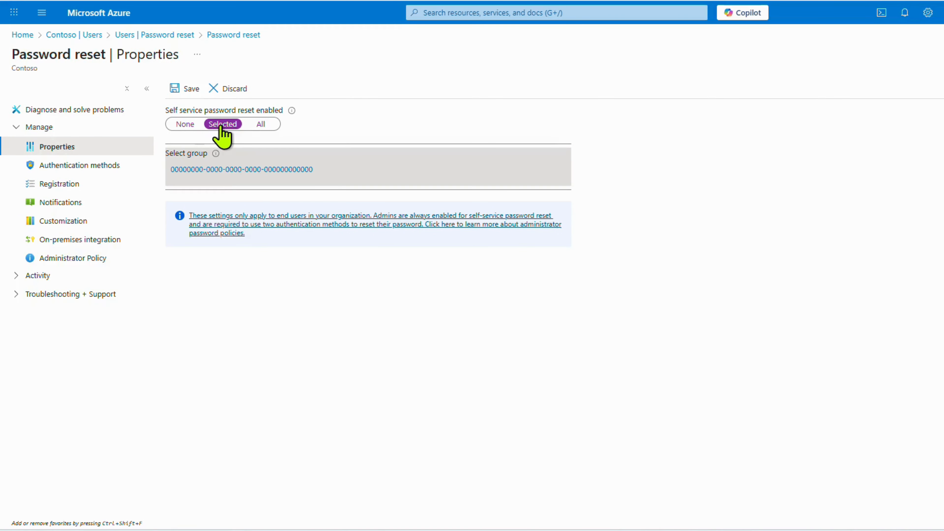
left_click(261, 124)
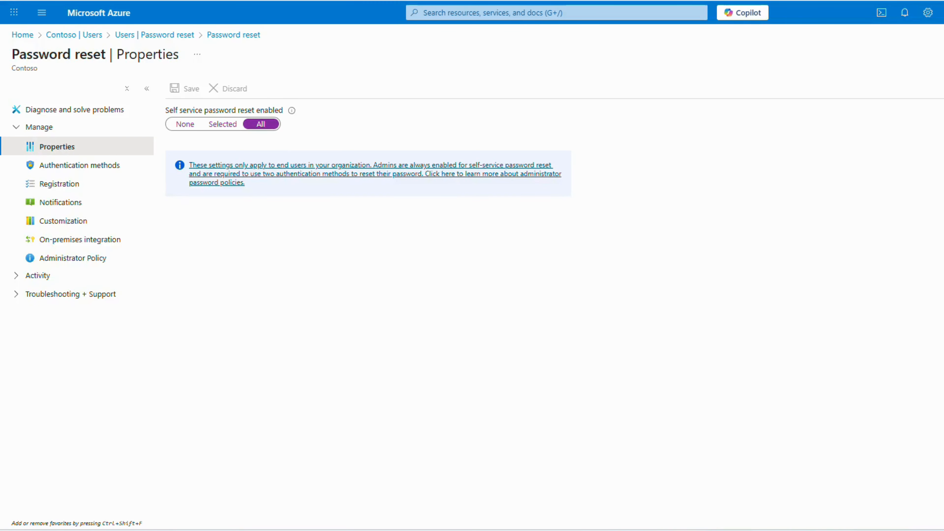
Open the password reset authentication methods and examine the explanation of the number of methods required to reset
left_click(84, 165)
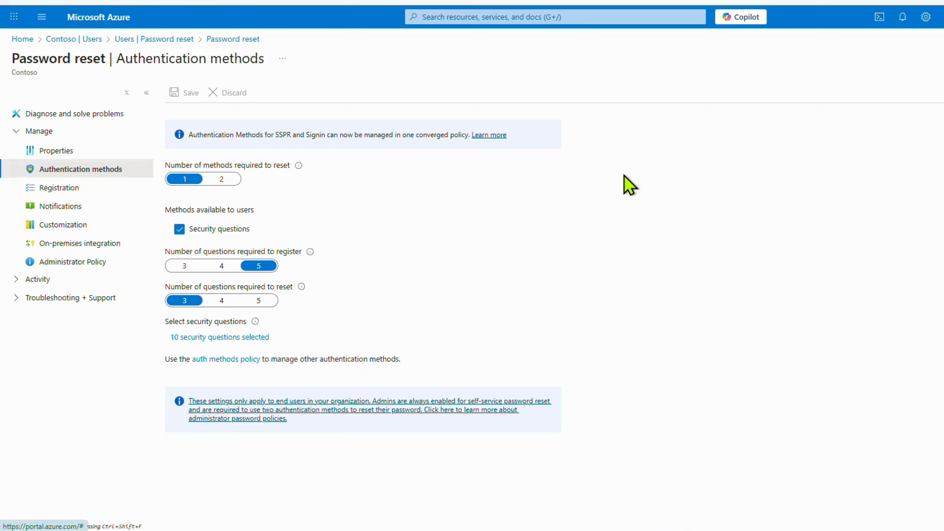
left_click_drag(246, 166, 290, 166)
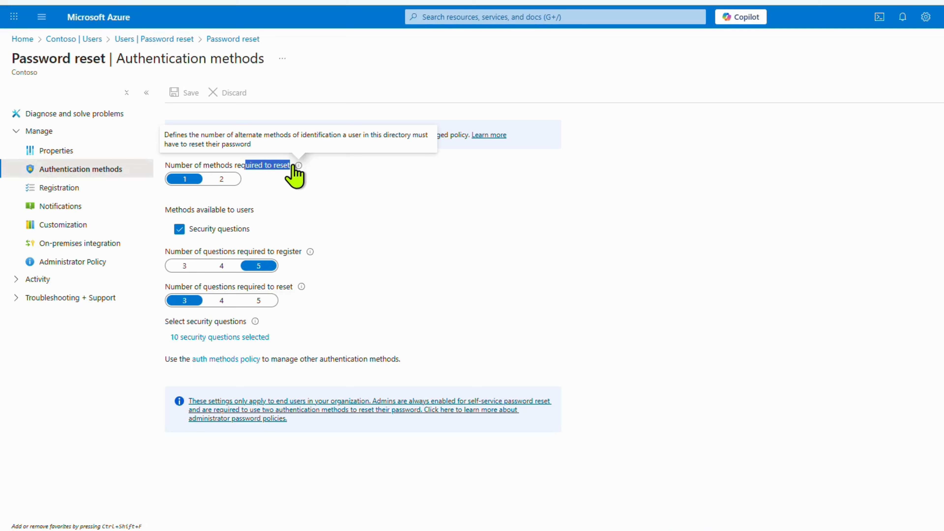
left_click(385, 230)
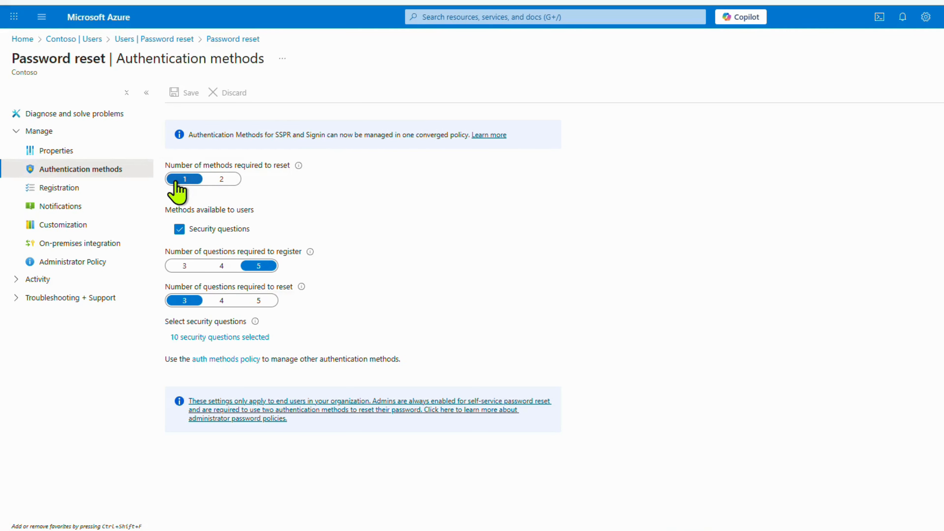
Set the number of methods required to reset to 2, and toggle security questions off and back on
left_click(222, 179)
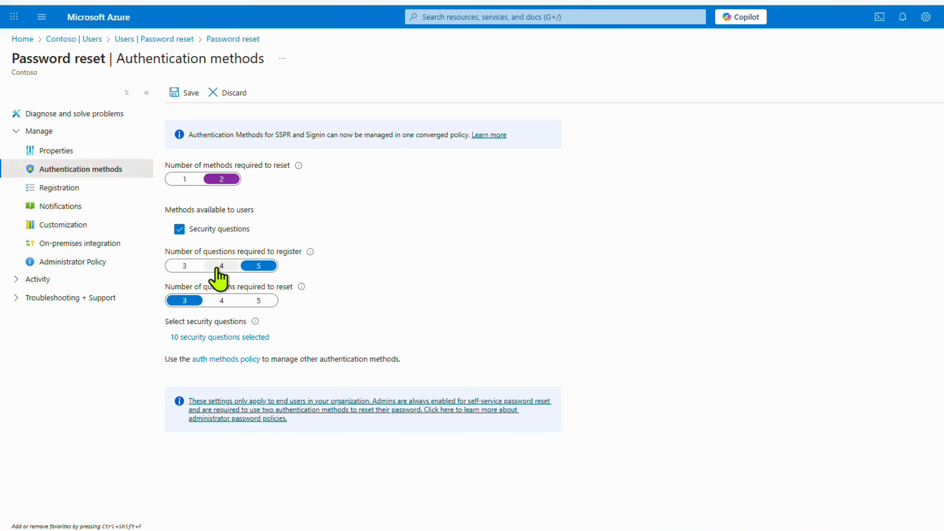
left_click(178, 230)
left_click(180, 229)
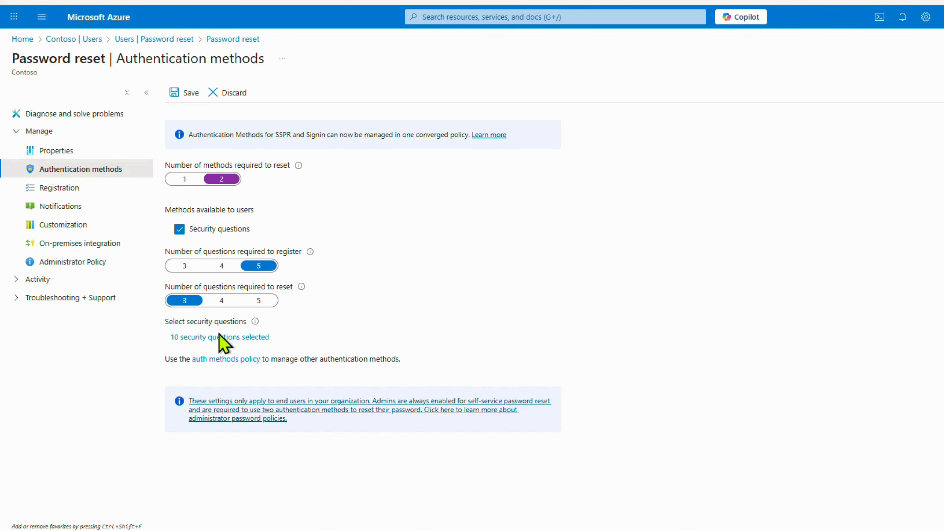
Open the auth methods policy and examine the built-in methods from Passkey (FIDO2) to QR code
left_click(223, 357)
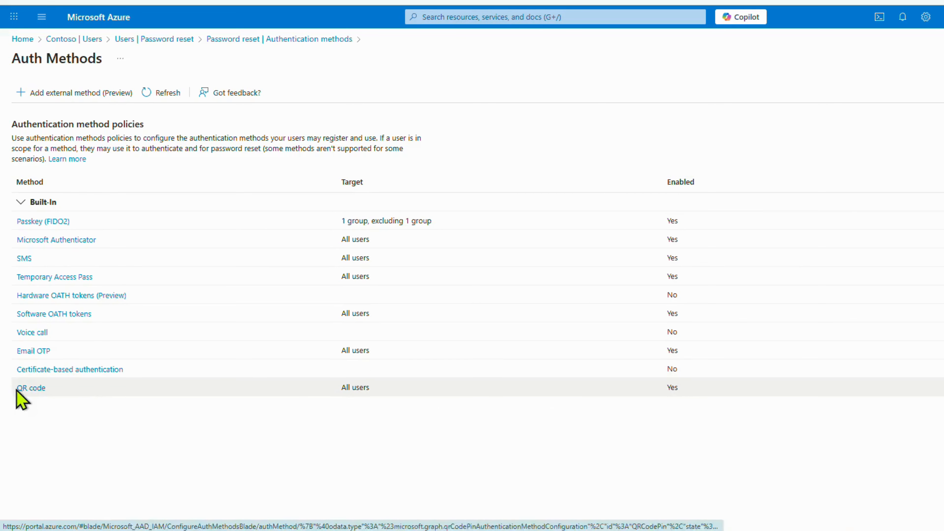
left_click_drag(33, 399, 17, 219)
left_click(149, 448)
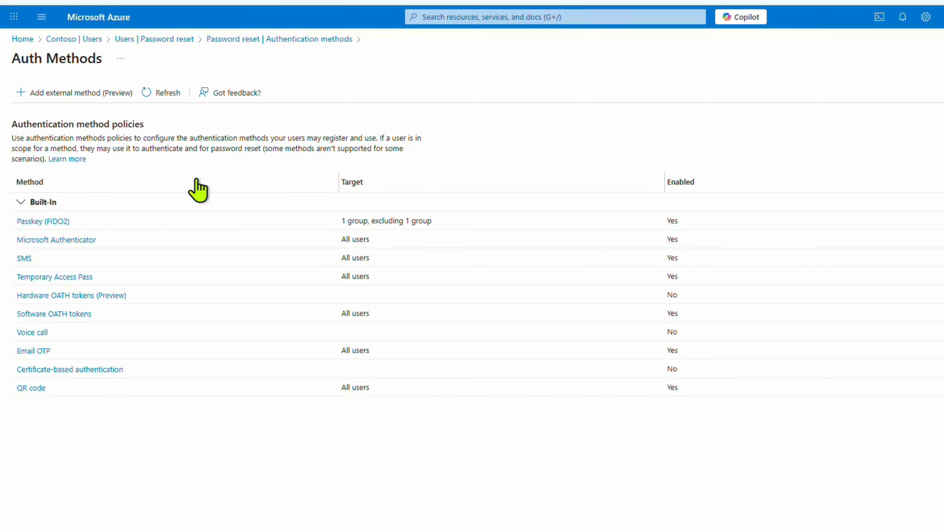
Open the Microsoft Authenticator method, switch its target to Select groups, and look through its configuration options
left_click(26, 243)
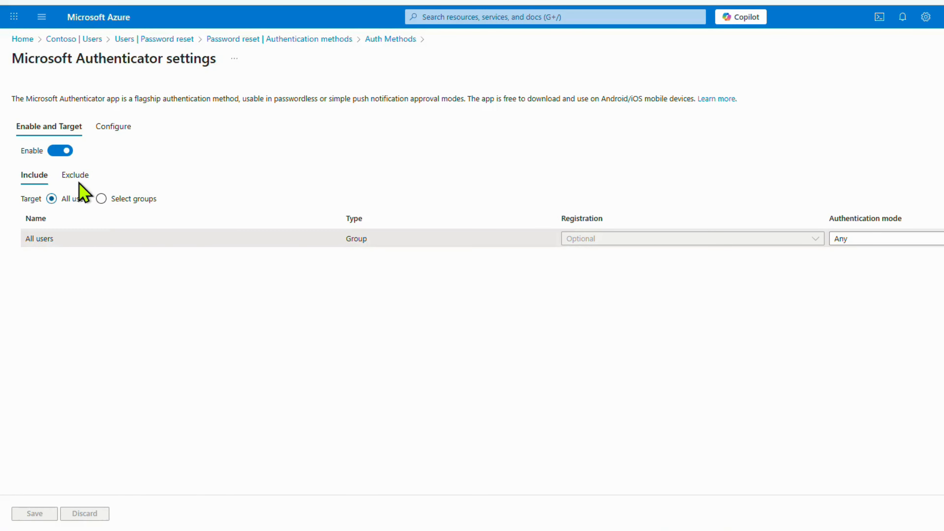
left_click(140, 199)
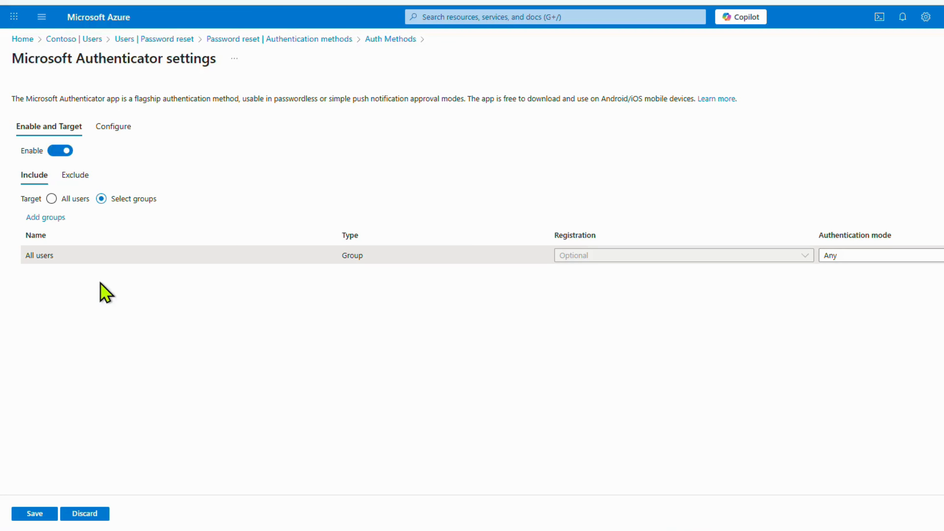
left_click(123, 126)
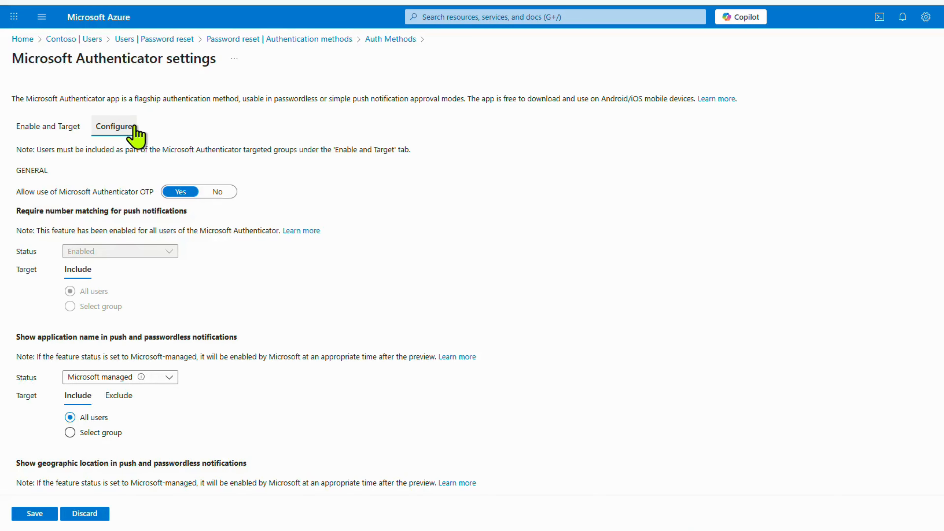
scroll(333, 237, "down", 3)
scroll(194, 143, "down", 4)
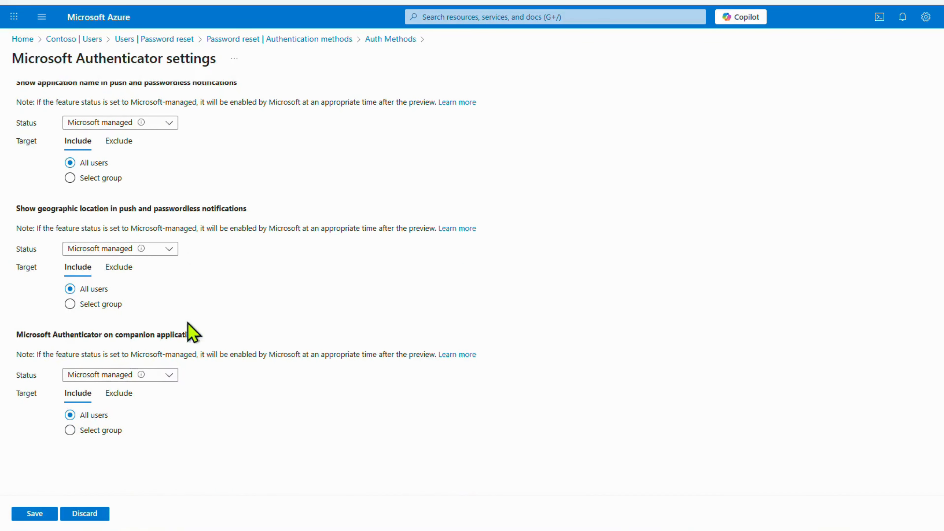
scroll(188, 251, "up", 5)
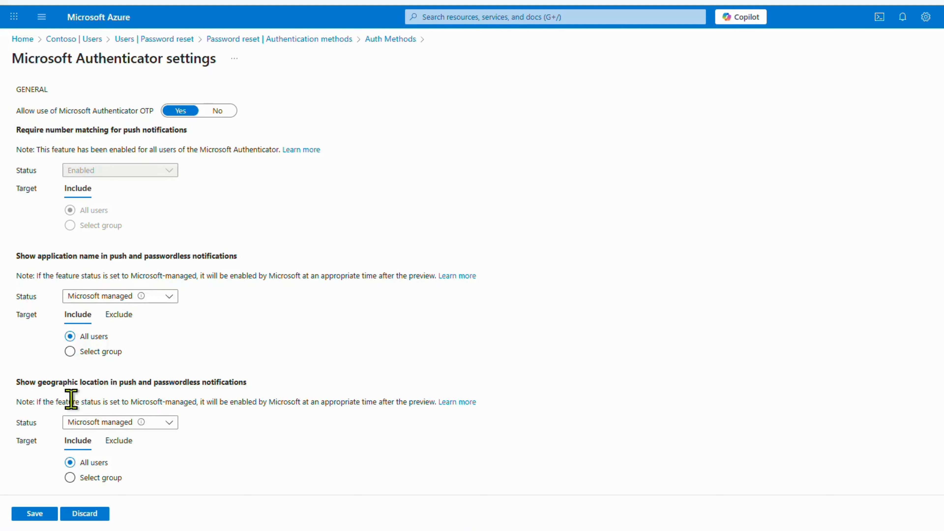
Examine the Authenticator options for number matching, application name, geographic location and companion applications
left_click_drag(45, 376, 282, 381)
left_click(282, 382)
left_click_drag(33, 255, 315, 245)
left_click_drag(86, 127, 293, 148)
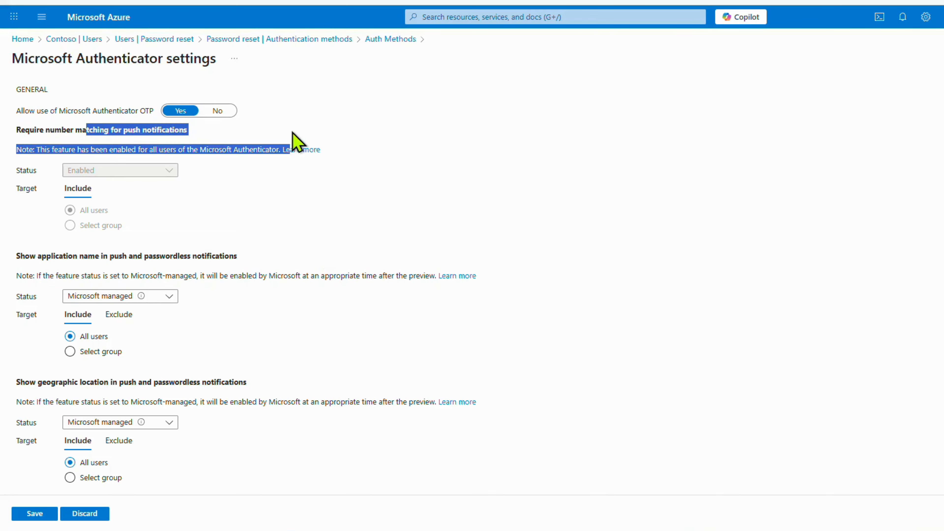
left_click(651, 208)
scroll(561, 218, "down", 5)
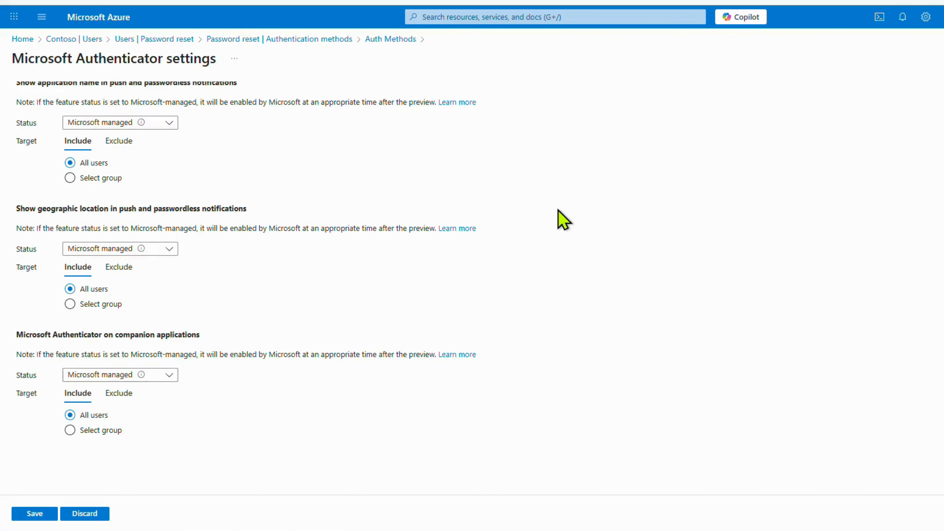
left_click_drag(48, 335, 295, 328)
scroll(518, 304, "up", 7)
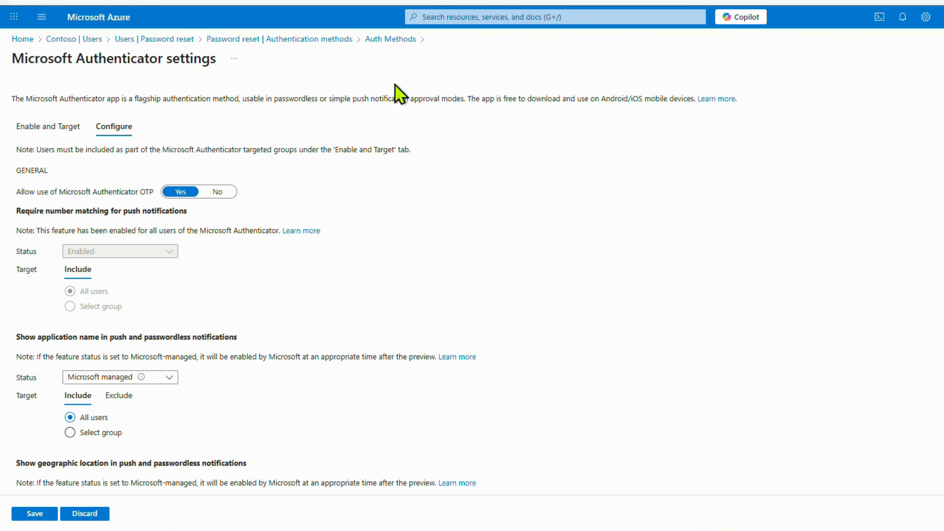
Return to password reset, open the Registration settings while discarding unsaved edits, and read the explanation of requiring registration at sign-in
left_click(342, 39)
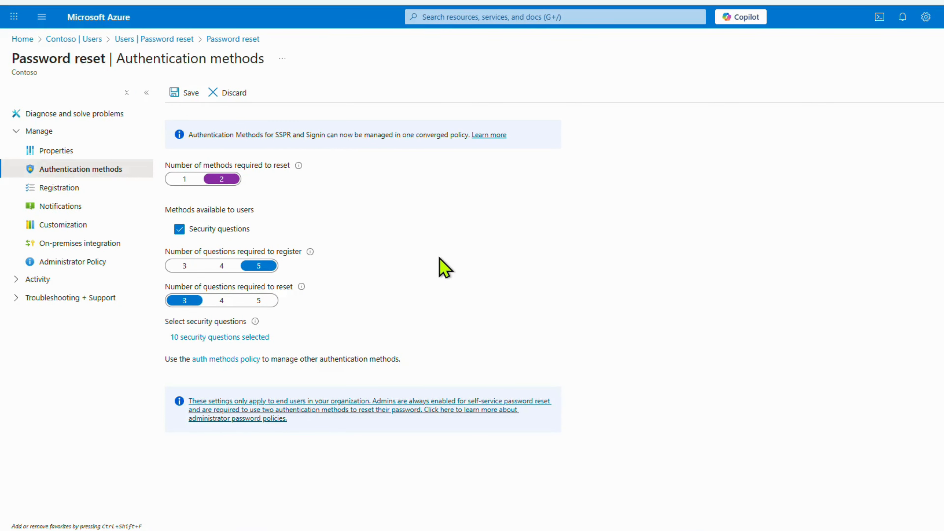
left_click(95, 188)
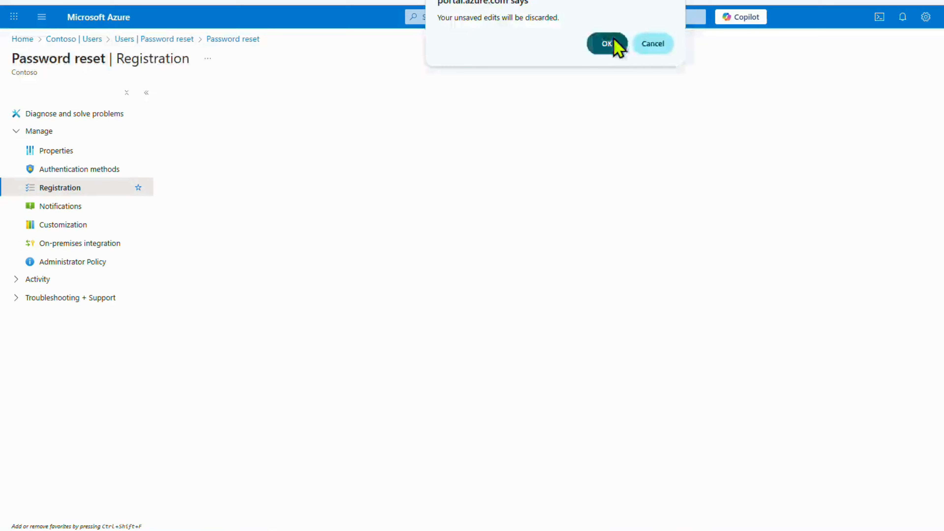
left_click(613, 46)
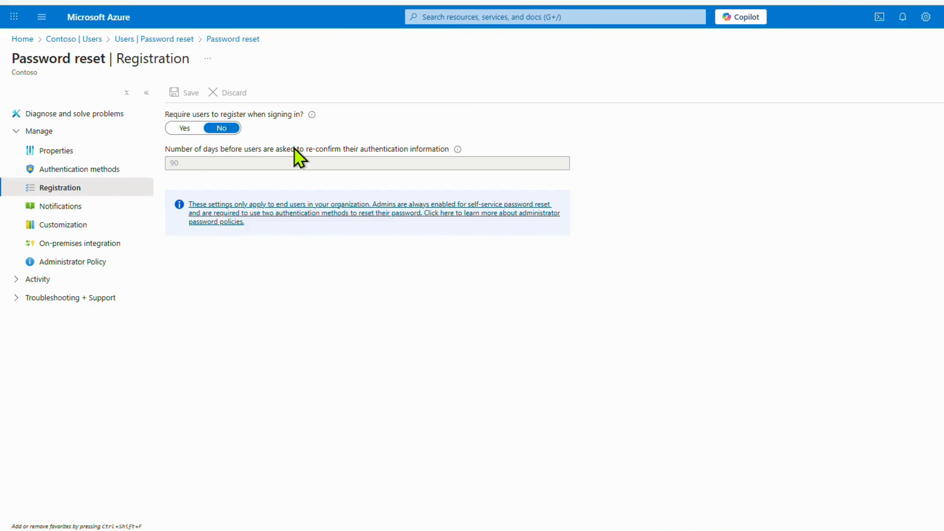
mouse_move(303, 116)
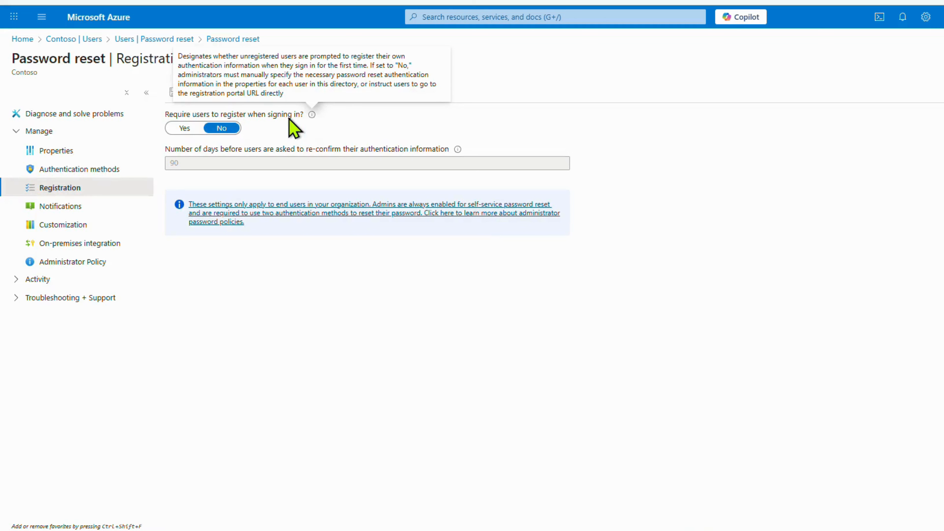
Require users to register when signing in and set the re-confirmation period to 10 days
left_click(185, 128)
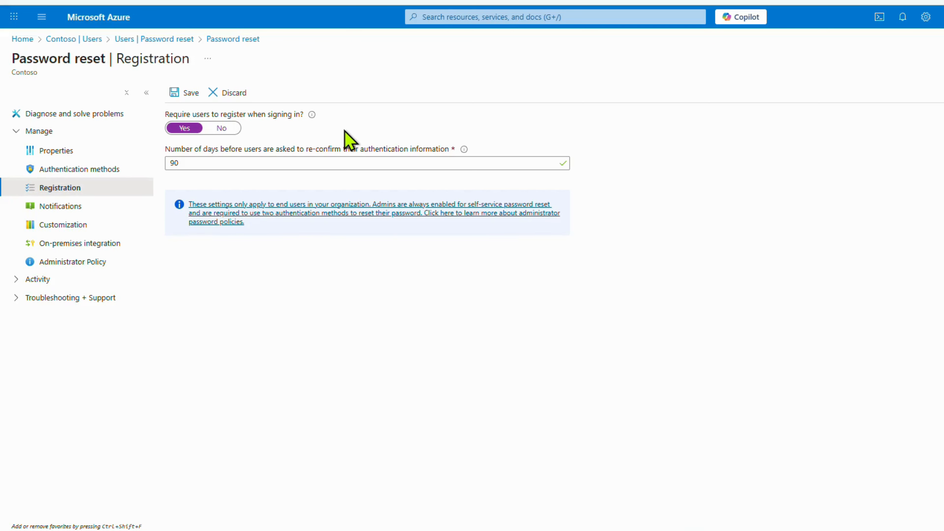
left_click(238, 163)
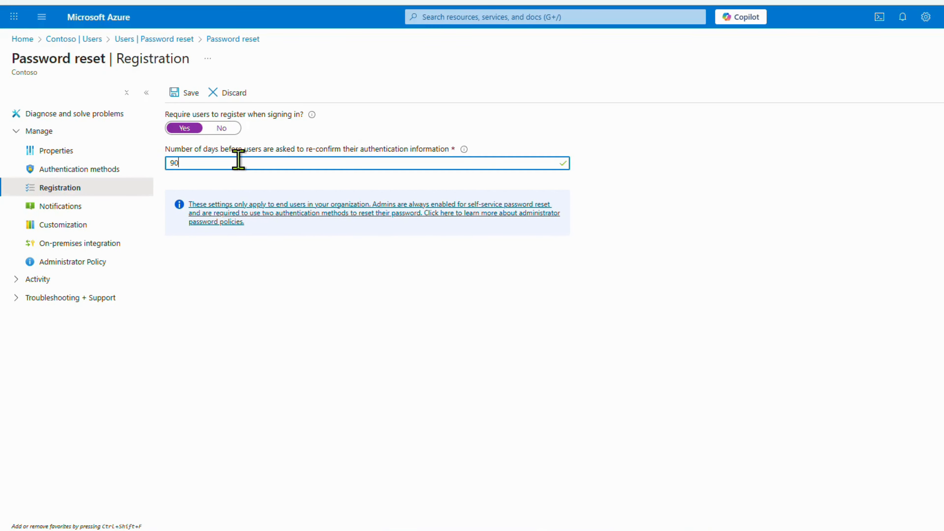
left_click_drag(238, 160, 118, 180)
type("10")
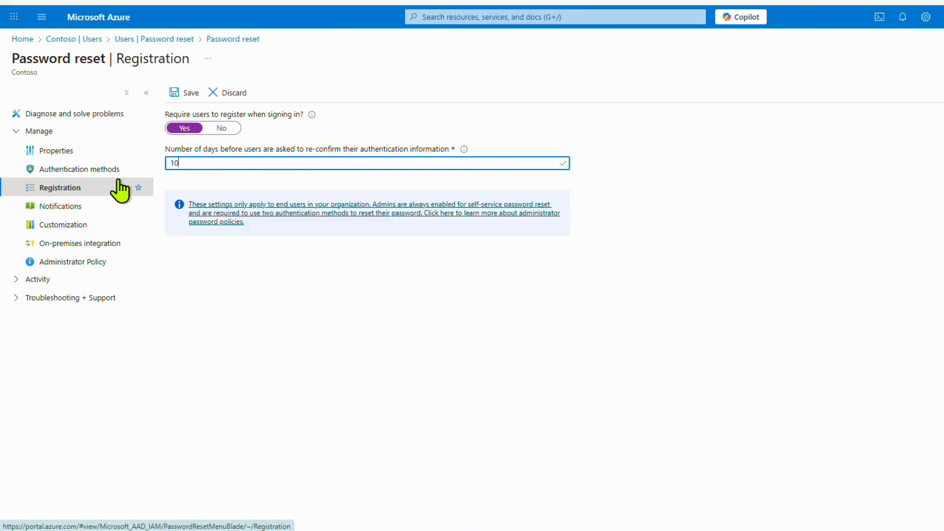
Set the re-confirmation period back to 90 days and switch the sign-in registration requirement to No
double_click(234, 168)
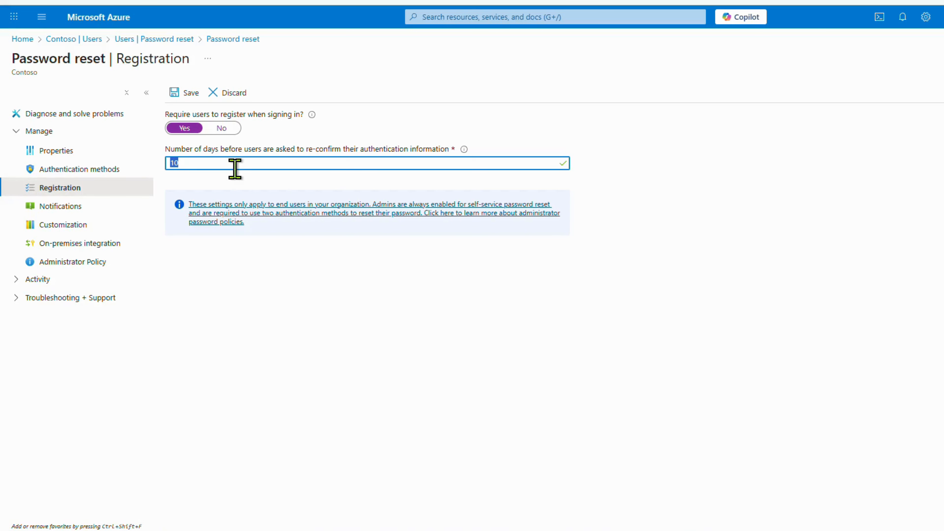
type("90")
left_click(226, 118)
left_click(232, 128)
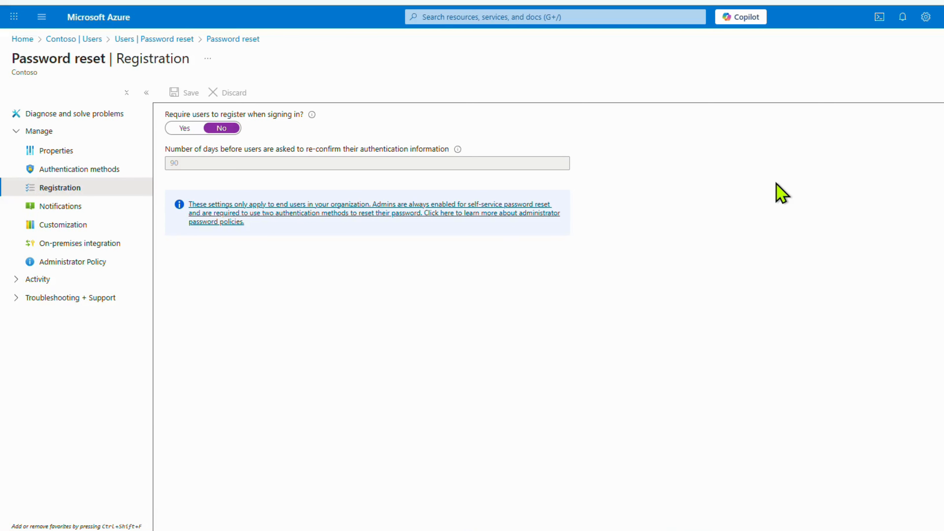
left_click(47, 450)
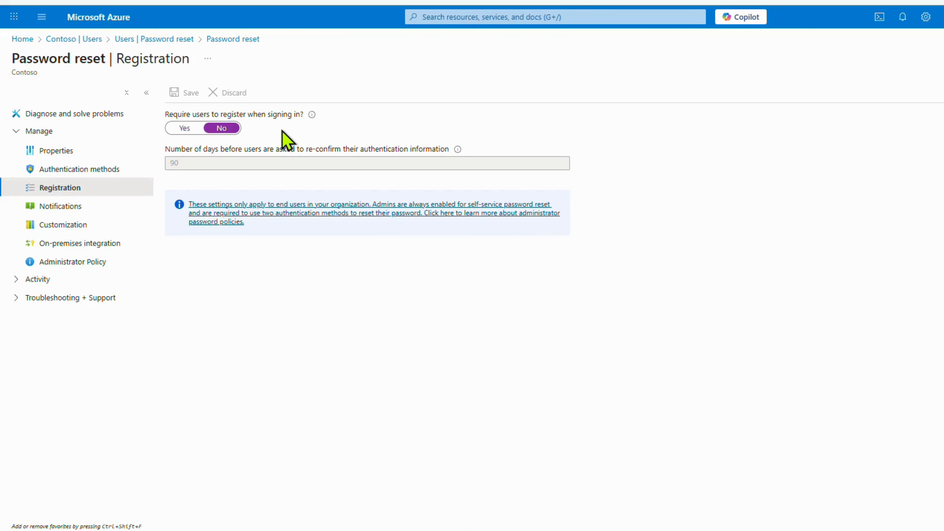
Try a 1-day re-confirmation period with registration required, then switch the requirement to No and discard the edits
left_click(185, 127)
double_click(191, 162)
type("1")
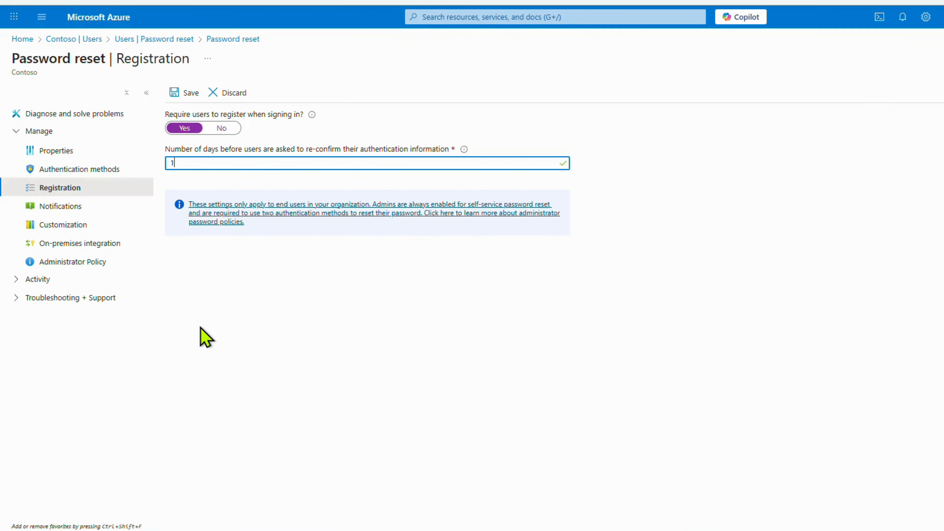
left_click(222, 129)
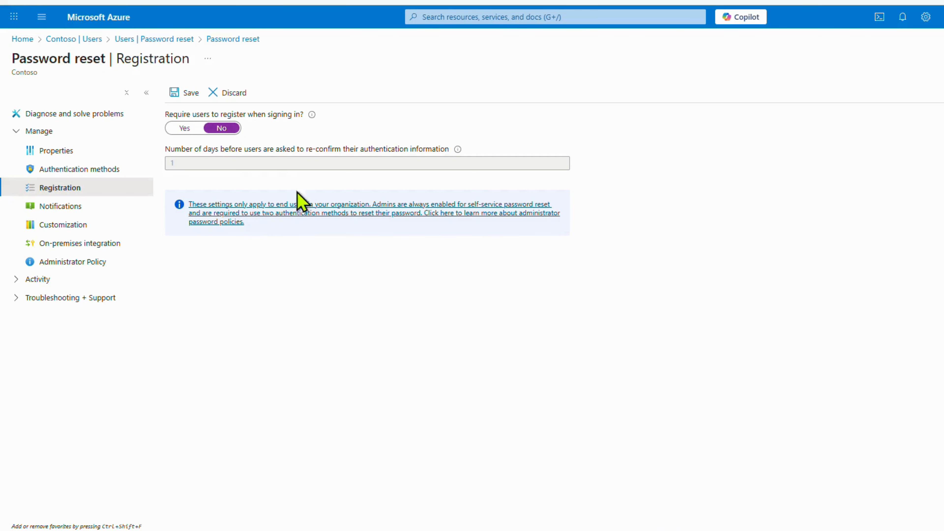
left_click(225, 94)
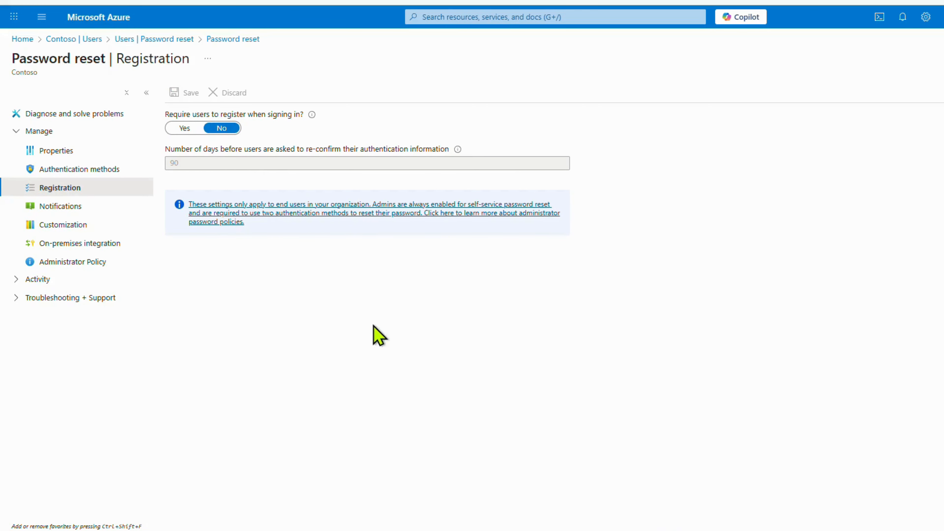
Open the password reset Notifications settings and examine the options for notifying users and all admins
left_click(58, 207)
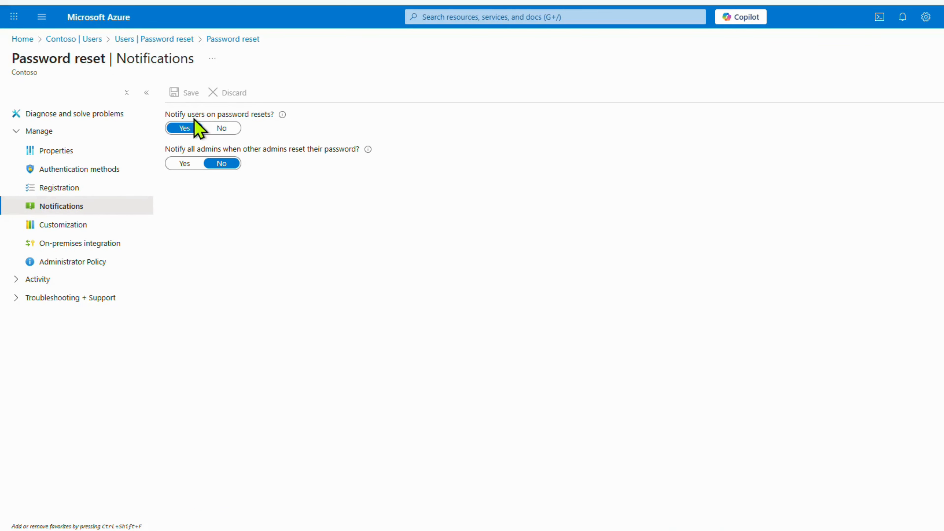
left_click_drag(194, 119, 301, 128)
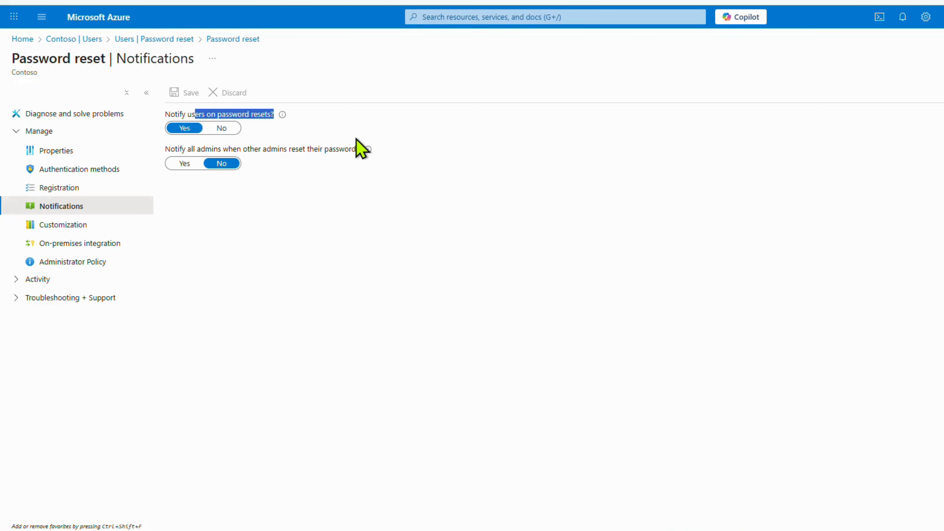
left_click_drag(186, 152, 358, 158)
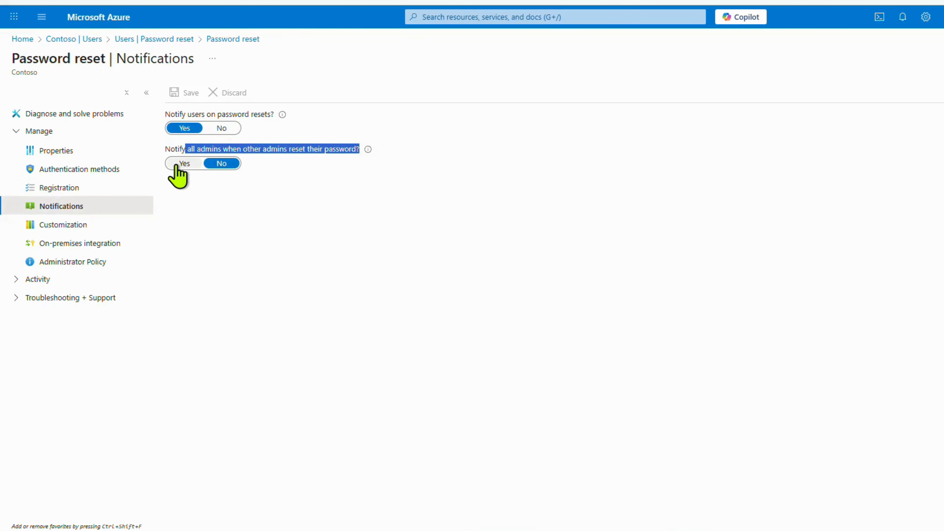
left_click(343, 367)
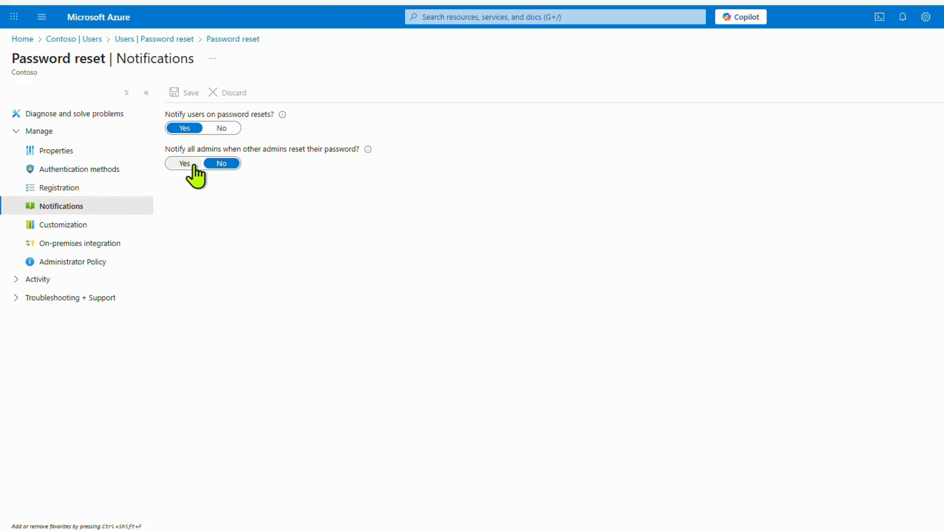
triple_click(343, 151)
left_click(232, 118)
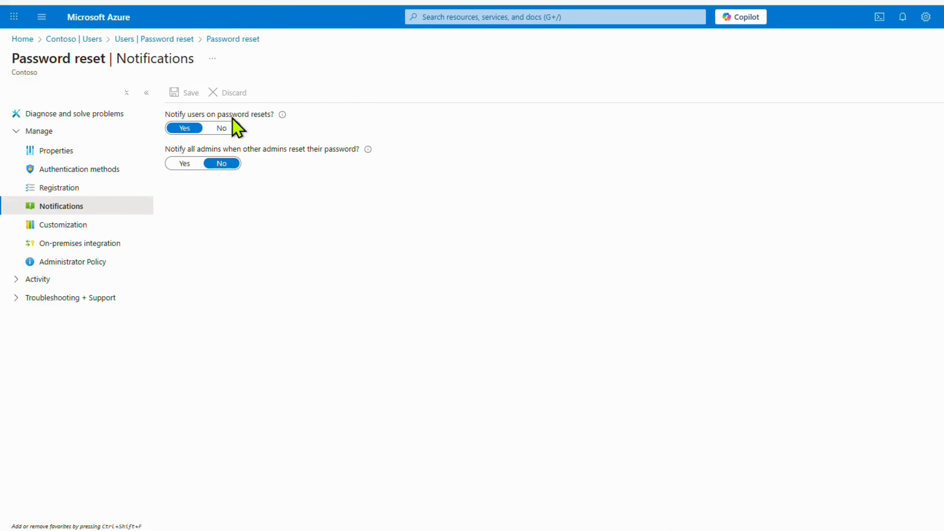
triple_click(233, 118)
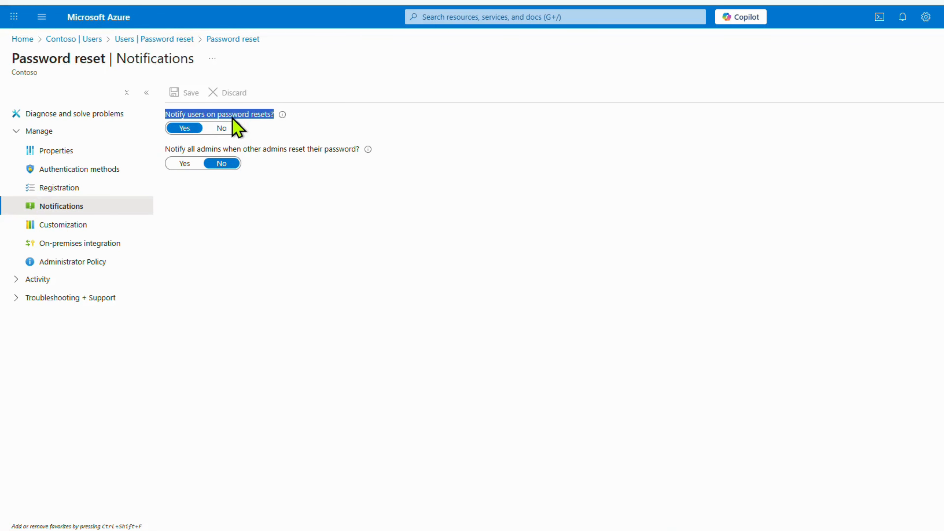
left_click(210, 148)
Open the password reset Customization settings, try turning on the custom helpdesk link, and discard the change
left_click(71, 225)
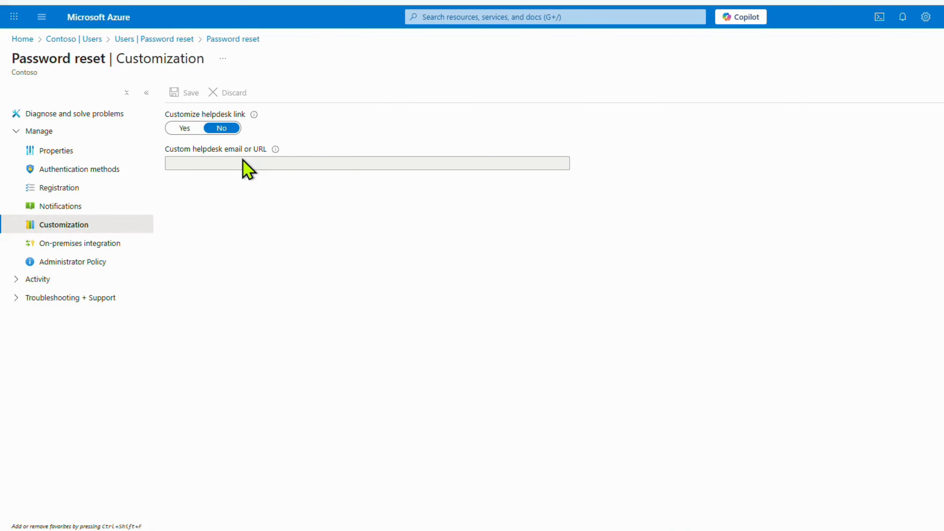
mouse_move(275, 149)
left_click(185, 128)
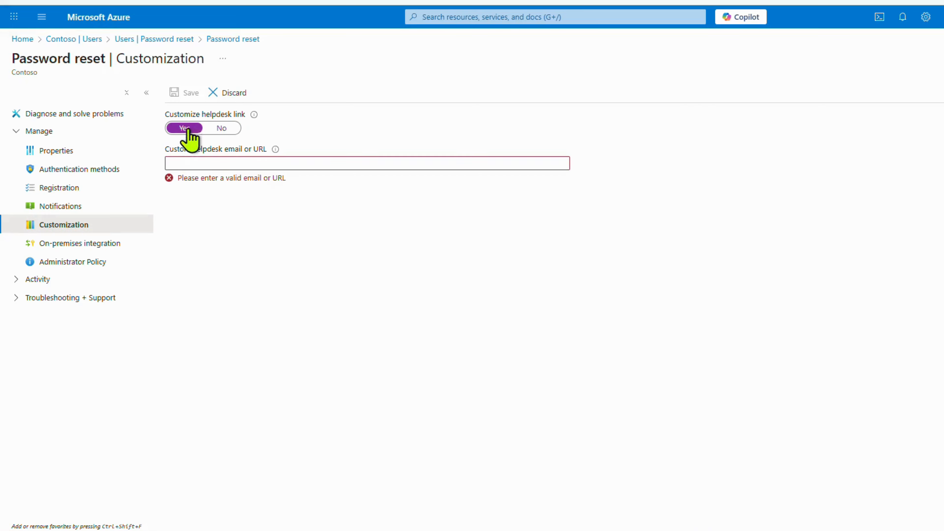
left_click(193, 160)
left_click(635, 246)
left_click(239, 106)
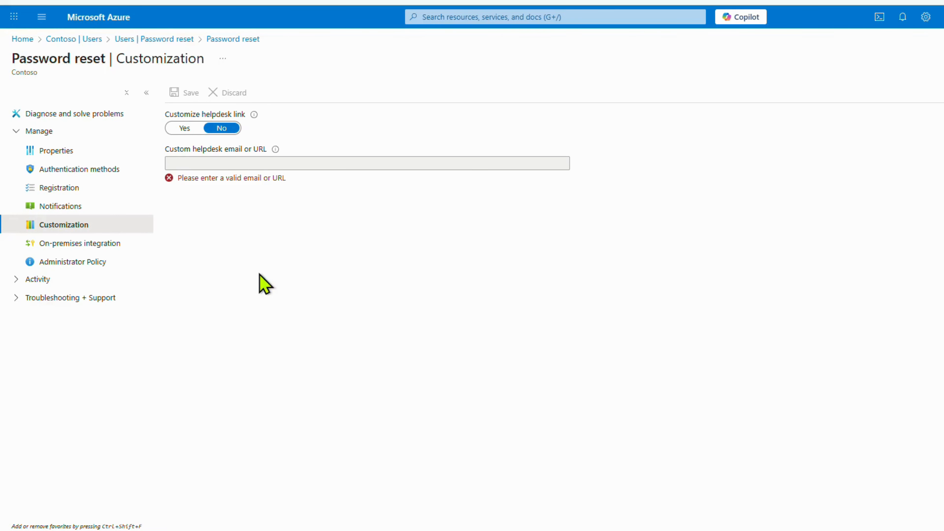
Open the On-premises integration settings and examine the status of the Connect Sync agent and the cloud sync provisioning agent
left_click(75, 249)
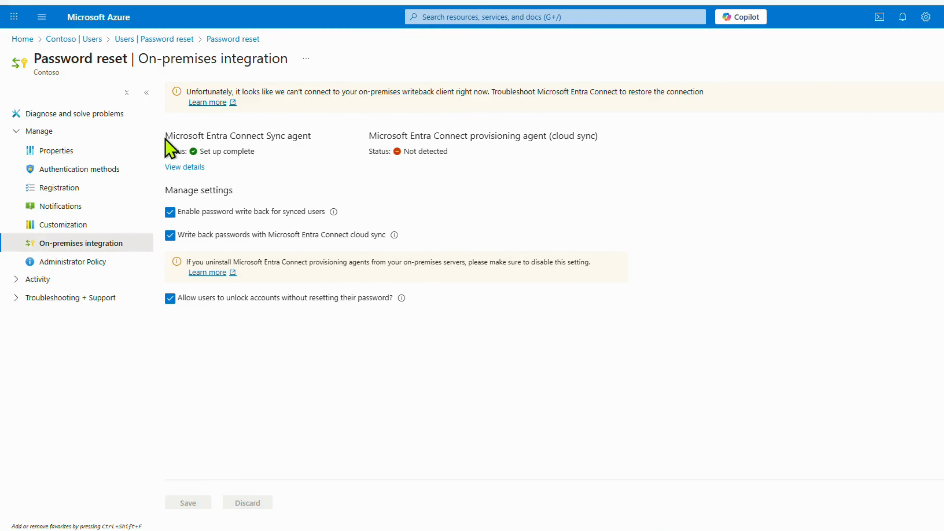
left_click_drag(165, 137, 611, 159)
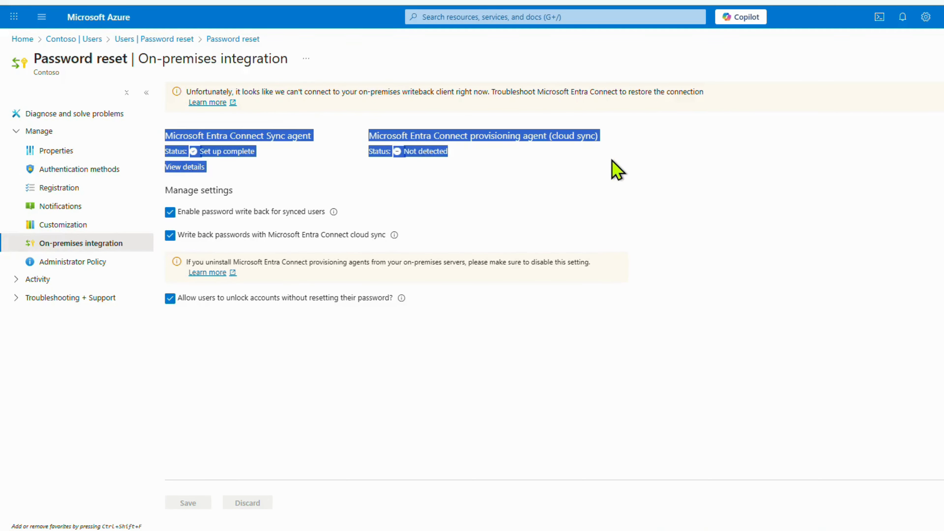
left_click(526, 197)
double_click(186, 137)
triple_click(186, 136)
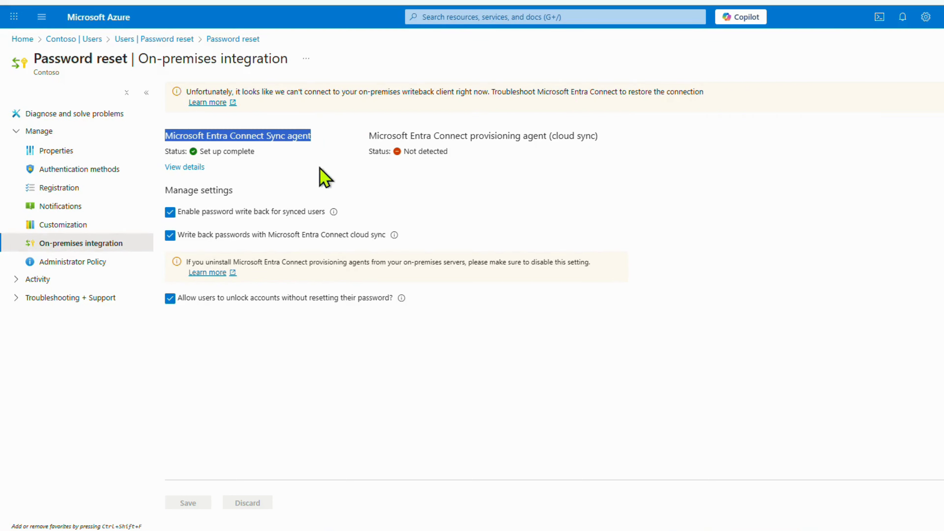
double_click(464, 136)
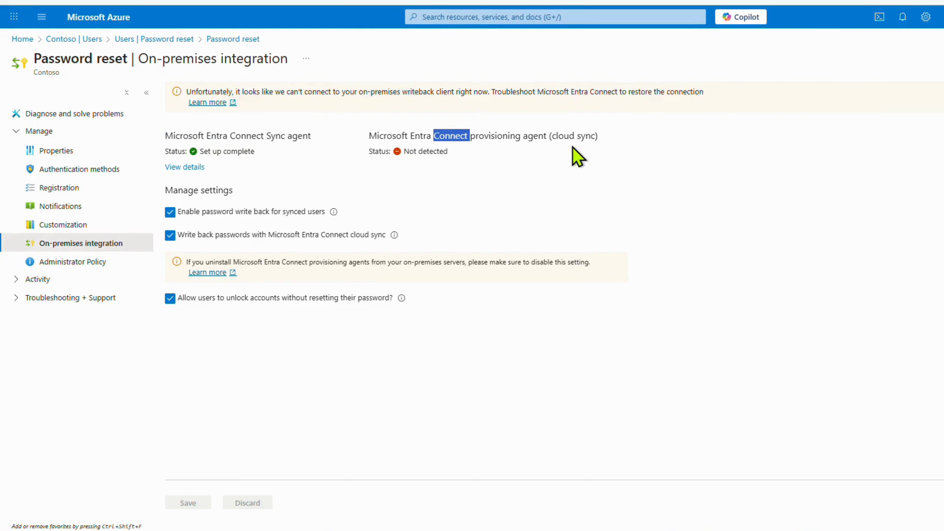
triple_click(562, 138)
left_click(540, 175)
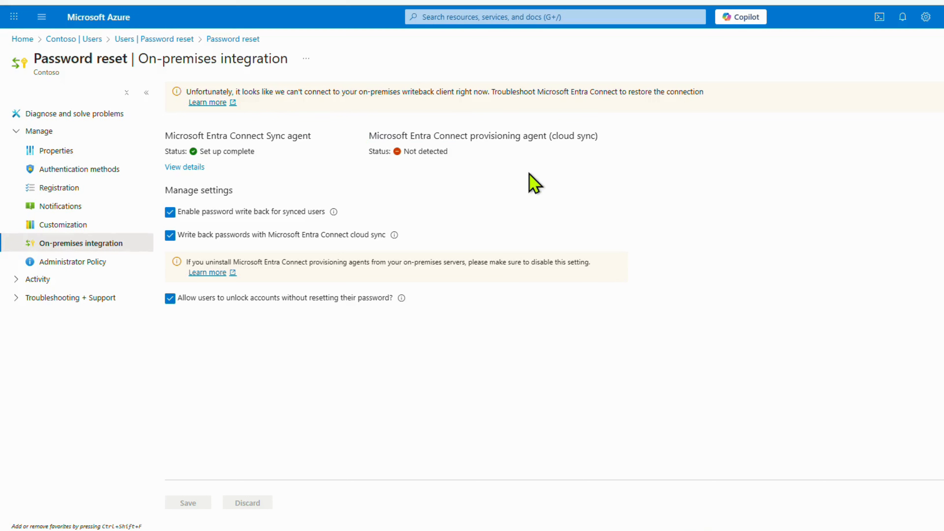
Compare the setup status of the Microsoft Entra Connect Sync agent with that of the cloud sync provisioning agent
left_click_drag(254, 153, 171, 134)
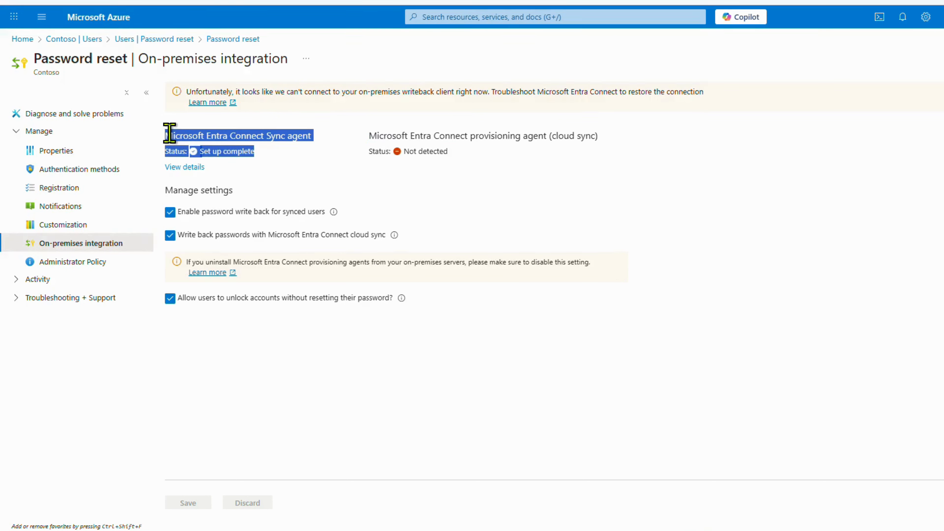
left_click(308, 169)
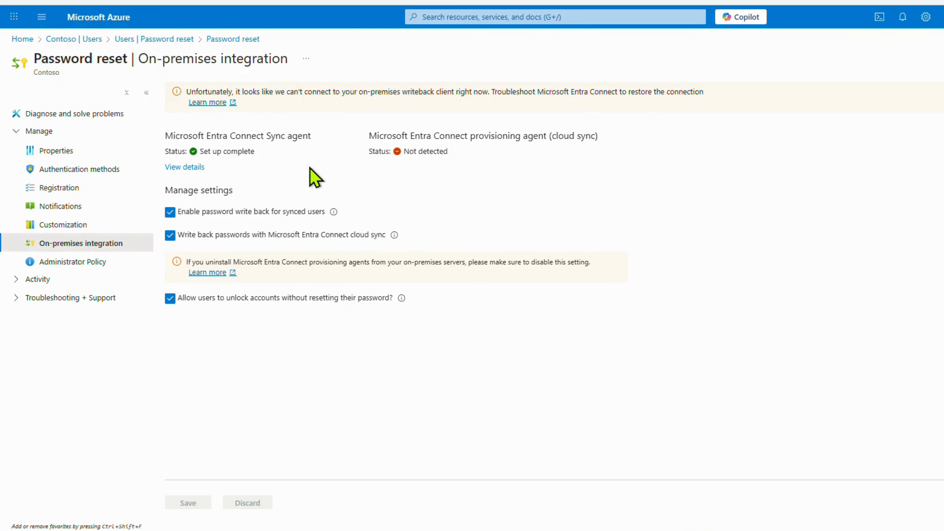
left_click_drag(393, 152, 375, 143)
left_click(496, 177)
Try turning off password write back for synced users, then re-enable it together with cloud sync write back and account unlock without password reset
left_click(190, 217)
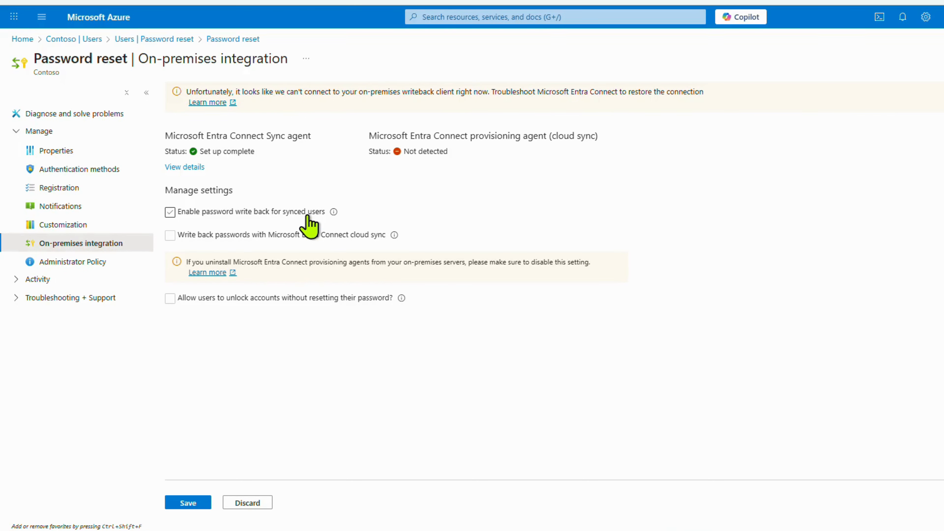
left_click(307, 216)
left_click(270, 213)
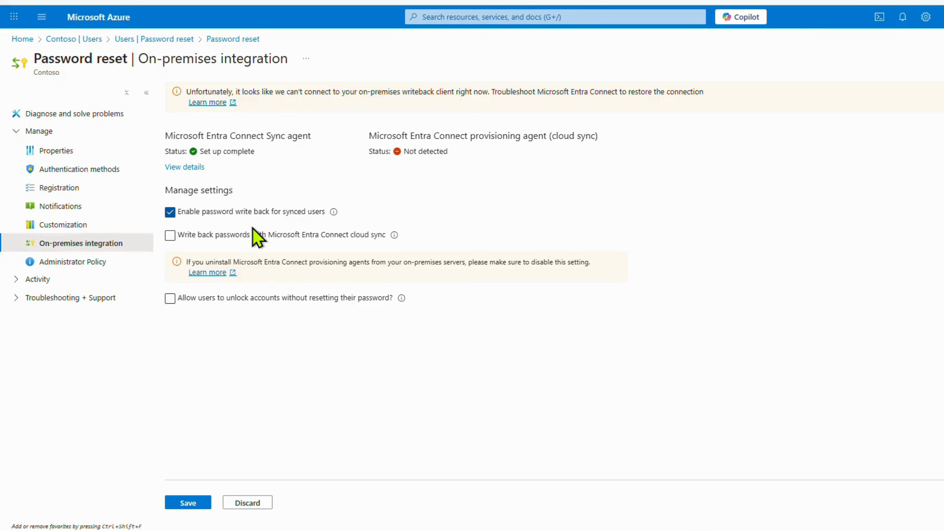
left_click(220, 241)
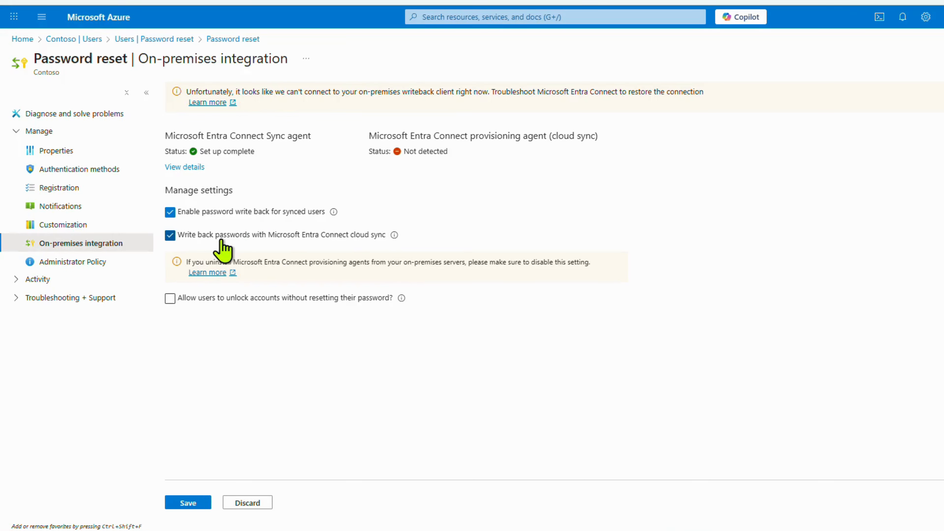
left_click_drag(607, 139, 369, 136)
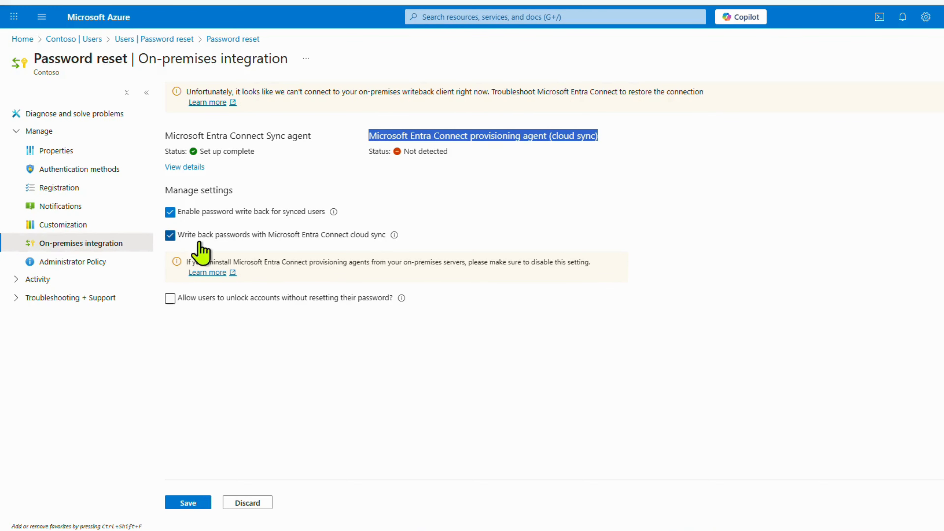
left_click(355, 237)
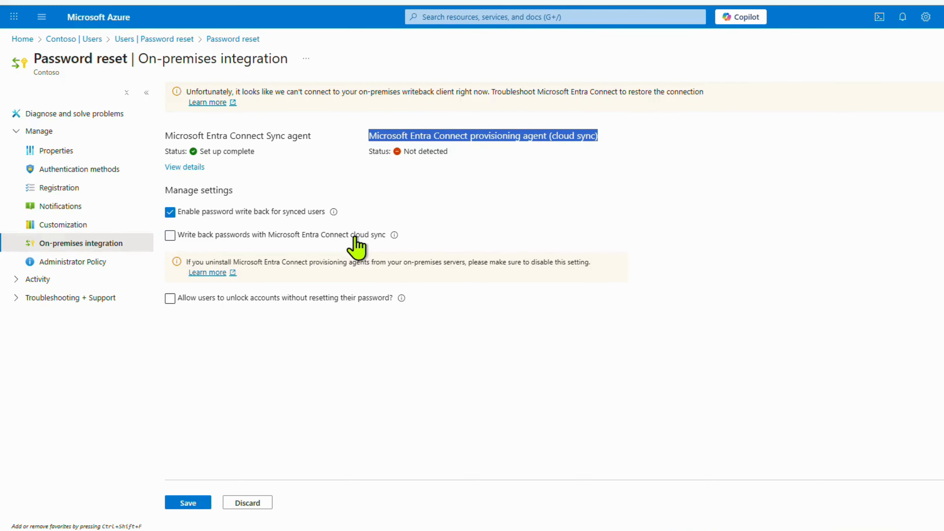
left_click(354, 237)
left_click(170, 298)
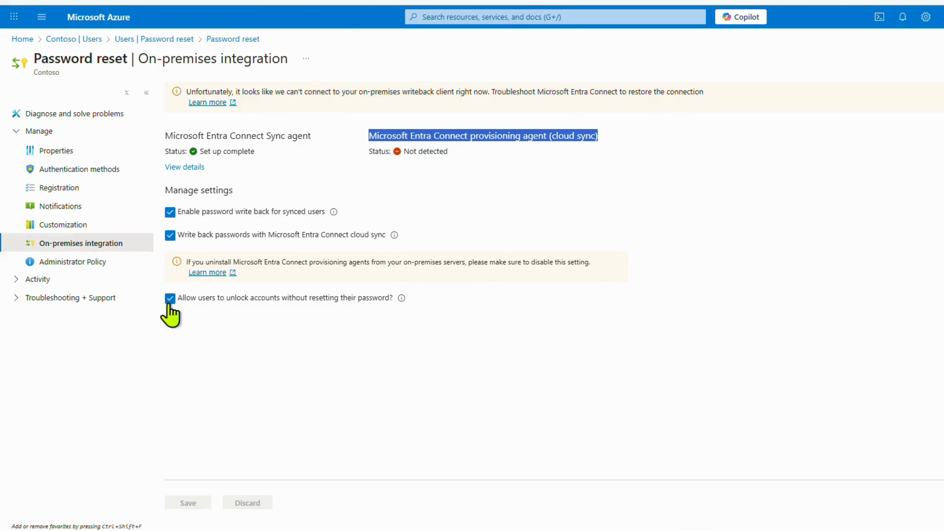
left_click(212, 320)
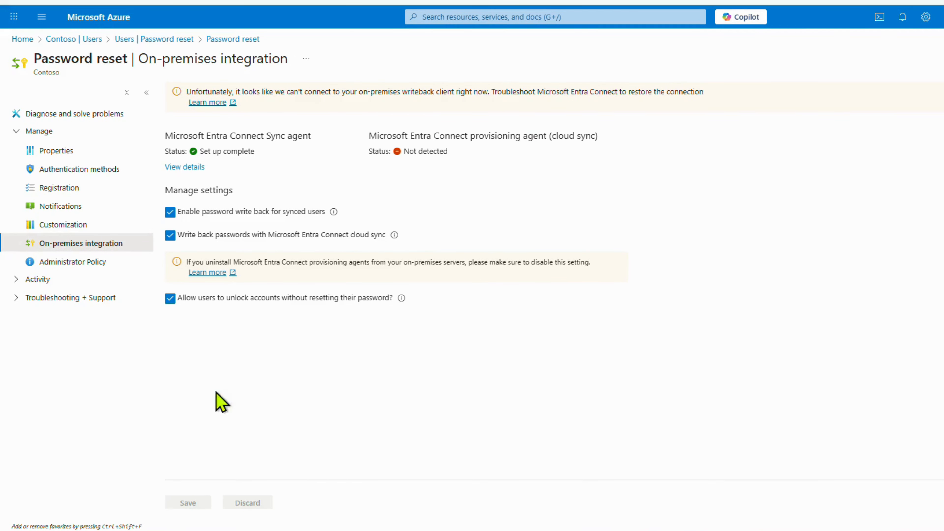
Open the password reset Administrator Policy and examine the number of required methods and the methods available to administrators
left_click(107, 264)
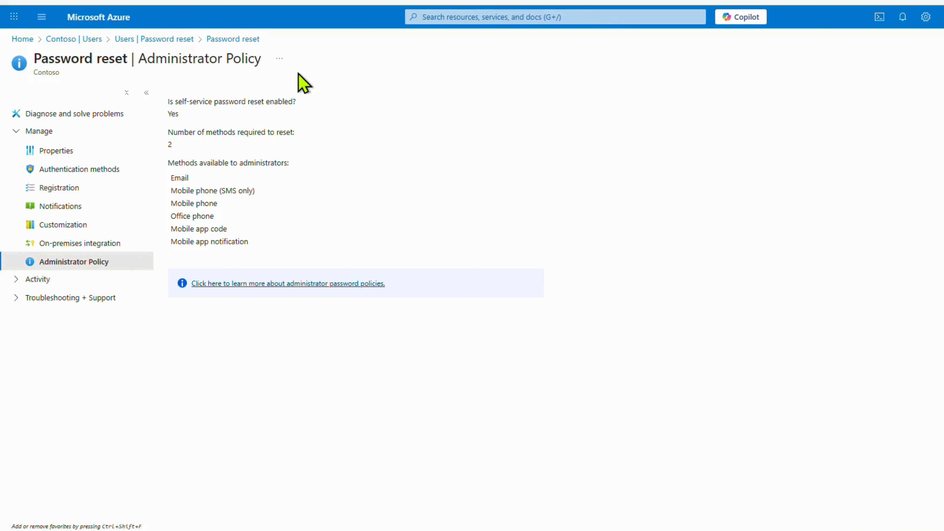
left_click_drag(169, 105, 261, 259)
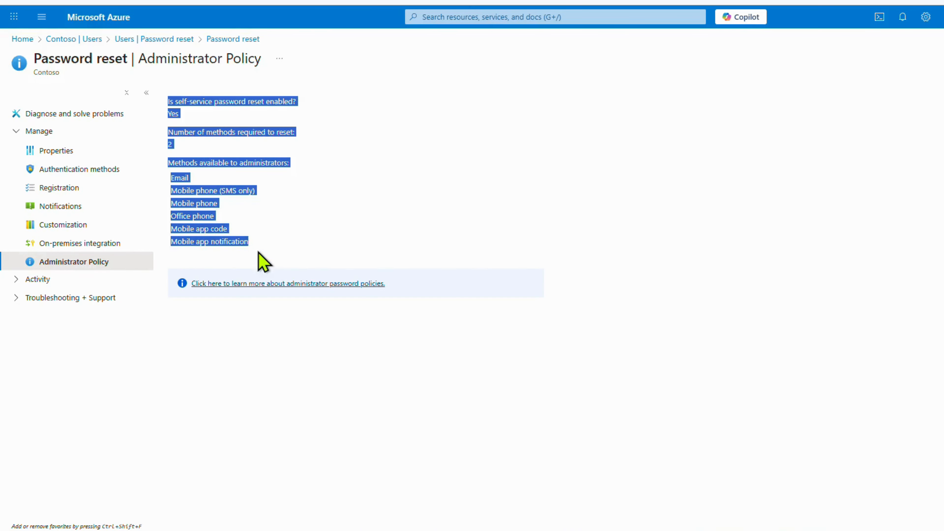
left_click(661, 214)
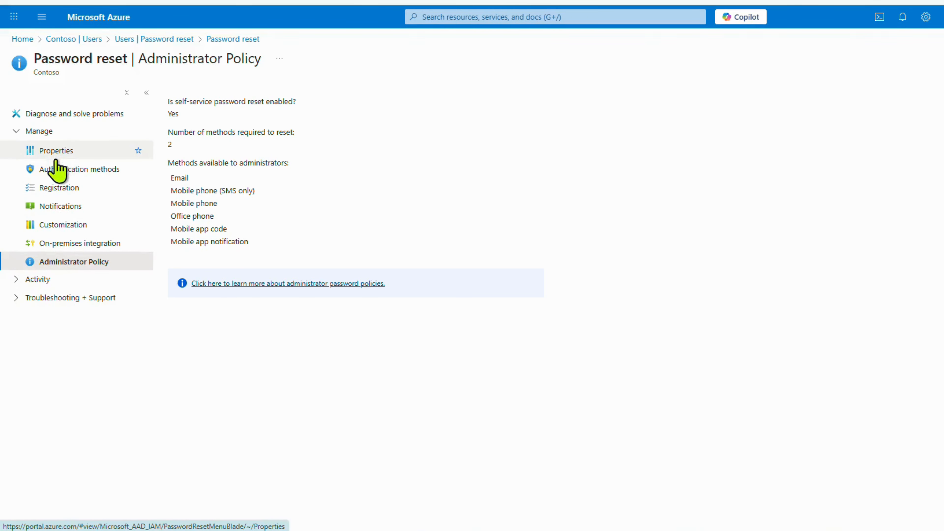
Open the password reset Usage & insights report and examine the users registered by authentication method
left_click(17, 280)
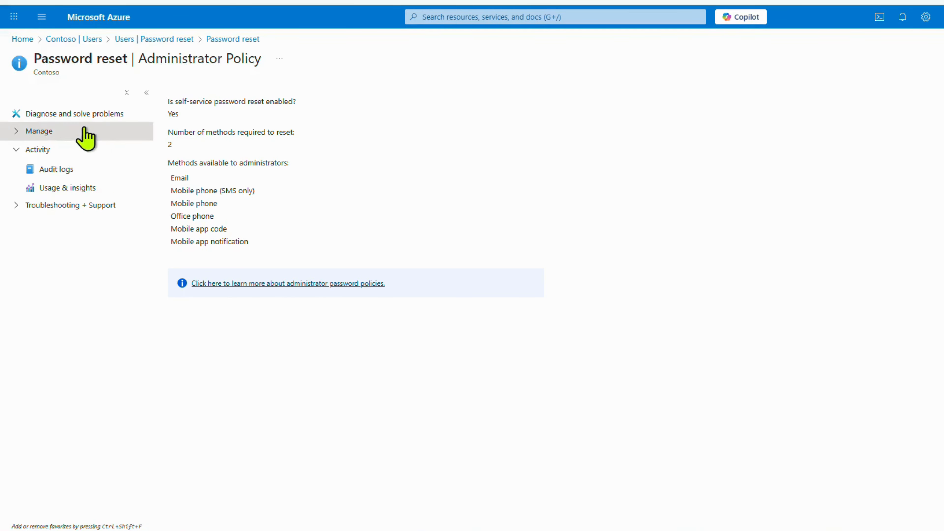
left_click(71, 189)
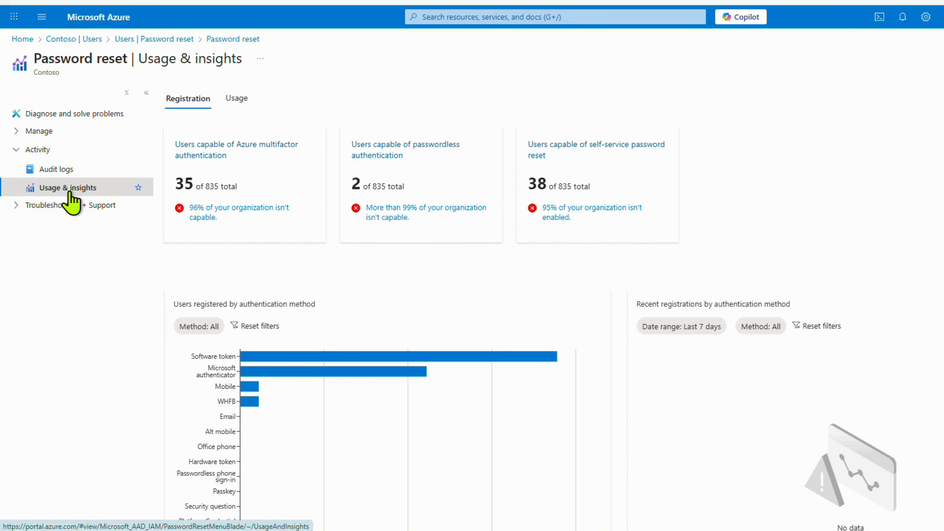
scroll(290, 243, "down", 3)
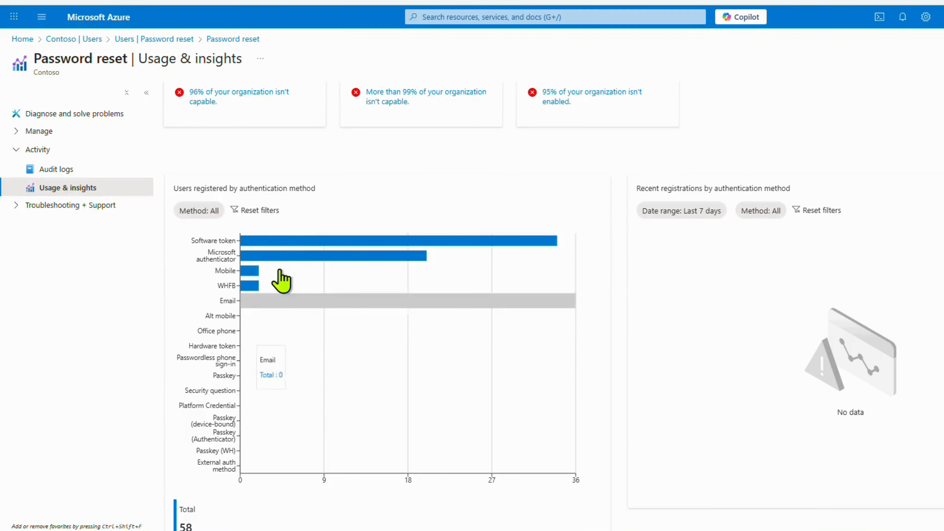
mouse_move(264, 248)
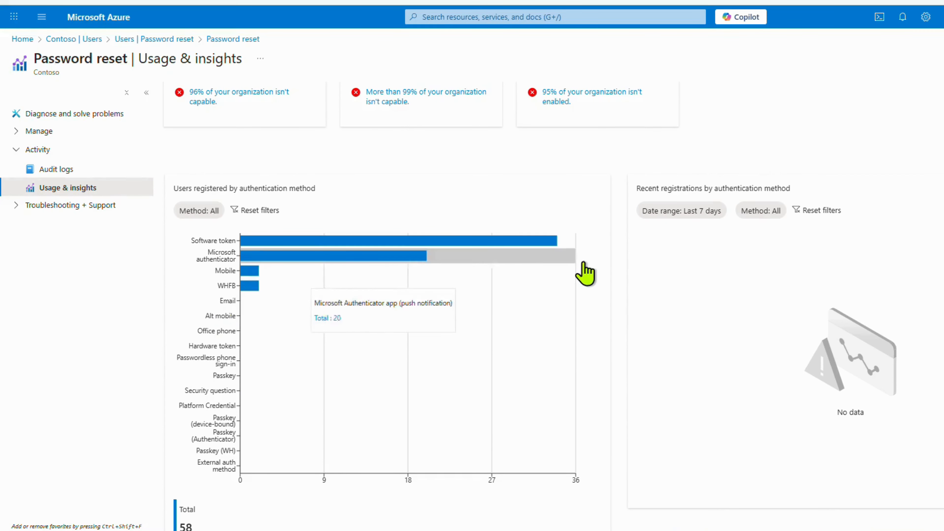
scroll(585, 270, "up", 3)
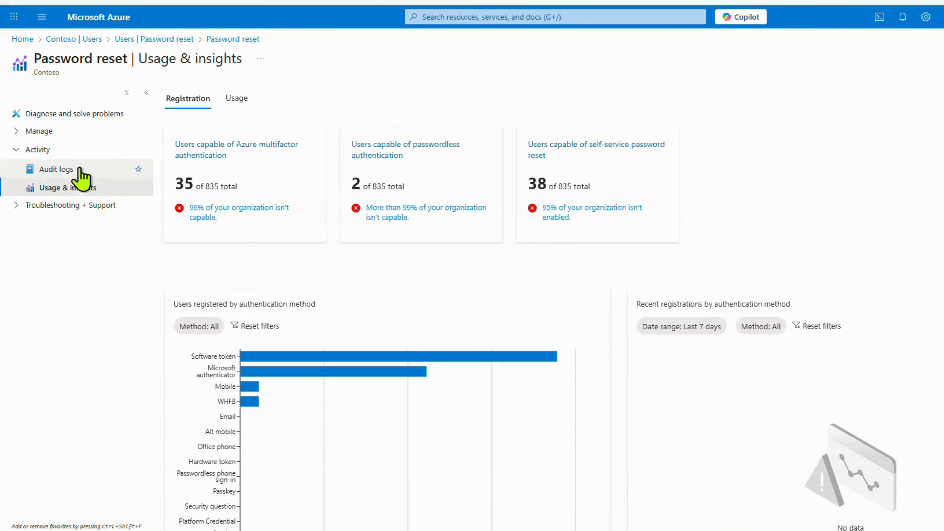
Switch the Usage & insights report from registration to usage data and read what it shows
left_click(238, 99)
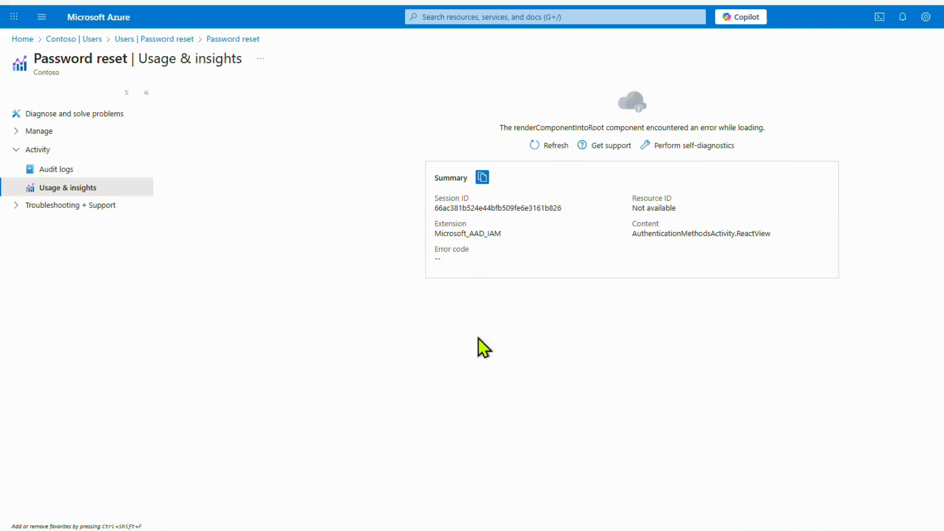
left_click_drag(560, 127, 893, 156)
left_click(874, 151)
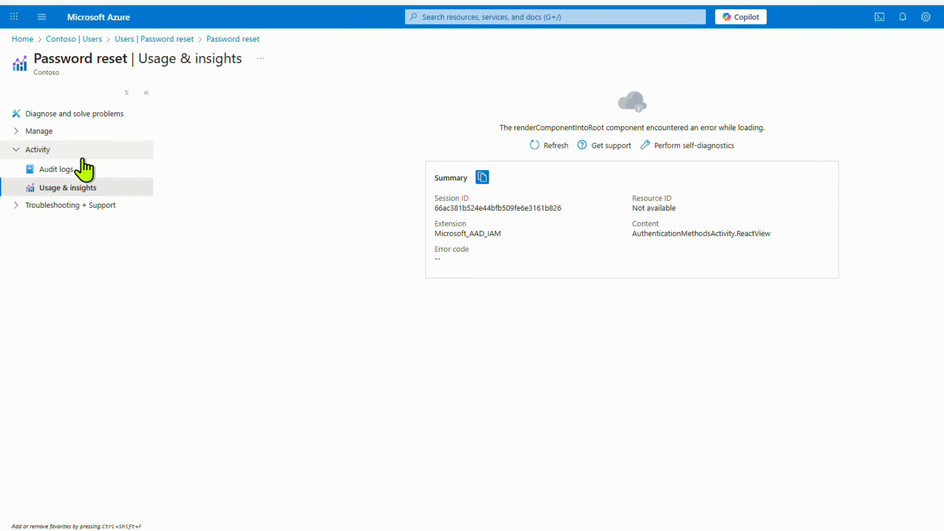
Open the password reset audit logs and examine the status and status reason of the self-service password management entries
left_click(76, 170)
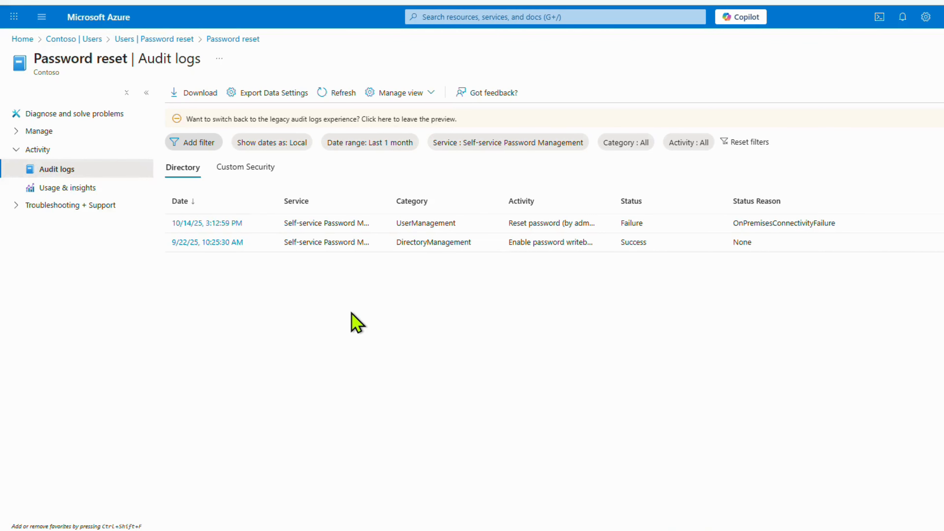
double_click(634, 224)
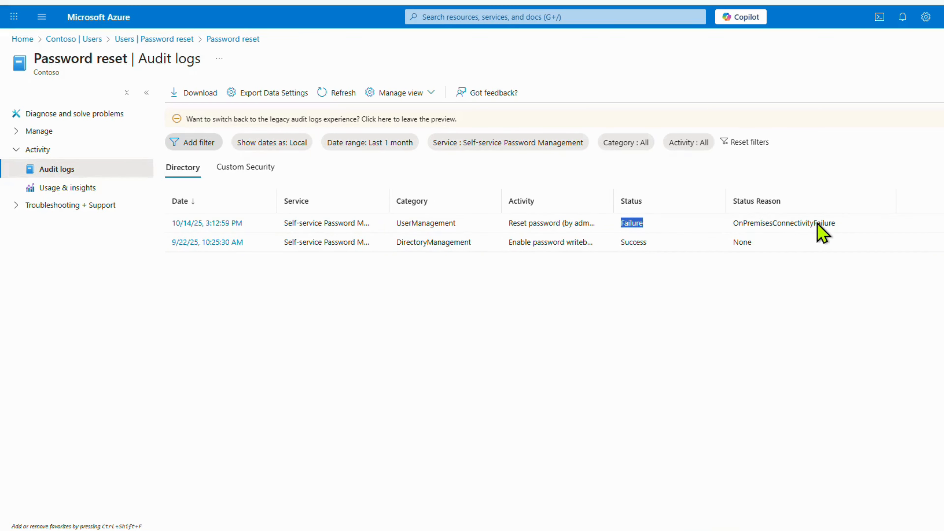
double_click(761, 225)
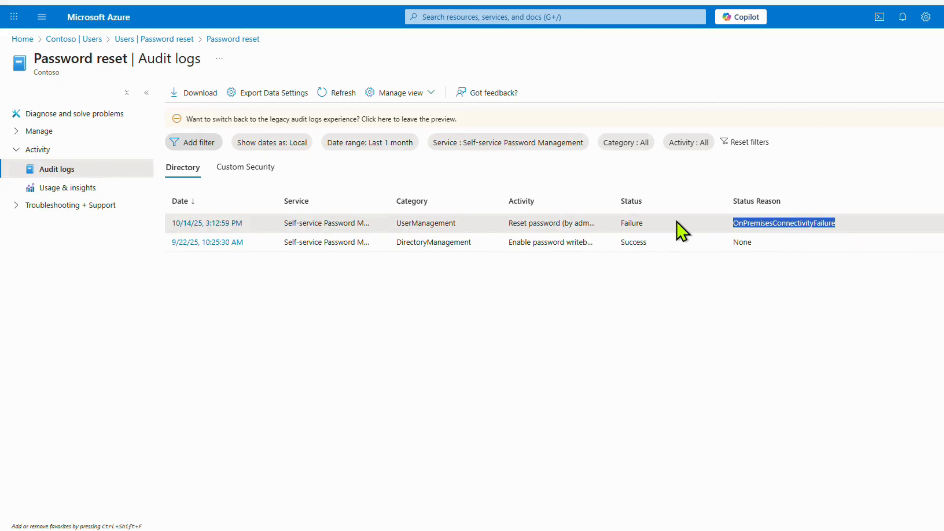
left_click_drag(331, 242, 769, 249)
left_click(633, 371)
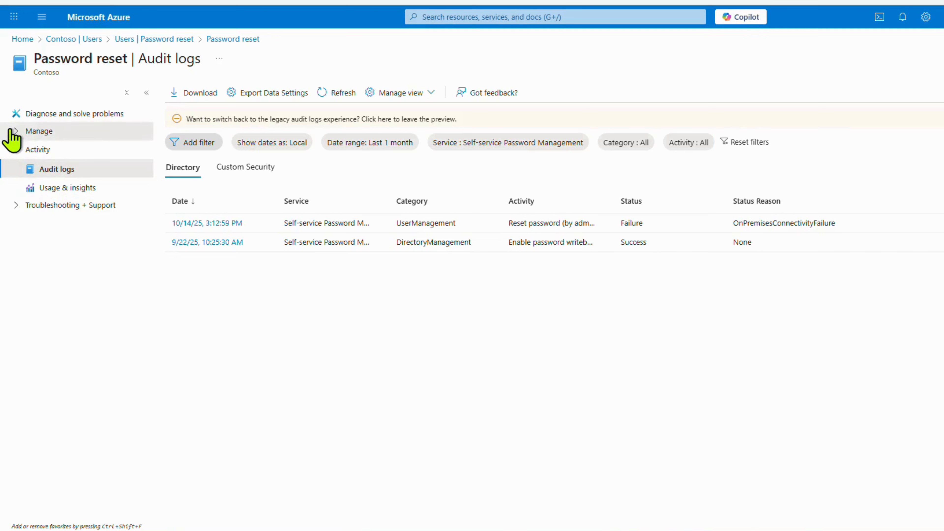
Return from password reset to the Users page and open User settings
left_click(12, 138)
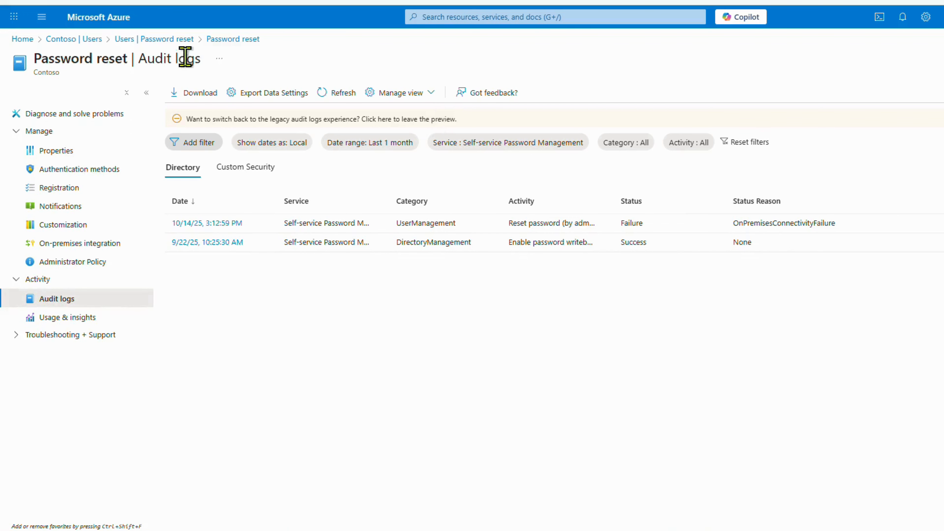
left_click(180, 40)
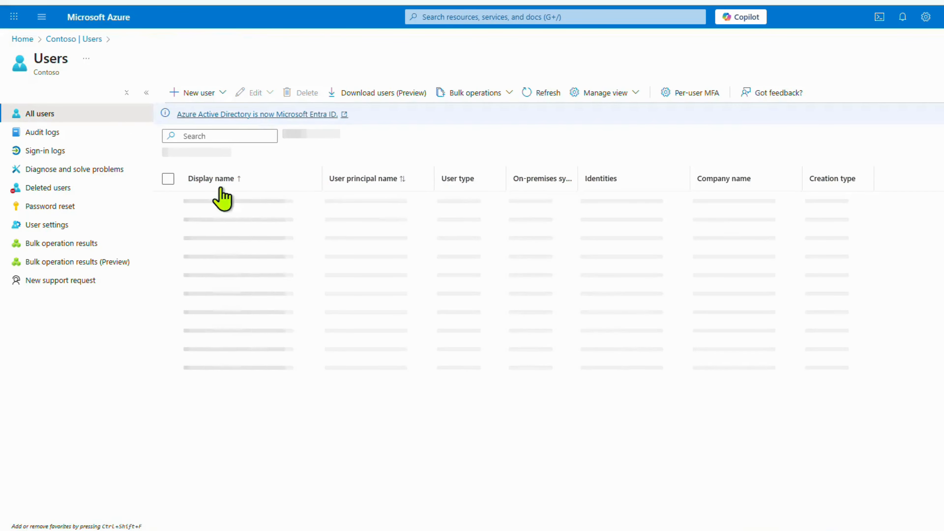
left_click(63, 228)
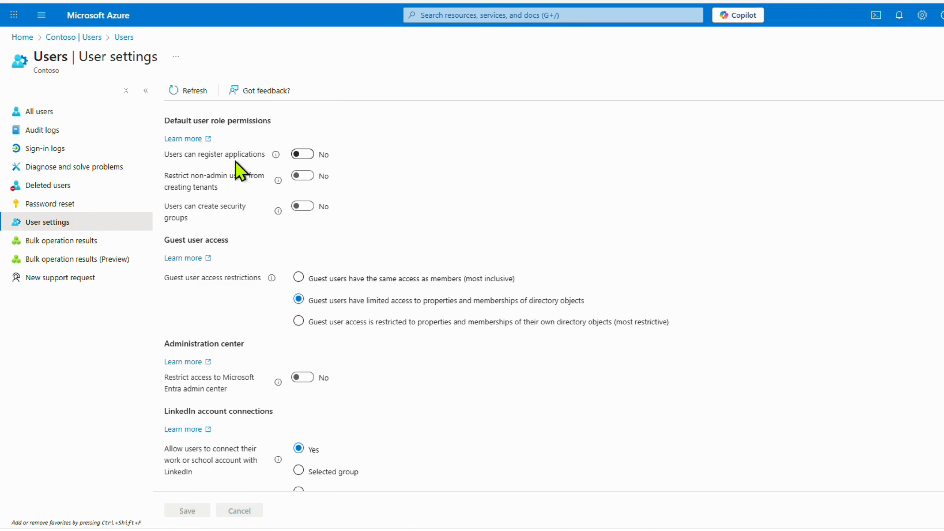
Try allowing users to register applications, then switch the option back to No
left_click(303, 155)
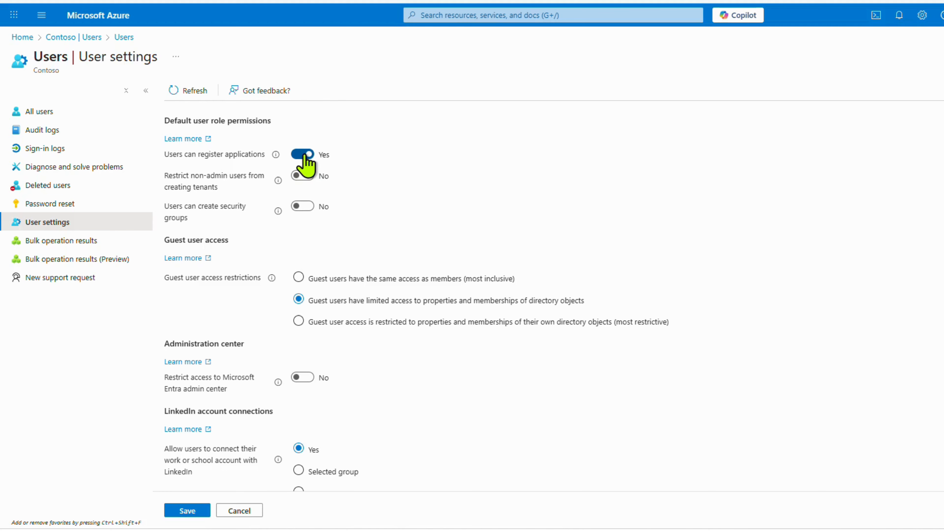
left_click(305, 155)
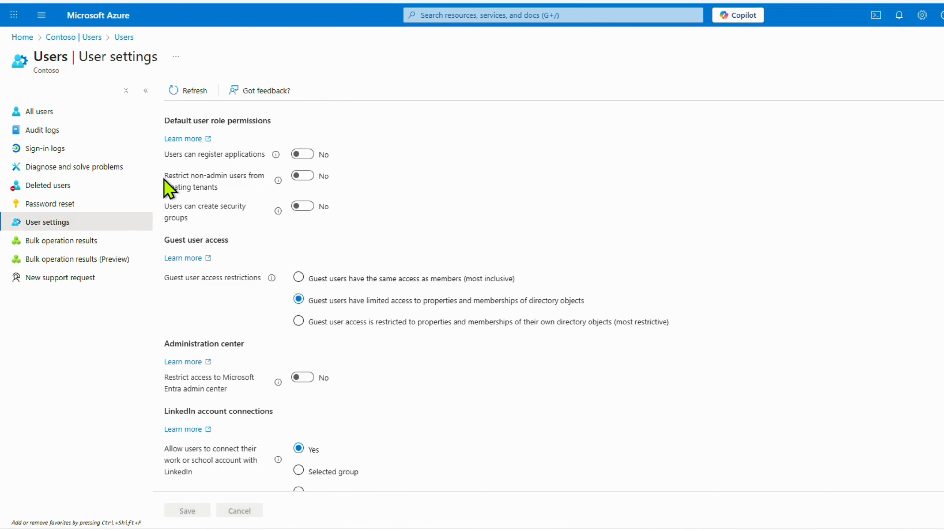
Read the explanation of restricting non-admin users from creating tenants and examine the option that lets users create security groups
left_click_drag(164, 179, 220, 188)
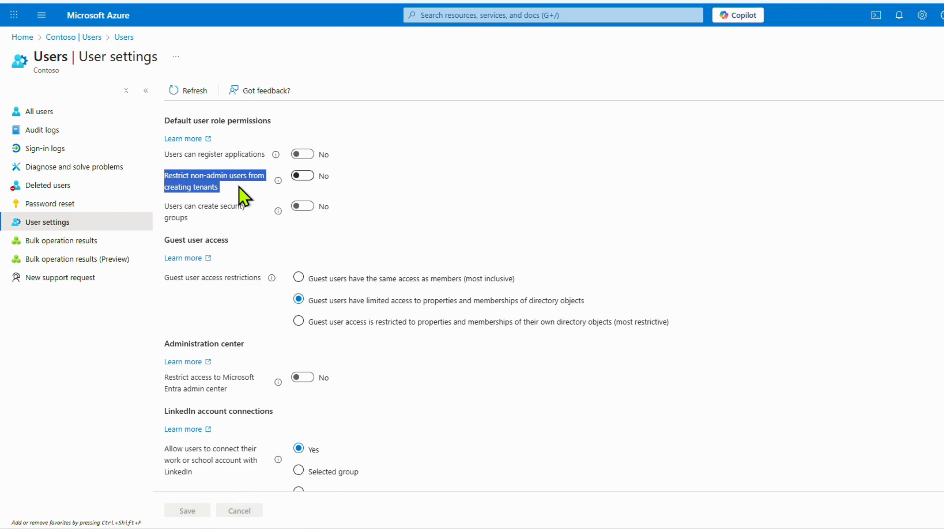
left_click(351, 179)
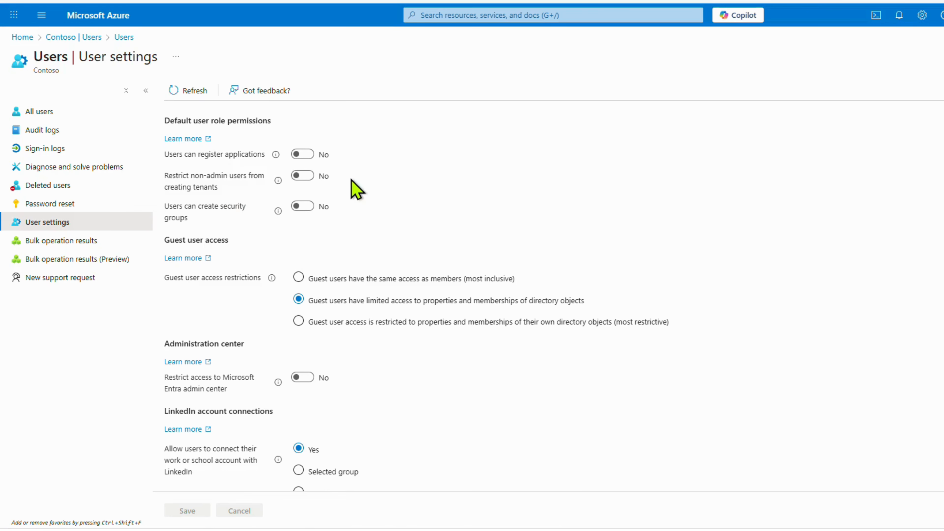
left_click(278, 181)
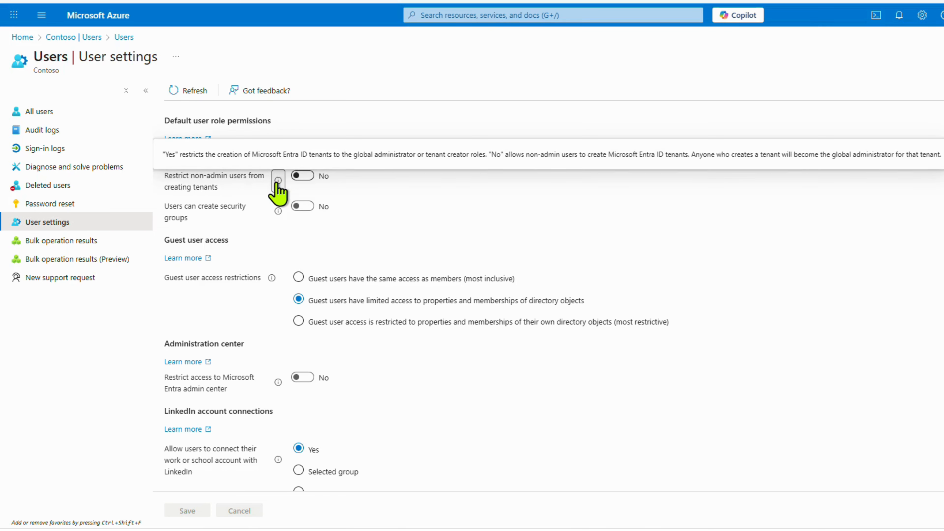
triple_click(426, 152)
left_click(400, 156)
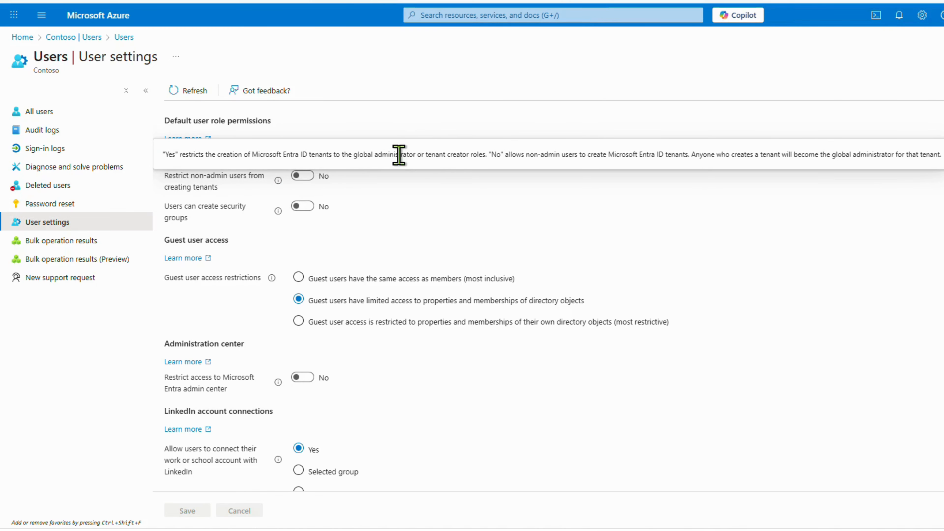
double_click(398, 156)
left_click(518, 154)
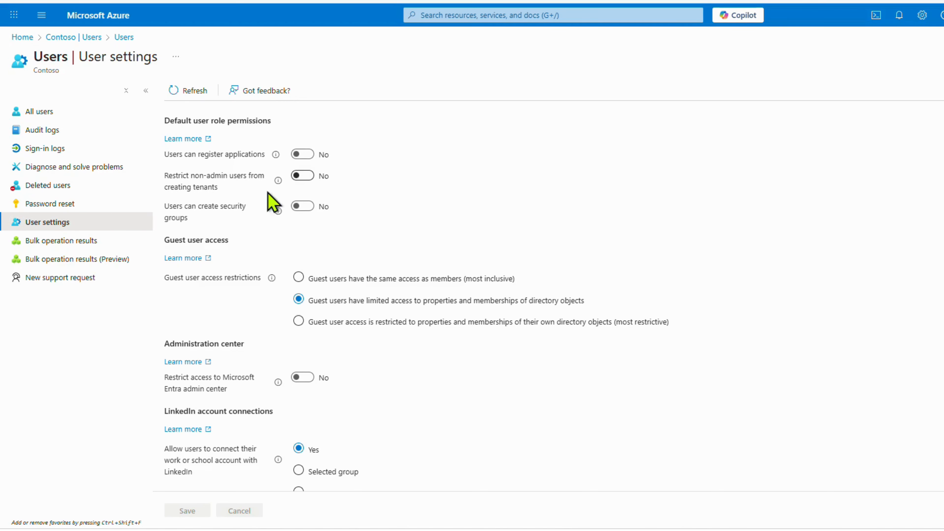
left_click_drag(167, 206, 211, 218)
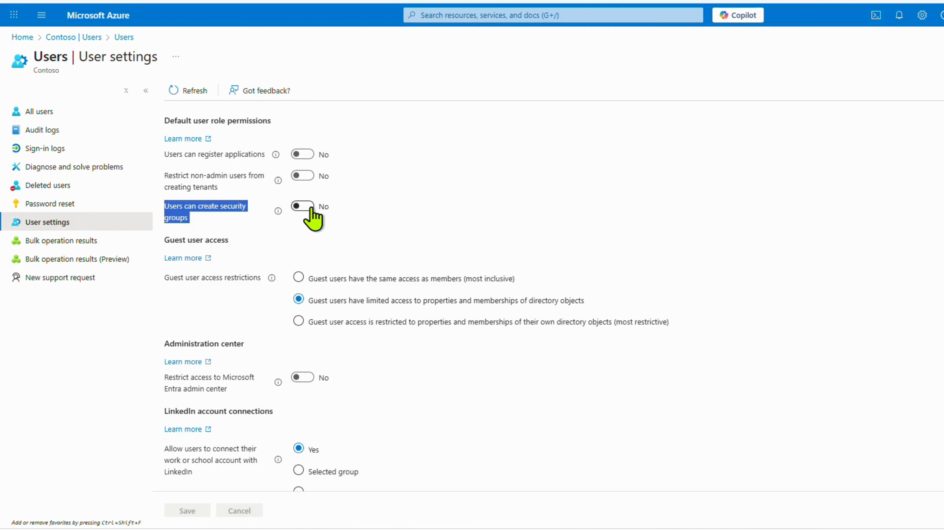
left_click(526, 199)
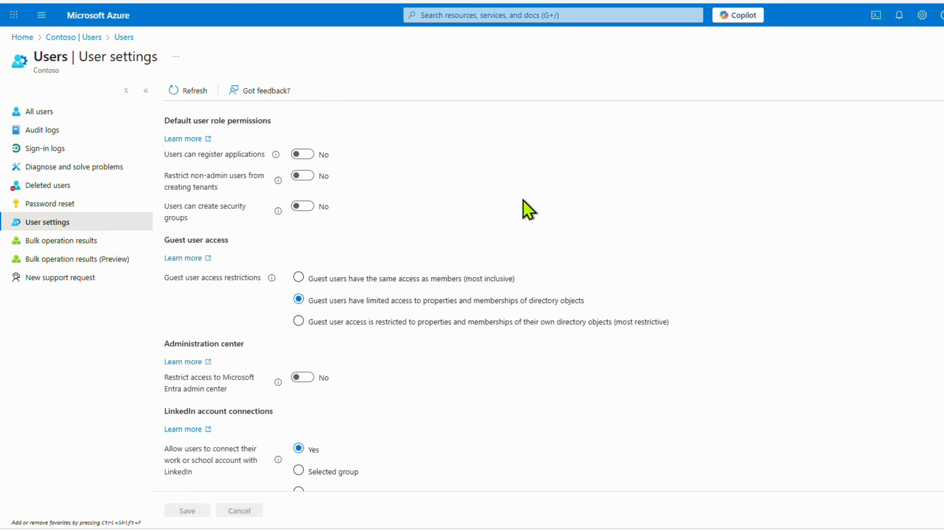
Try allowing users to create security groups, and switch the option back to No
left_click(299, 207)
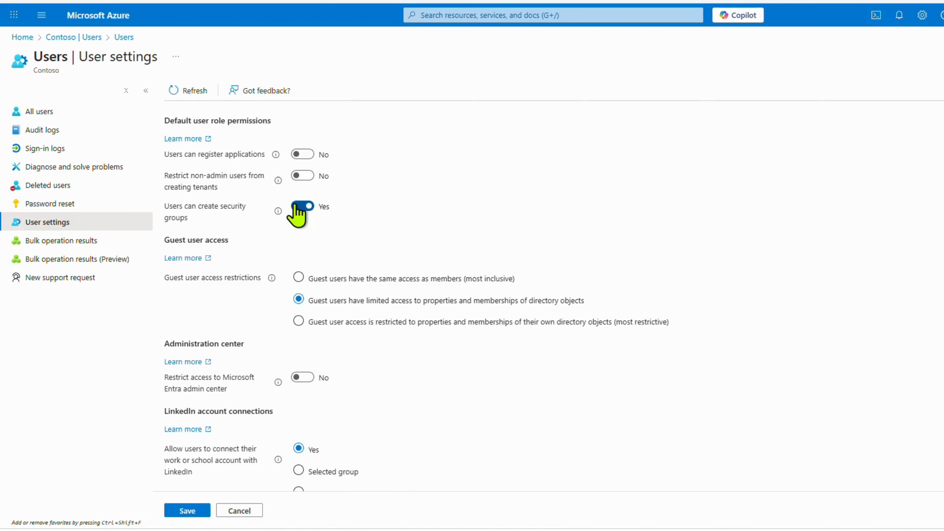
left_click(298, 208)
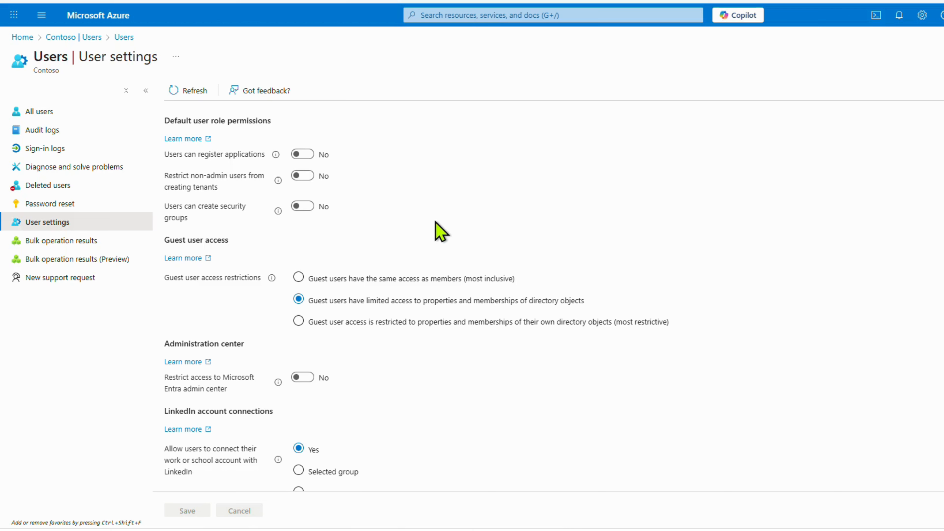
scroll(440, 232, "down", 2)
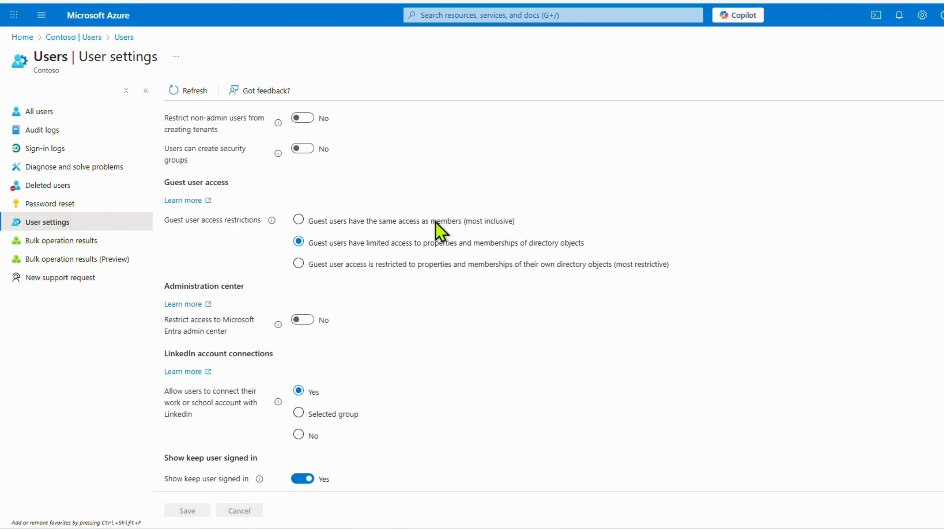
scroll(440, 232, "up", 2)
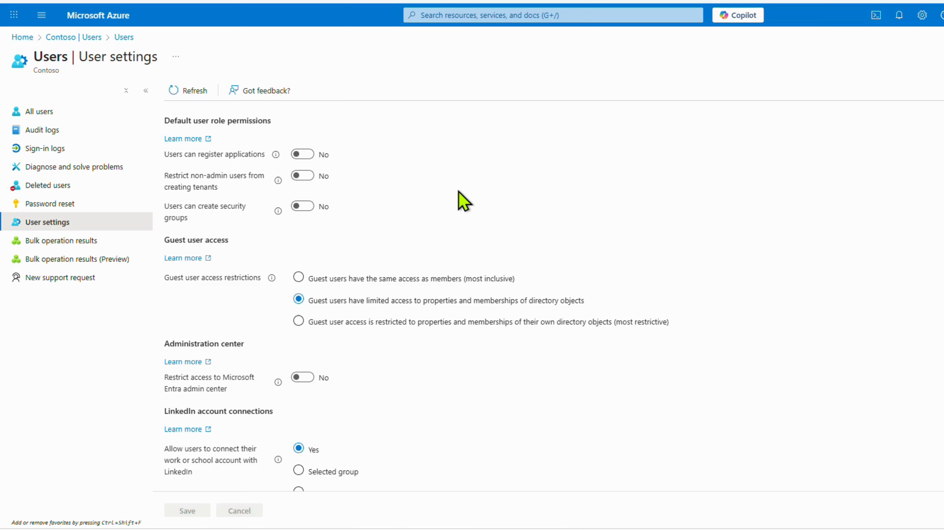
Examine the guest user access restriction levels and the Administration center access option in the user settings
scroll(466, 162, "down", 3)
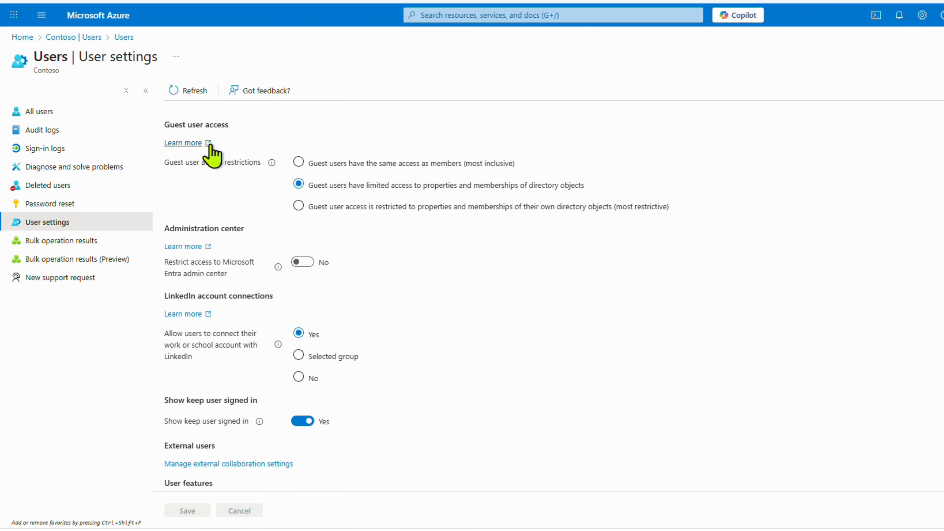
left_click_drag(161, 120, 688, 200)
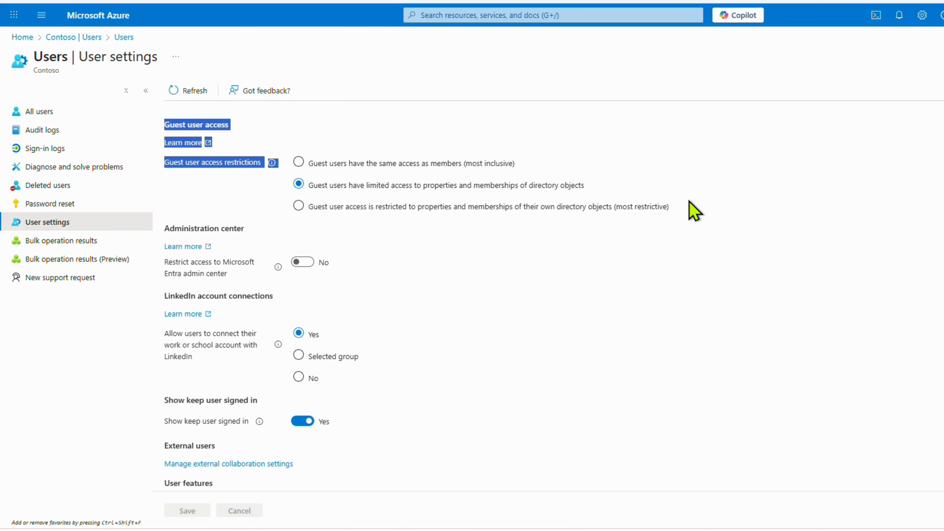
left_click(689, 200)
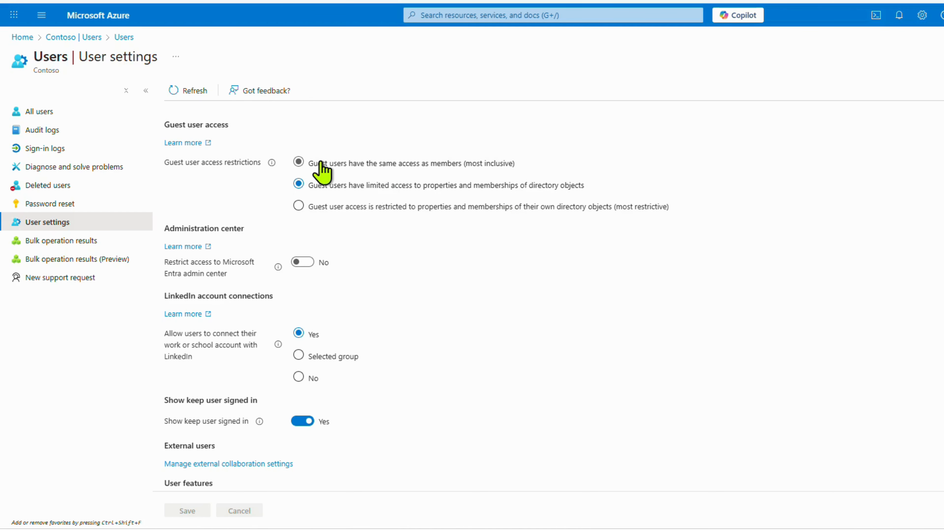
triple_click(207, 165)
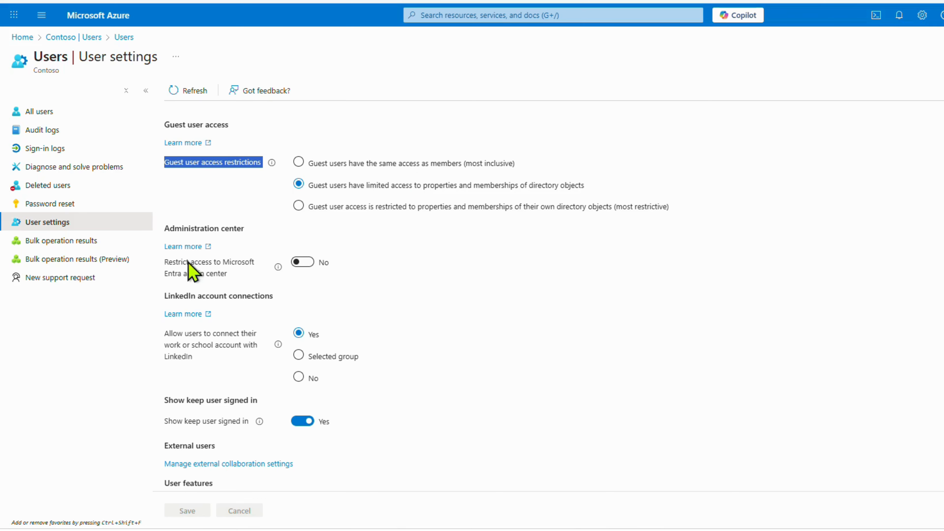
left_click_drag(188, 262, 232, 289)
left_click(390, 197)
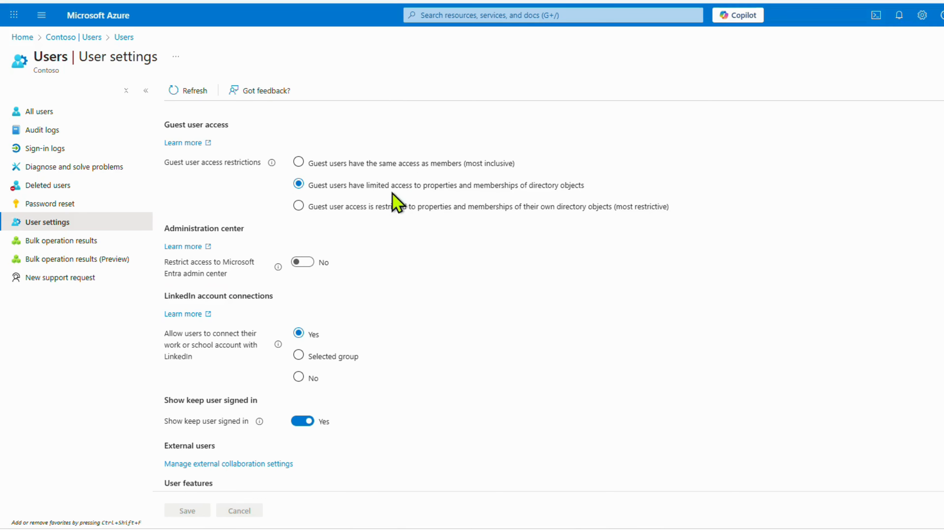
Try the most inclusive and most restrictive guest access levels, returning to limited access to properties and memberships of directory objects
left_click(444, 171)
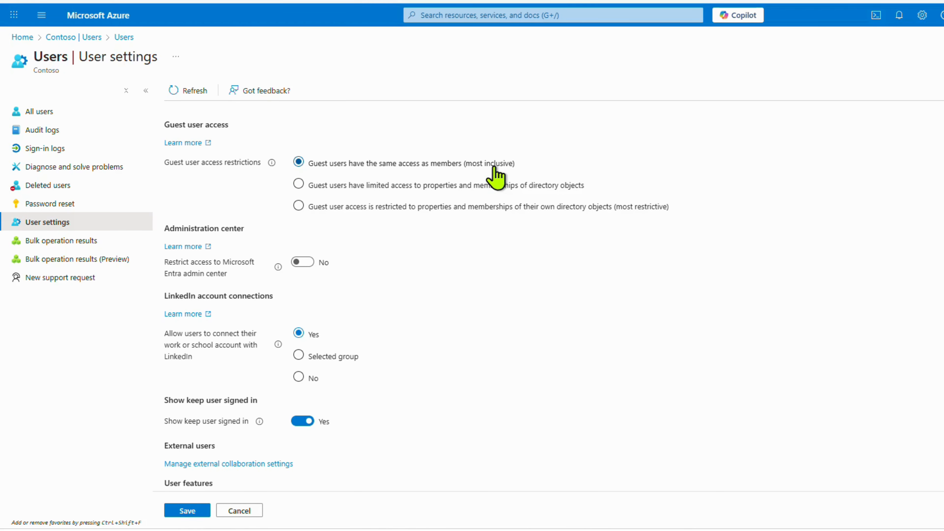
left_click(401, 190)
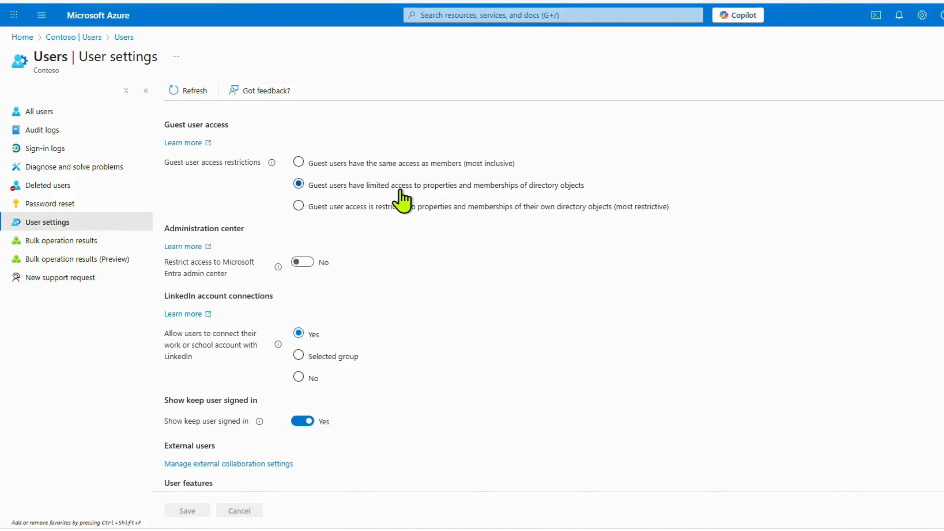
left_click(390, 207)
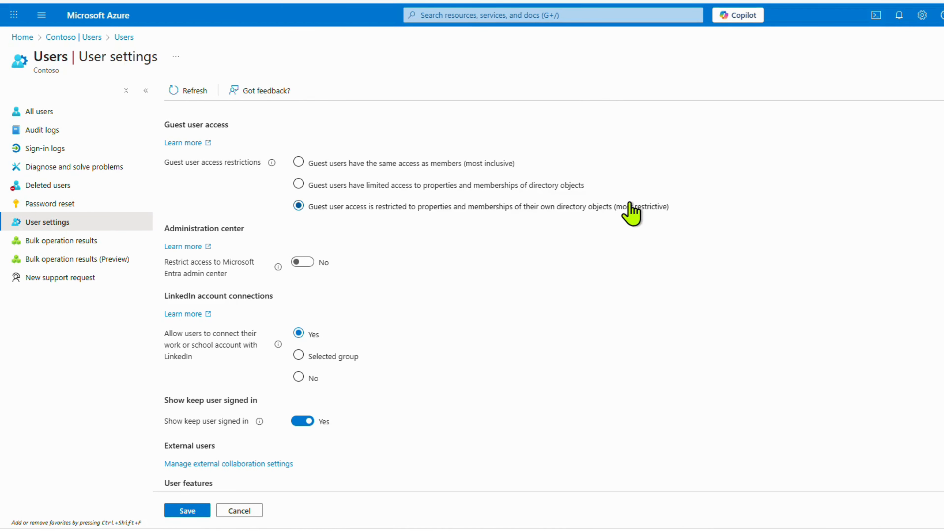
left_click(375, 191)
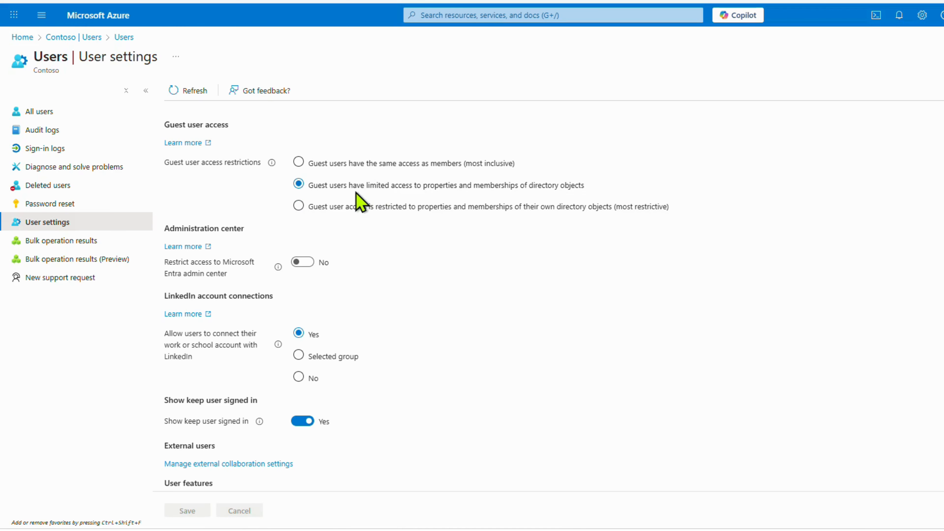
Try restricting access to the Microsoft Entra admin center, and switch the restriction back to No
scroll(408, 216, "down", 1)
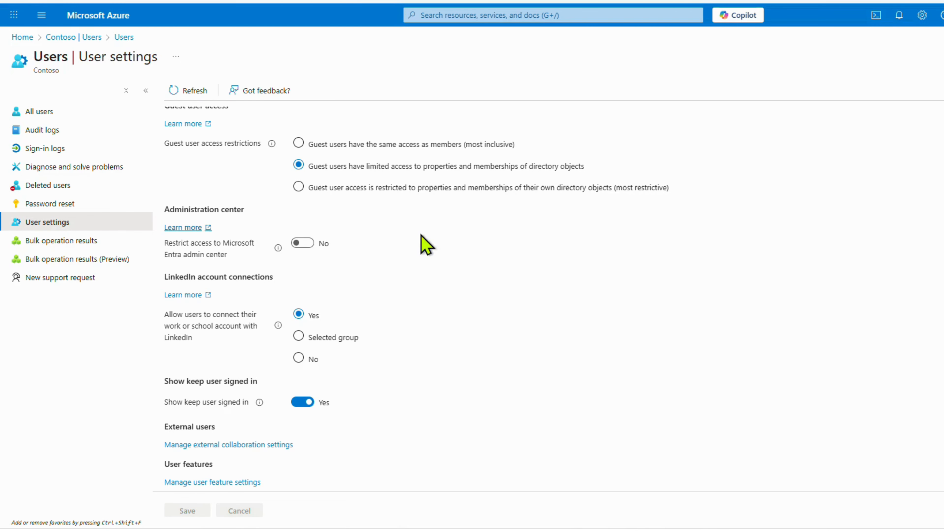
left_click_drag(165, 243, 226, 255)
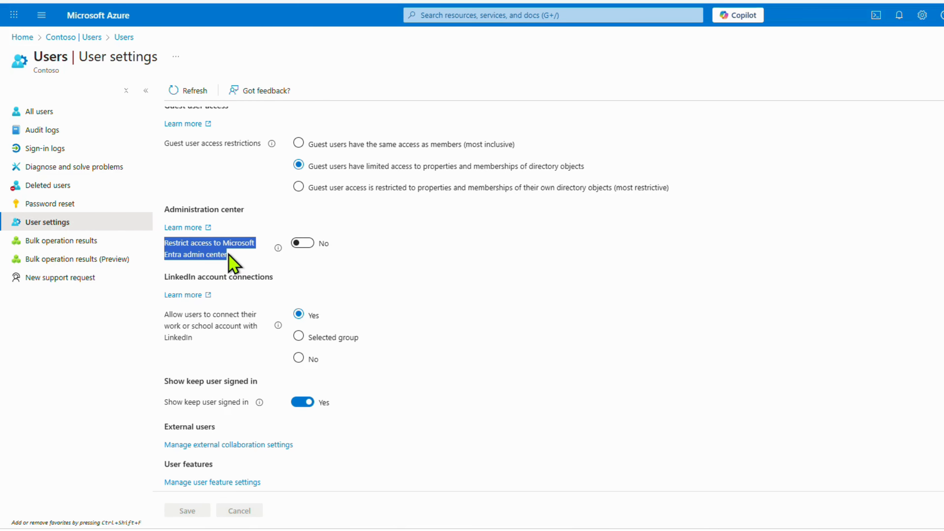
left_click(229, 255)
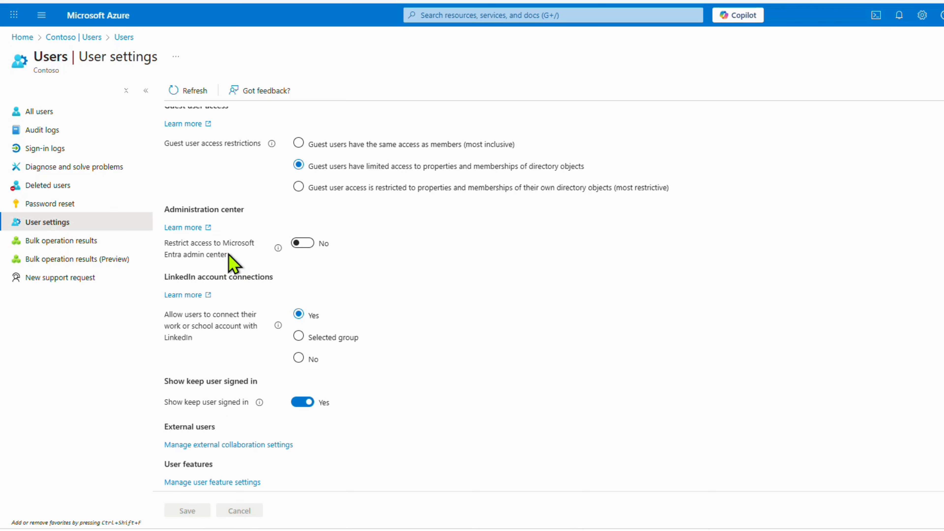
left_click(302, 243)
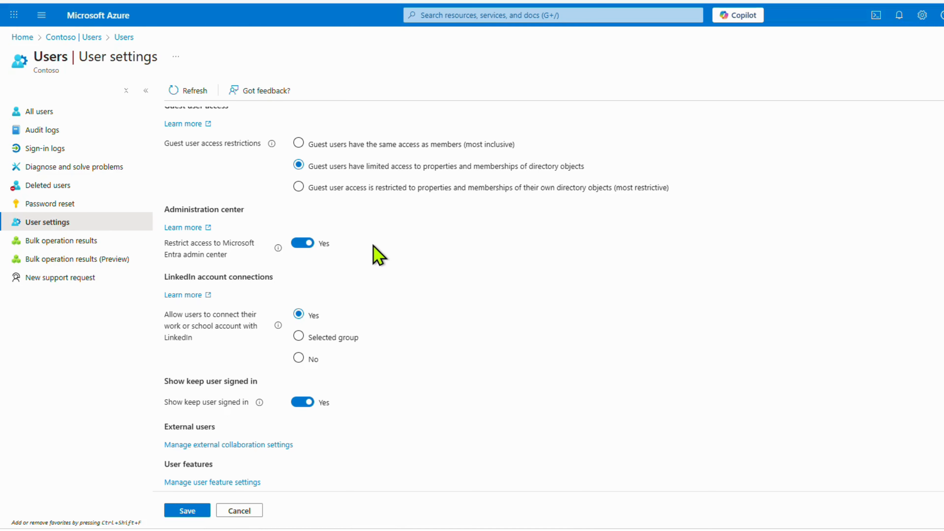
left_click(302, 243)
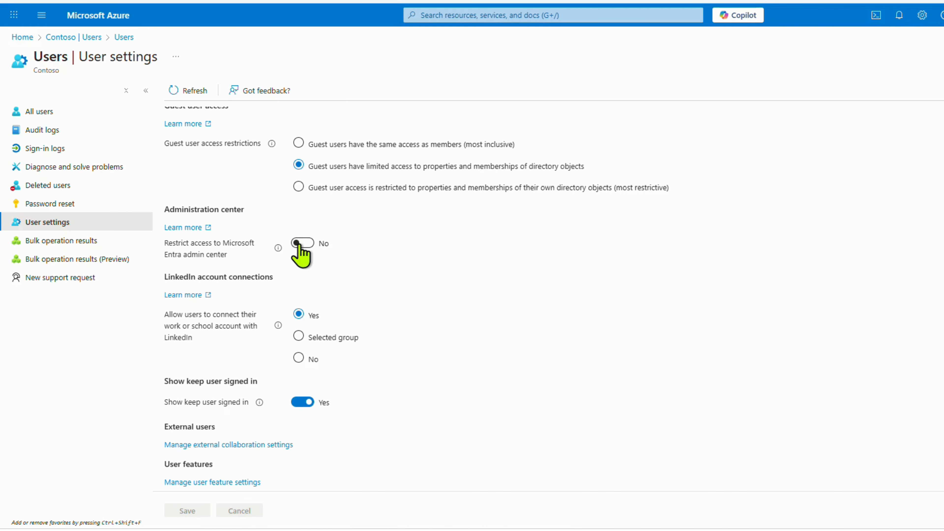
left_click(300, 244)
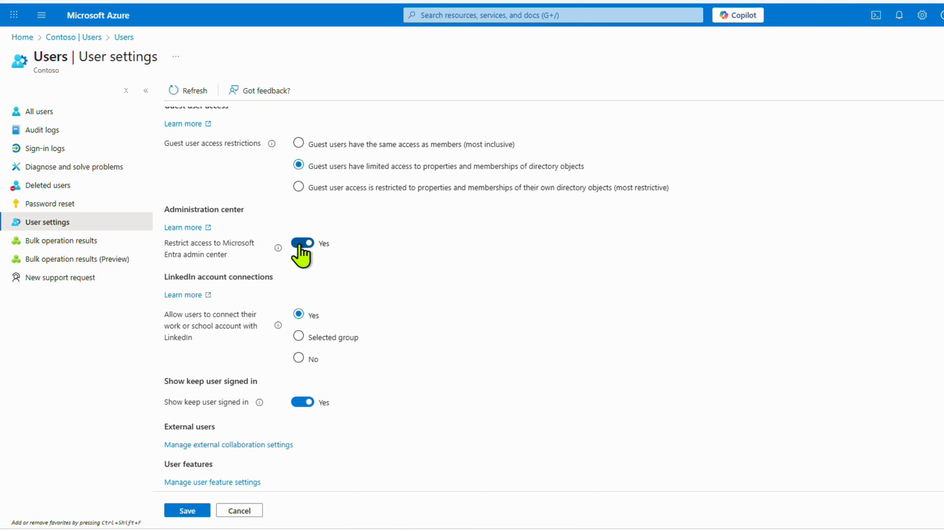
left_click(300, 243)
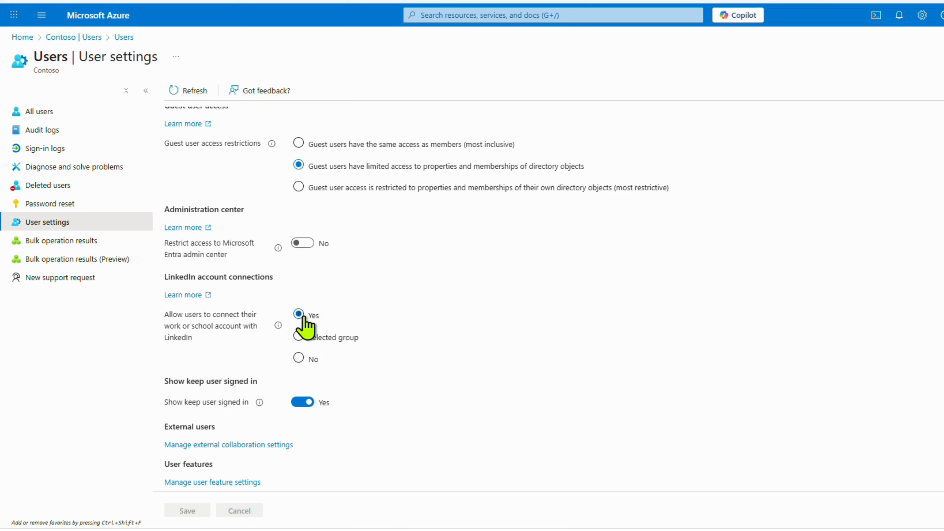
Try the Selected group and No options for LinkedIn account connections, and set the option back to Yes
left_click(300, 336)
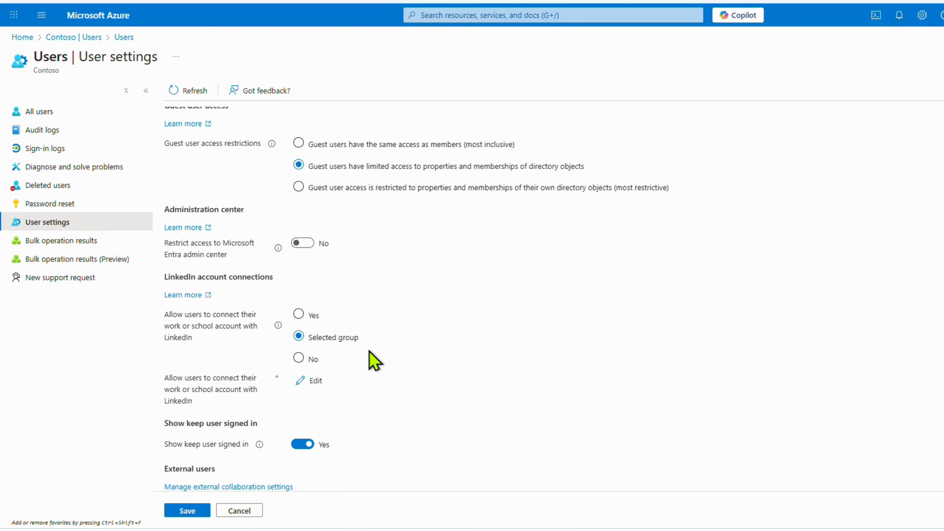
left_click(300, 358)
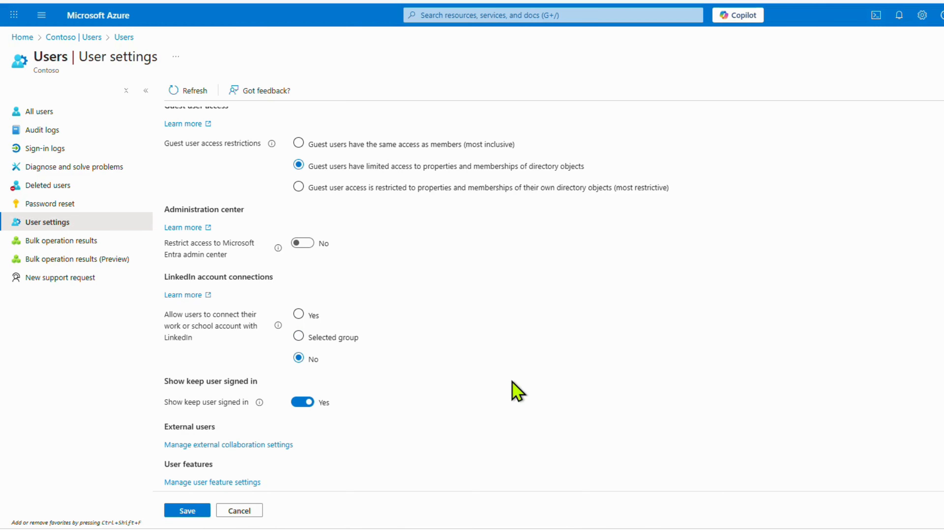
left_click(300, 314)
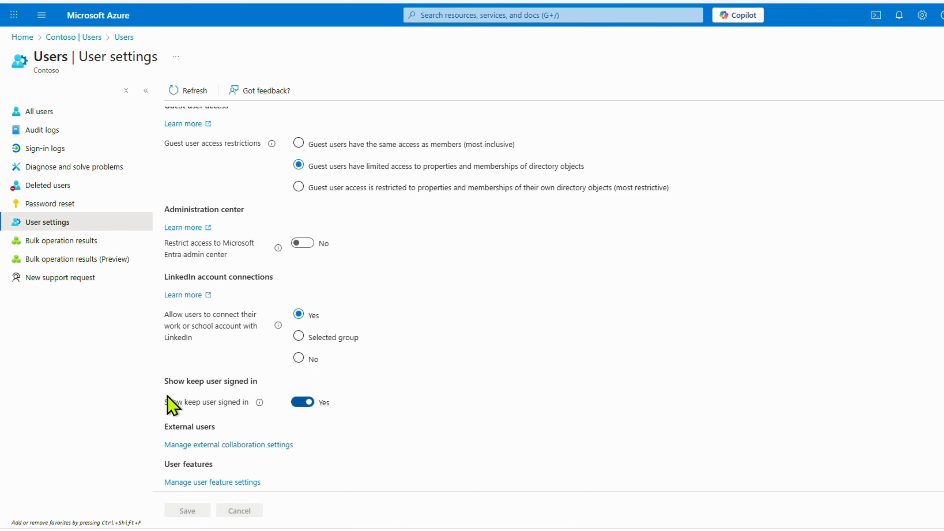
Examine the keep user signed in, external users and user features settings, and review the whole user settings page
left_click_drag(164, 402, 257, 407)
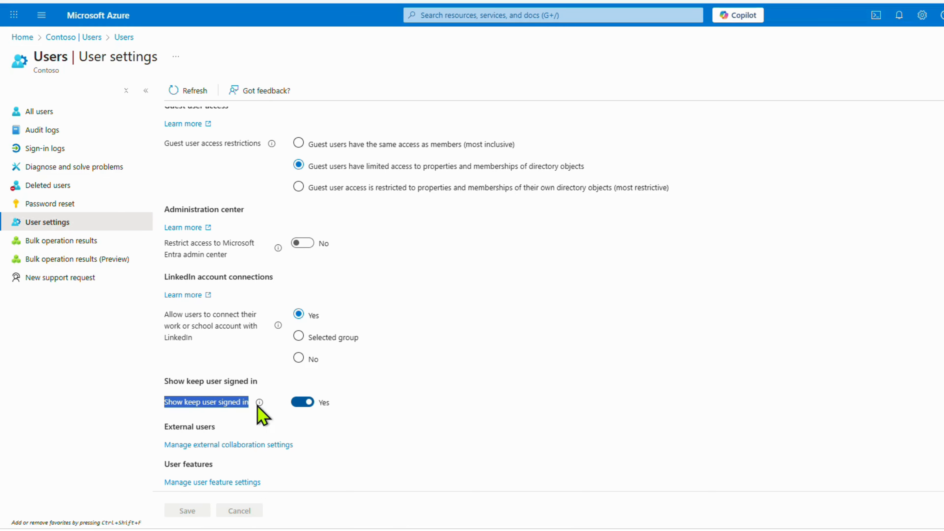
left_click(494, 390)
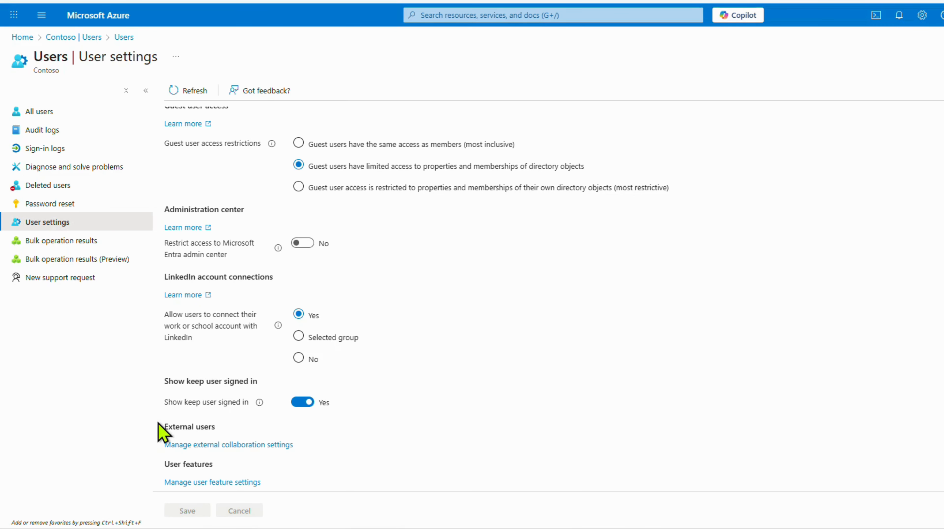
left_click_drag(160, 431, 333, 458)
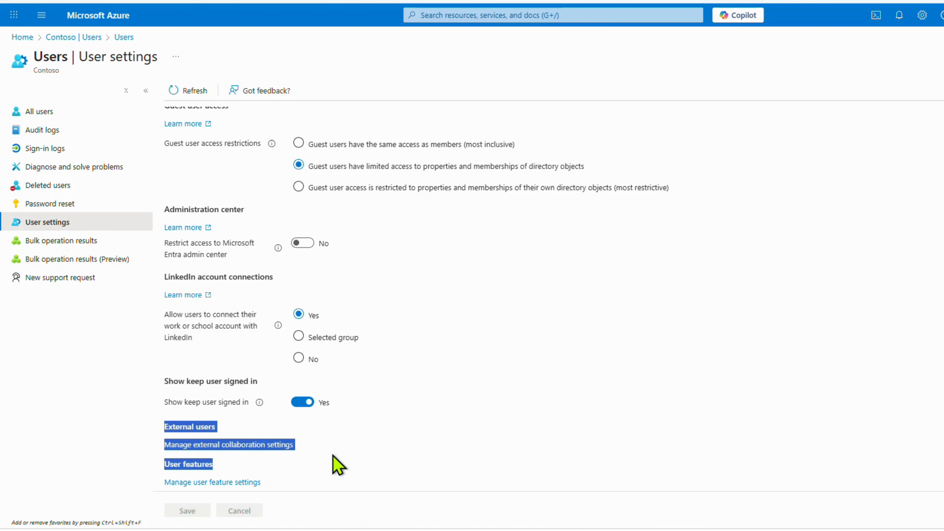
left_click_drag(164, 465, 337, 498)
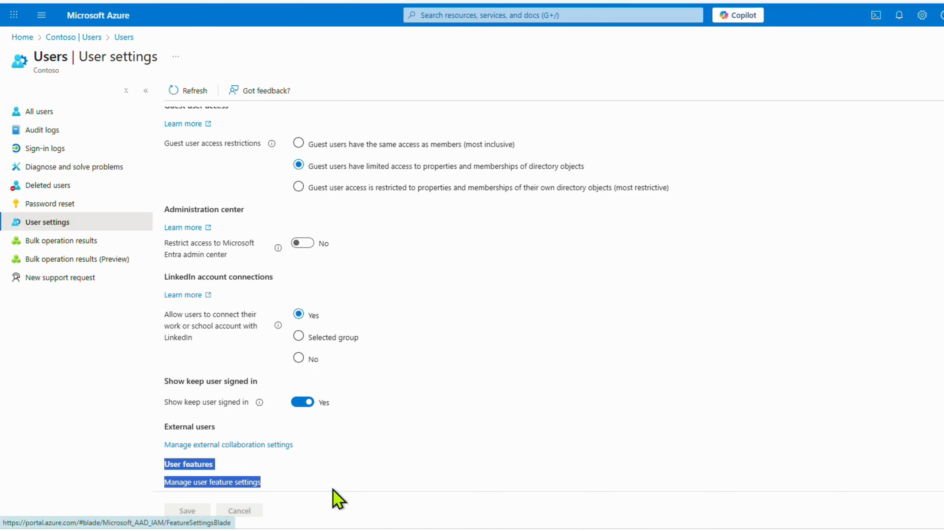
left_click(596, 437)
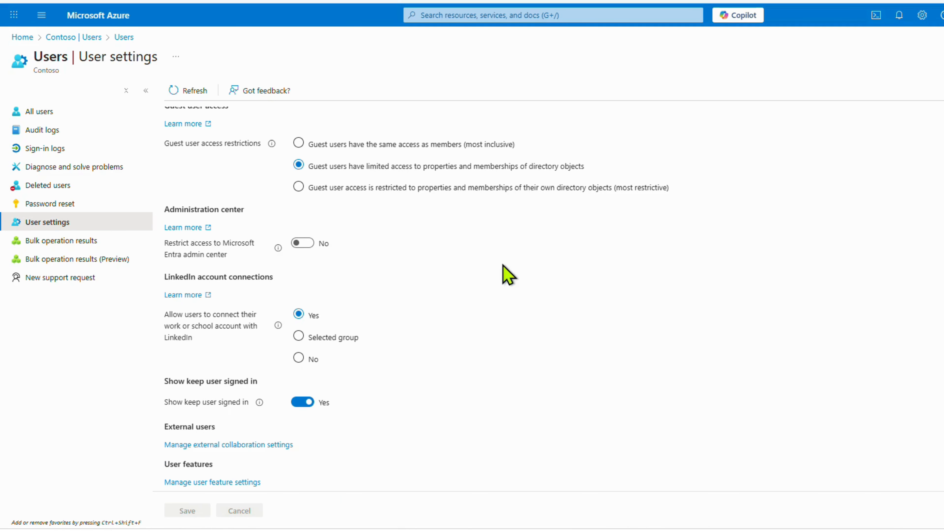
scroll(507, 253, "up", 3)
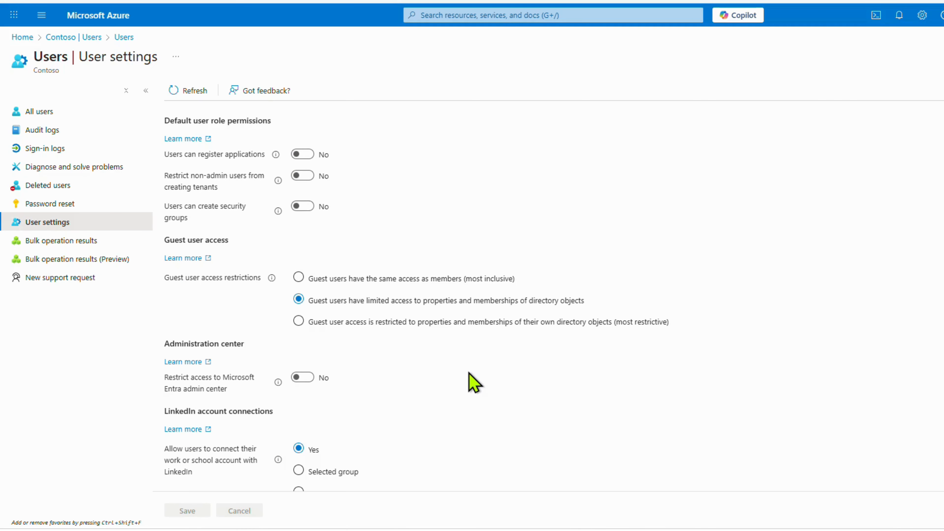
scroll(474, 383, "down", 3)
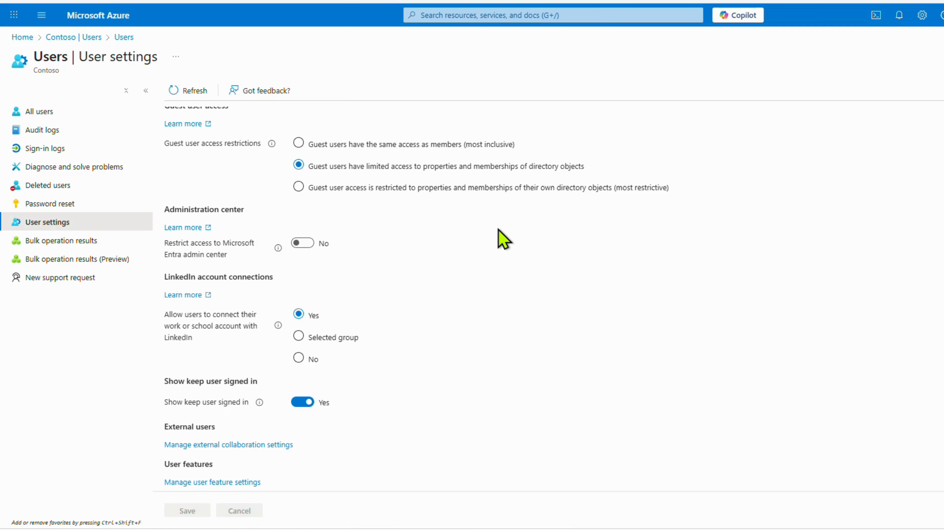
View the bulk operation results and the list of bulk operations available for all users
left_click(90, 242)
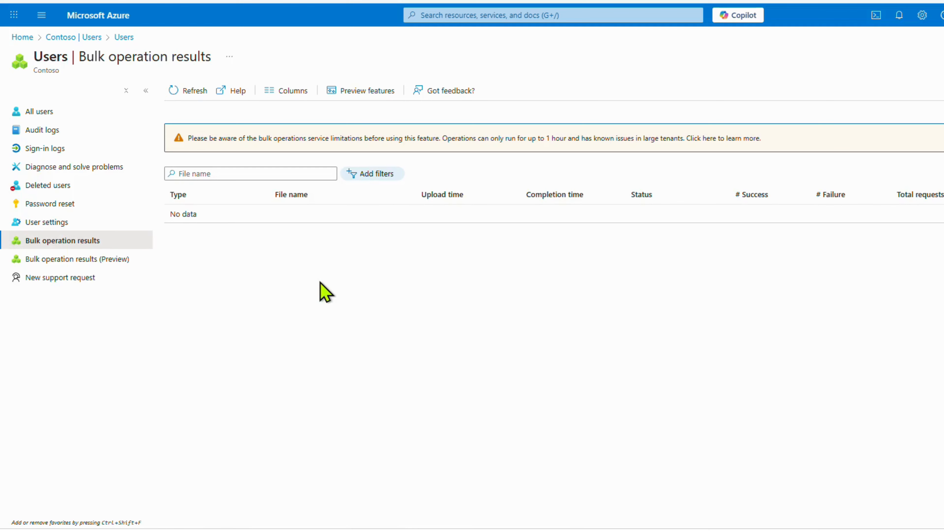
left_click(32, 113)
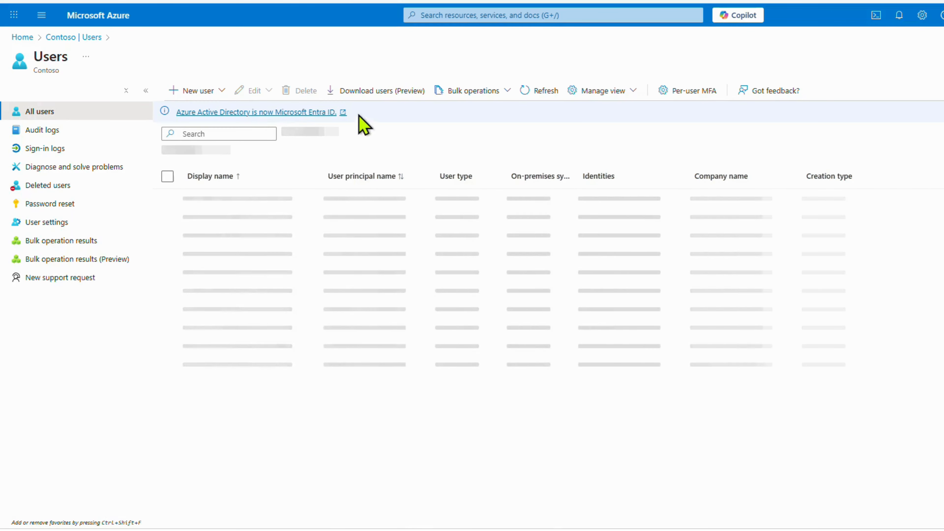
left_click(503, 91)
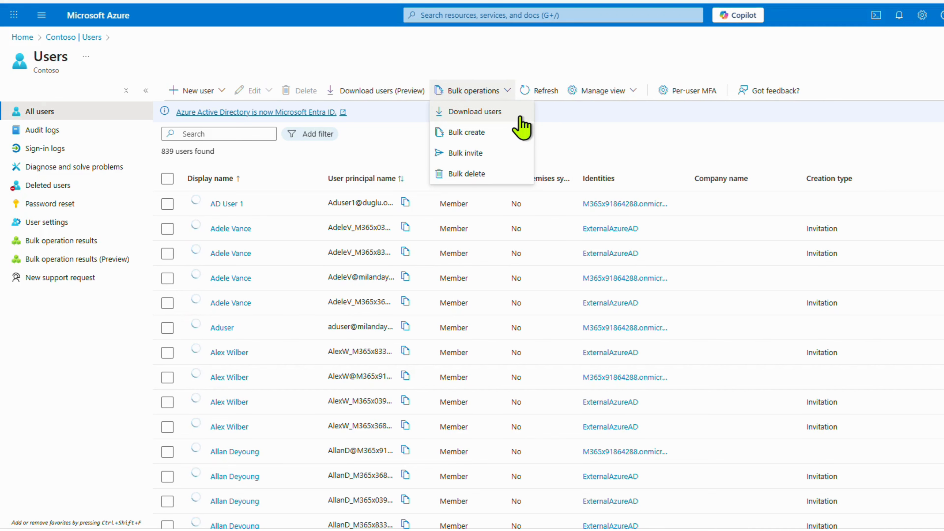
View the deleted users list with its bulk restore option and return to the bulk operation results
left_click(39, 187)
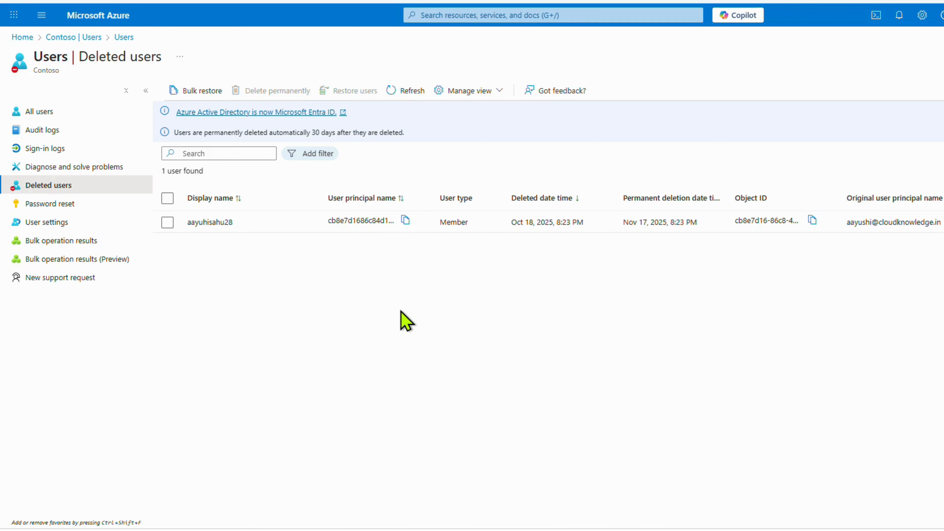
left_click(116, 255)
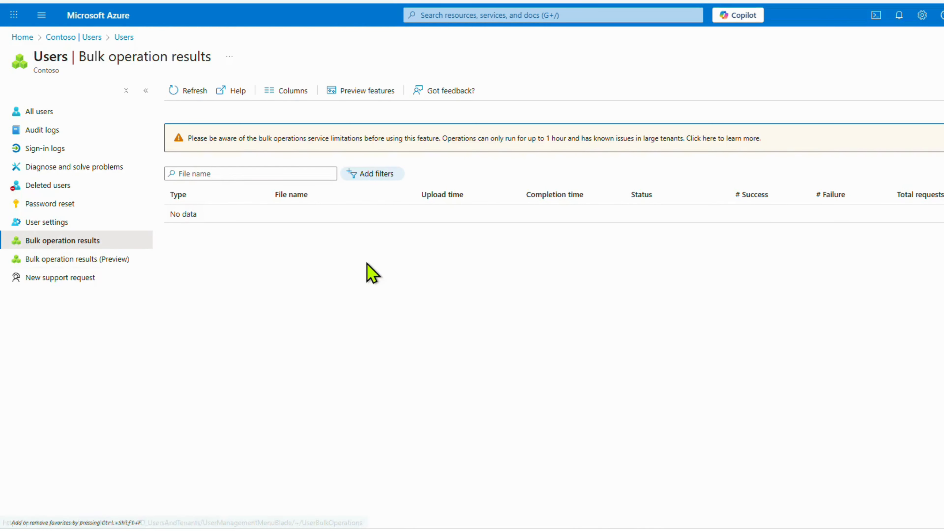
Examine the empty bulk operation results table and its Status, # Success and # Failure columns
triple_click(175, 215)
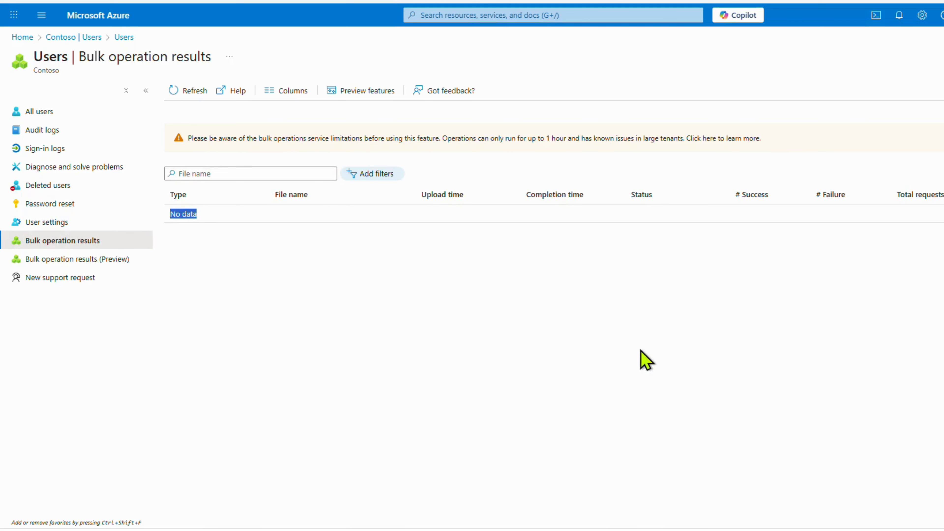
left_click(940, 283)
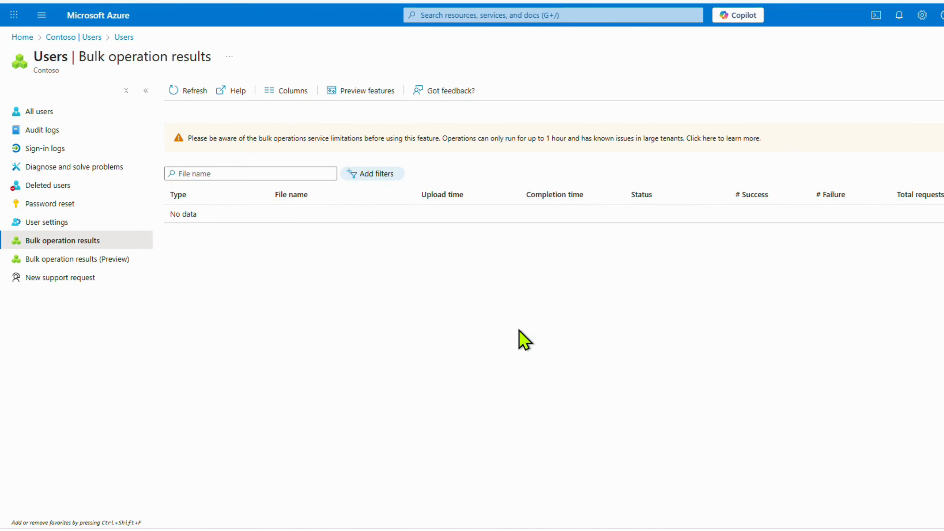
double_click(641, 195)
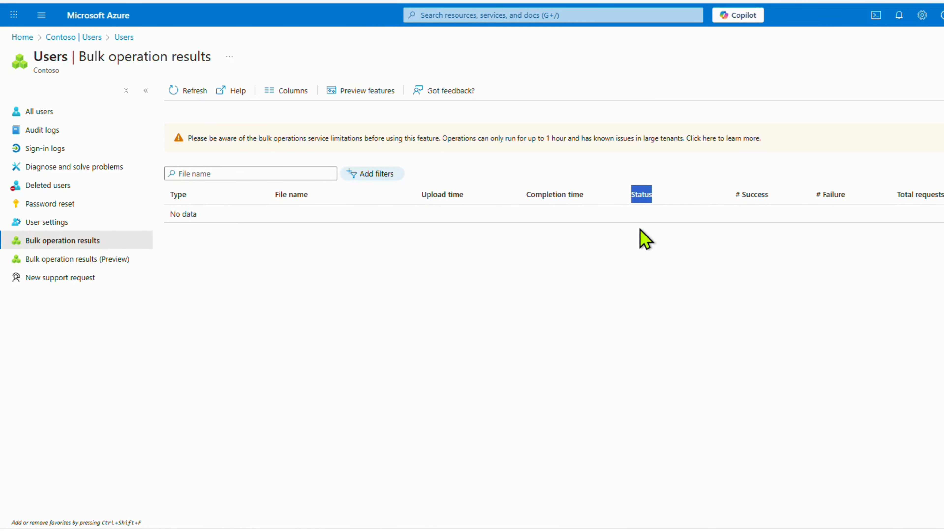
triple_click(762, 195)
left_click(767, 207)
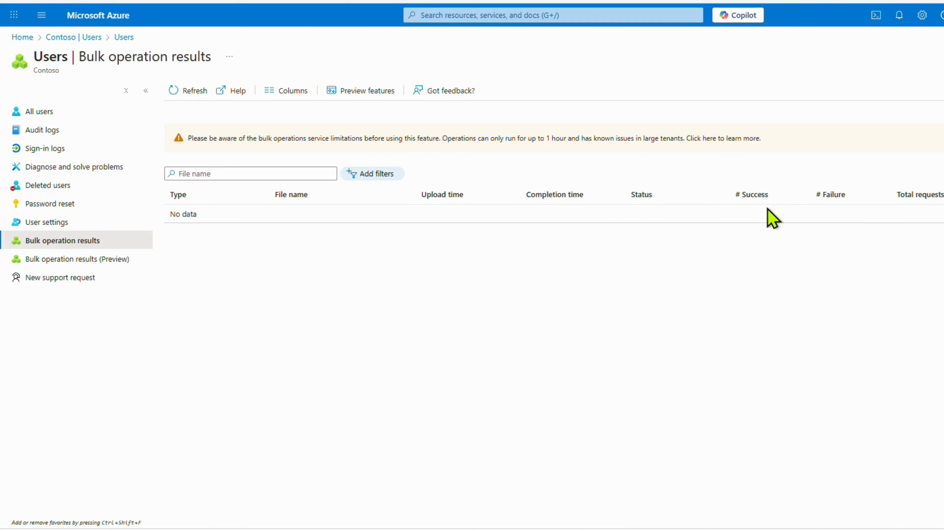
double_click(834, 194)
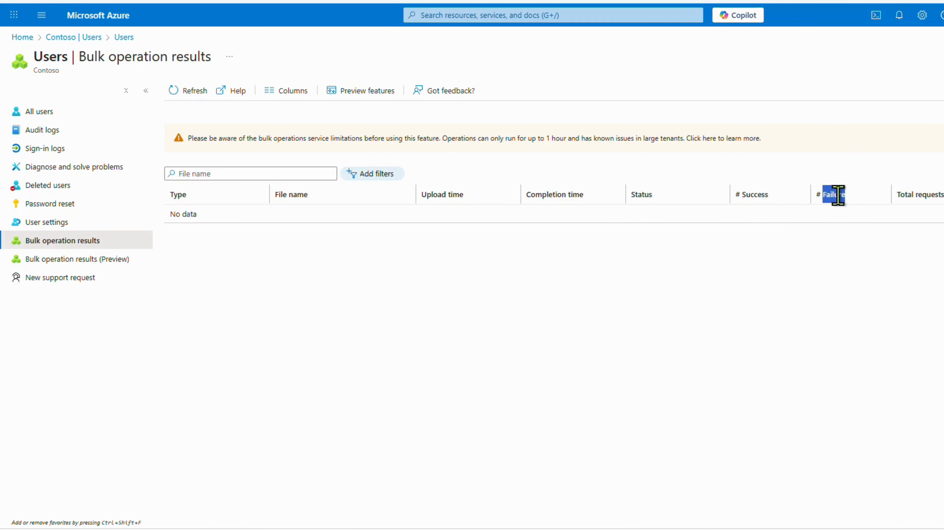
left_click(832, 216)
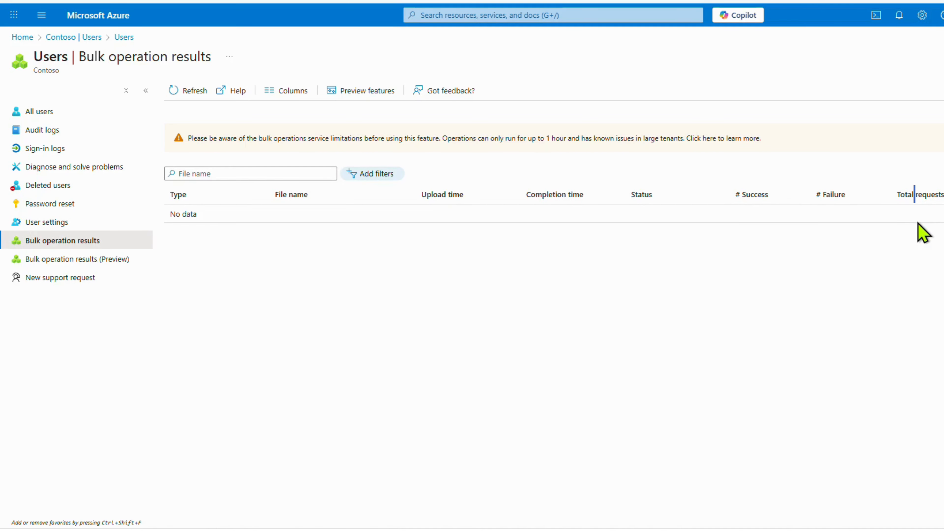
Examine the Total requests, Upload time and Completion time columns of the bulk operation results
left_click_drag(909, 195, 751, 213)
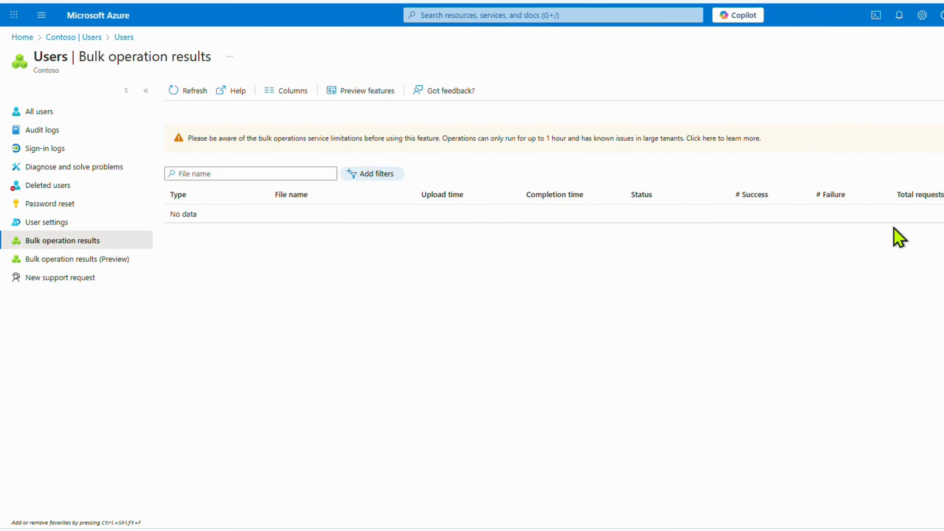
double_click(921, 196)
left_click(924, 222)
left_click_drag(415, 196, 518, 211)
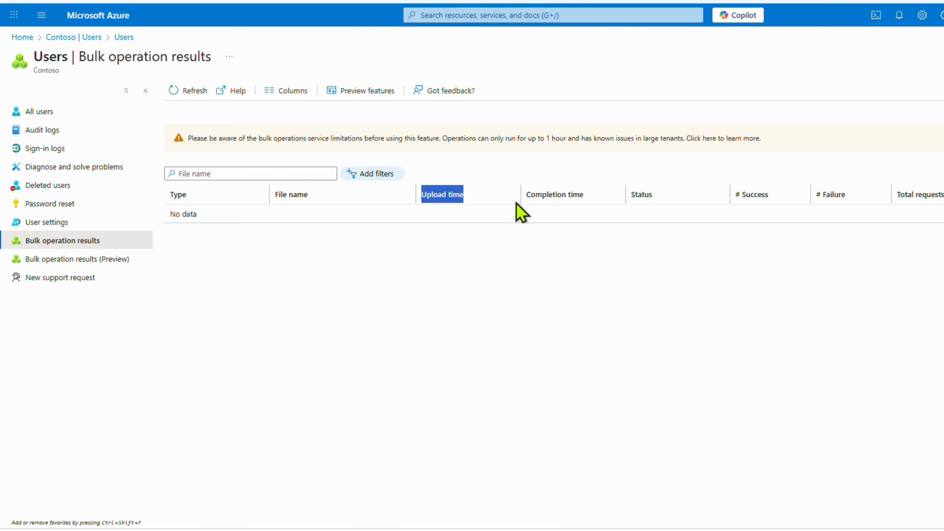
double_click(575, 197)
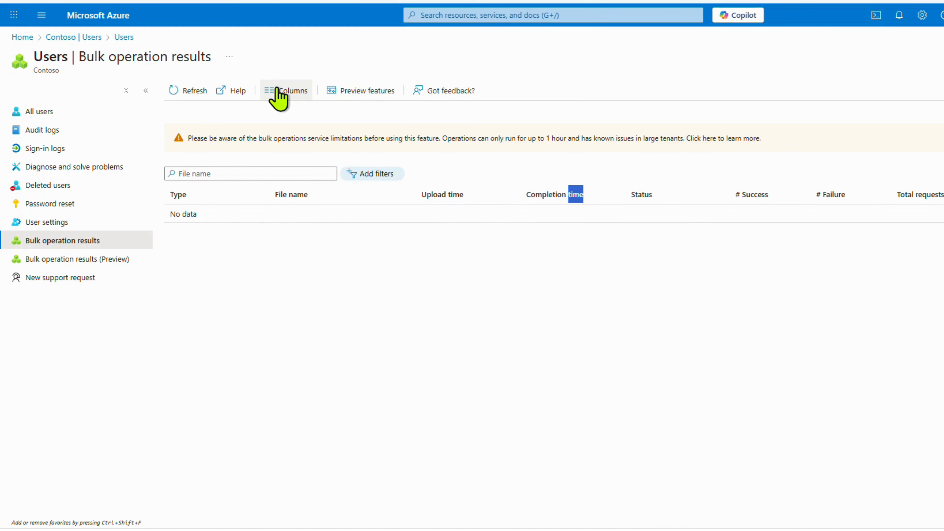
left_click(655, 170)
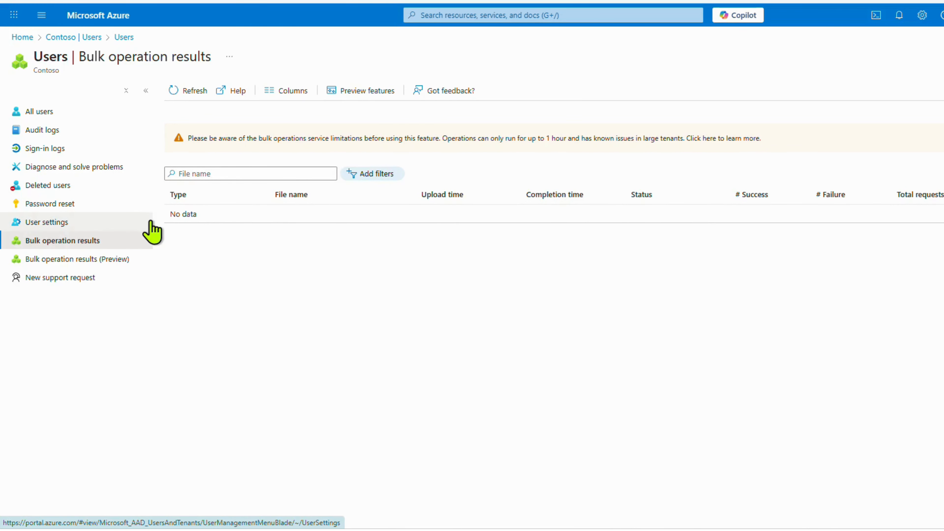
Revisit the all users list and the bulk operation results, and view the new support request page for users
left_click(41, 112)
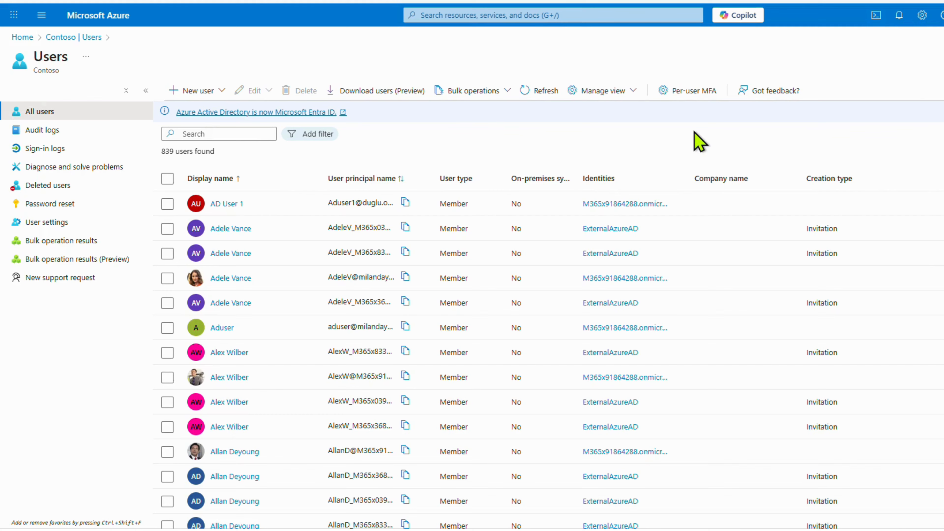
left_click(60, 241)
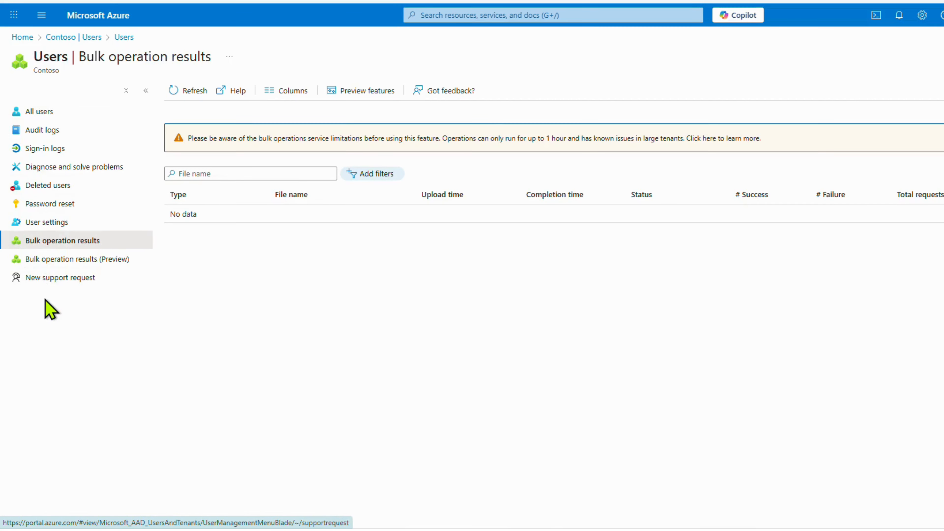
left_click(57, 281)
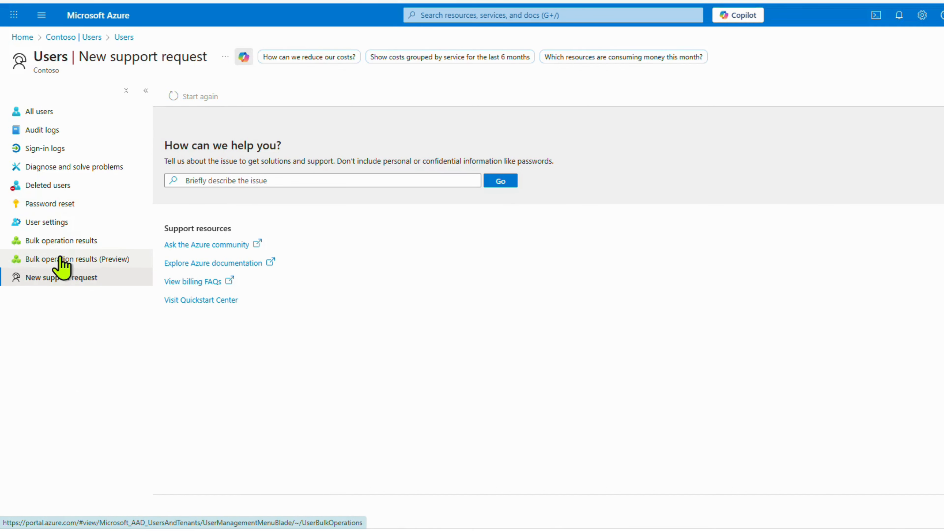
left_click(60, 112)
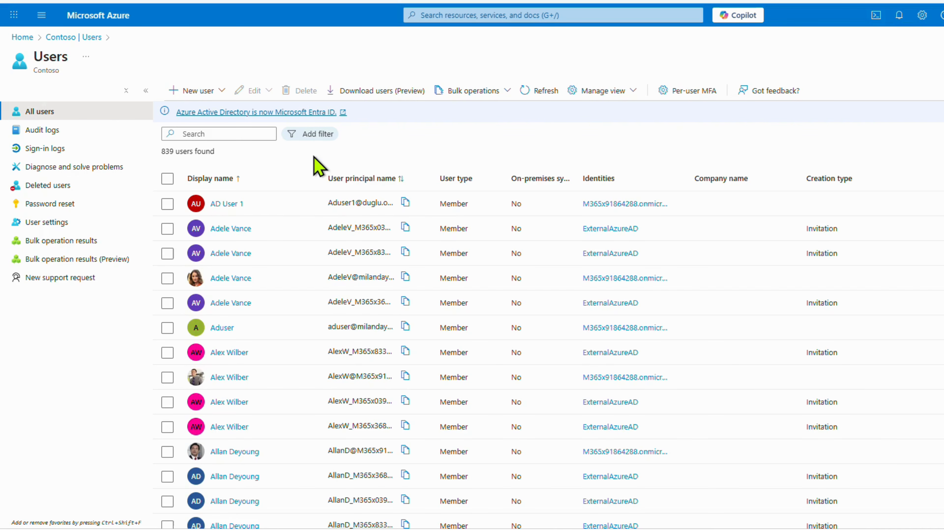
Open the Contoso tenant's Groups overview and expand its Settings, Activity and Troubleshooting + Support sections
left_click(74, 37)
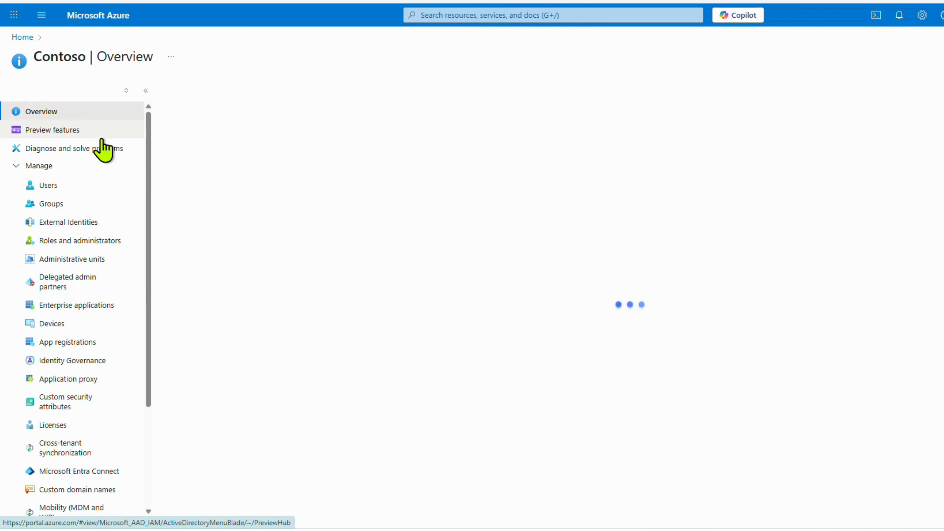
left_click(29, 206)
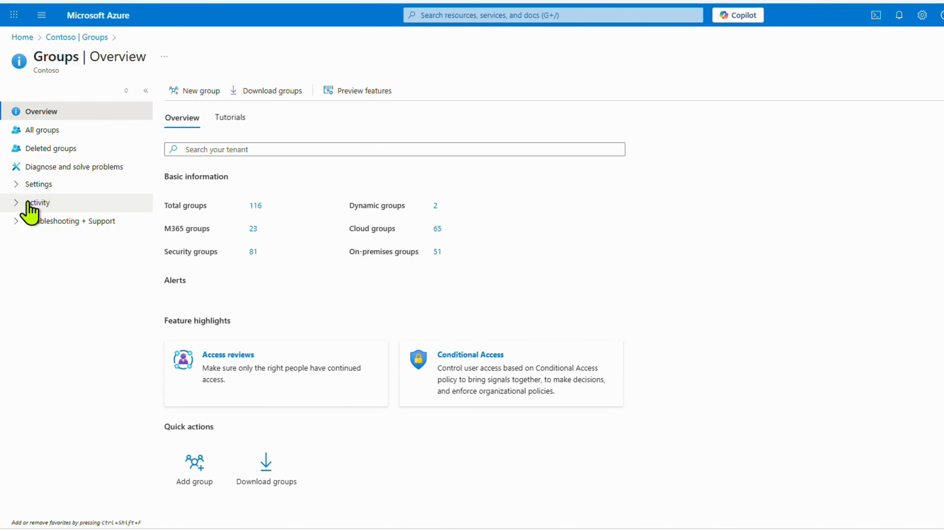
left_click(28, 185)
left_click(27, 259)
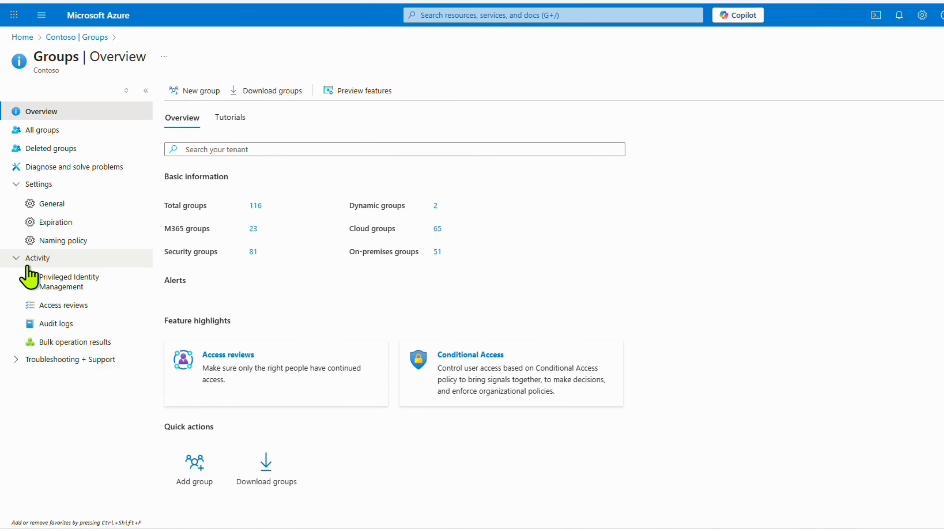
left_click(25, 360)
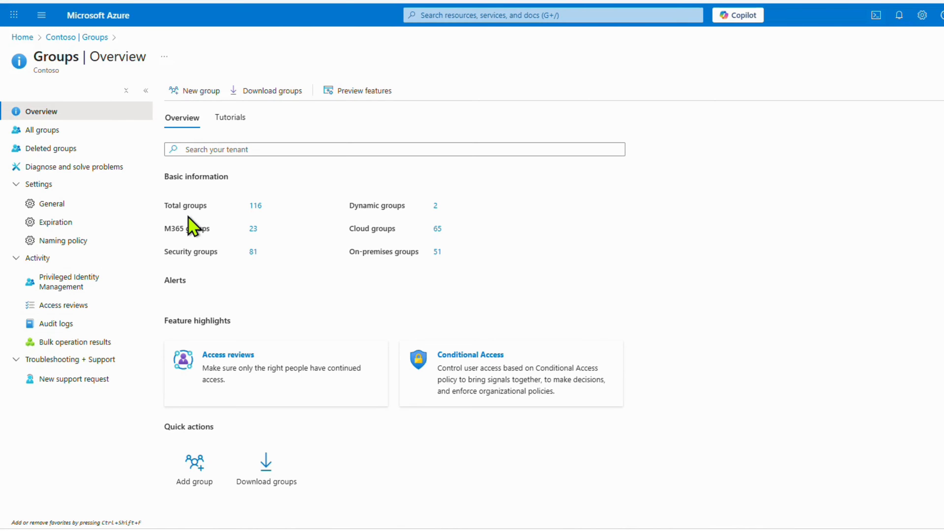